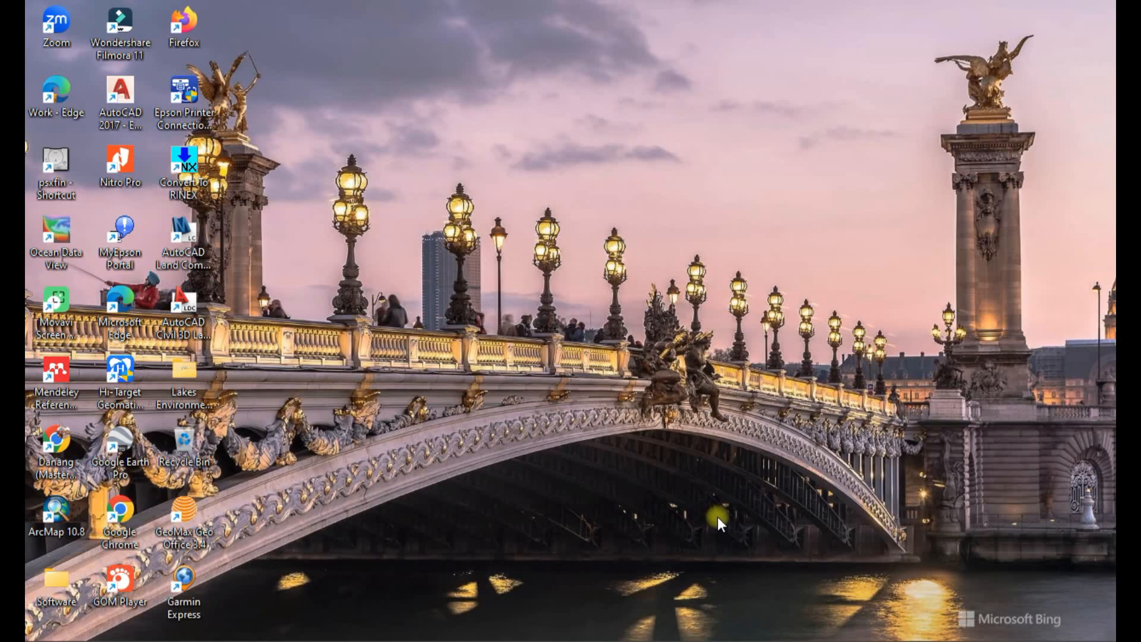
Step: Switch to the Latihan 2 drawing in AutoCAD and bring the LINE, POLYLINE and SHAPE table into view
click(366, 444)
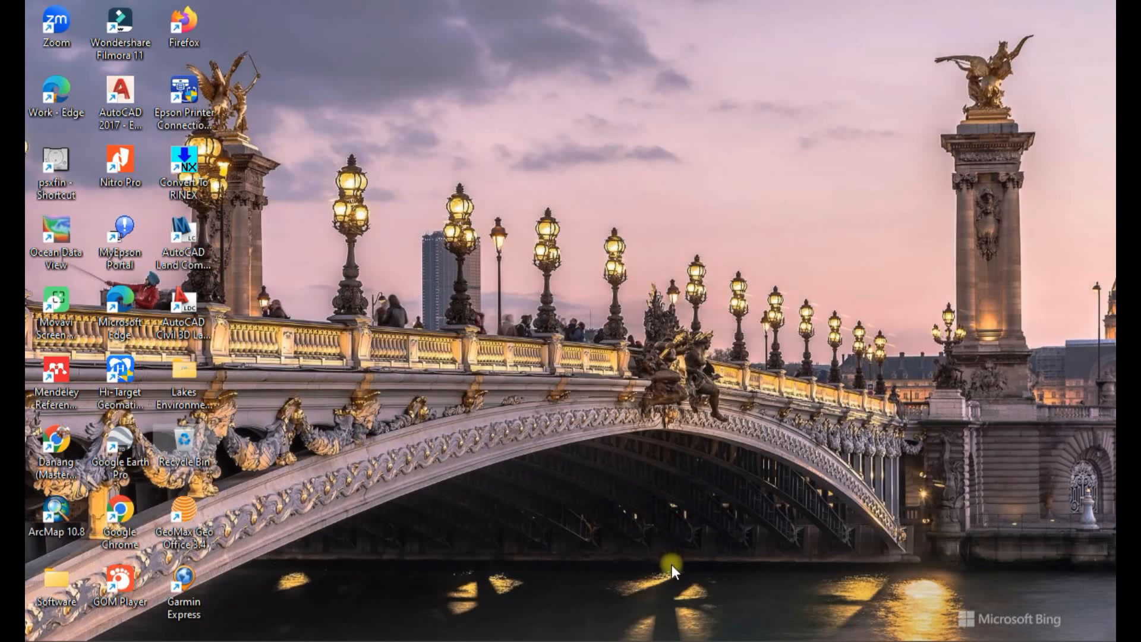
click(709, 640)
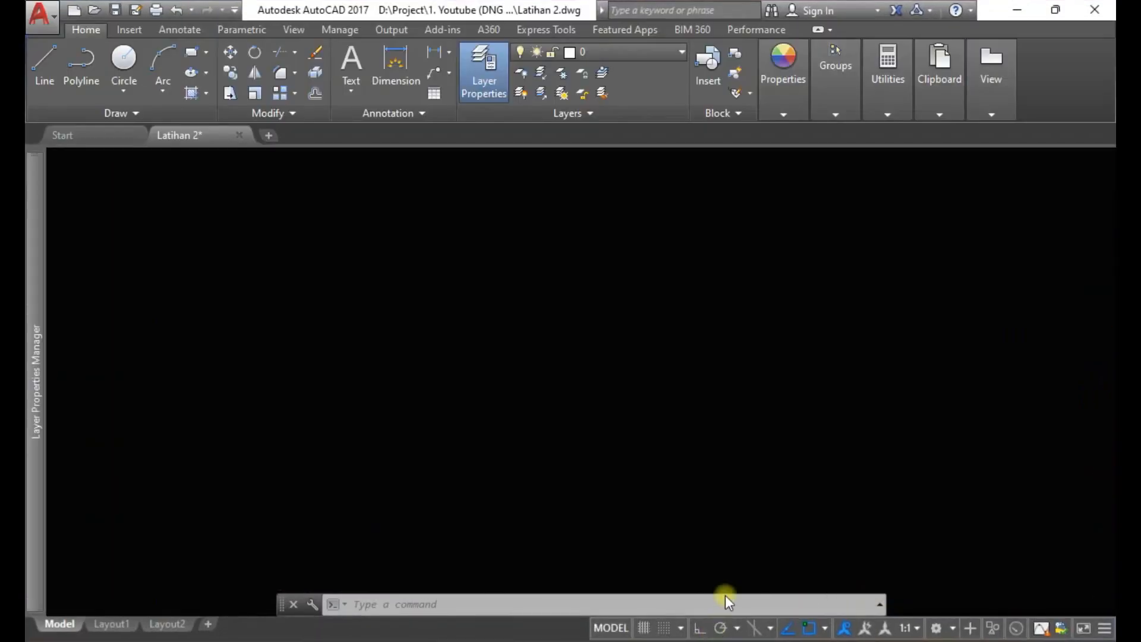
middle_drag(917, 331, 662, 333)
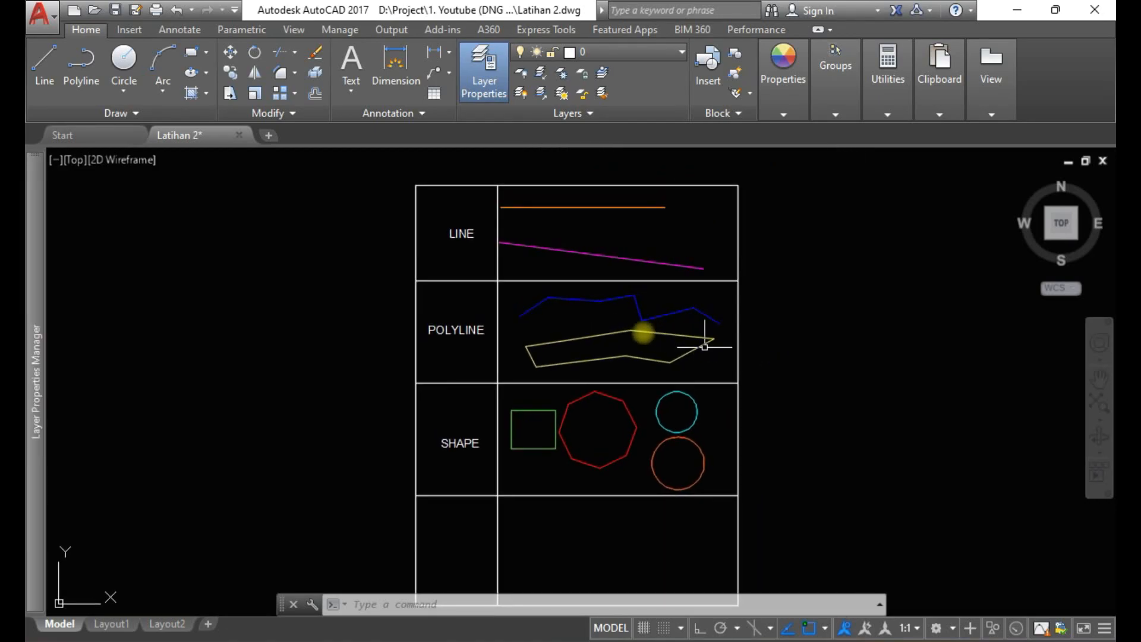
mouse_move(785, 336)
middle_down()
mouse_move(822, 293)
mouse_move(840, 319)
middle_up()
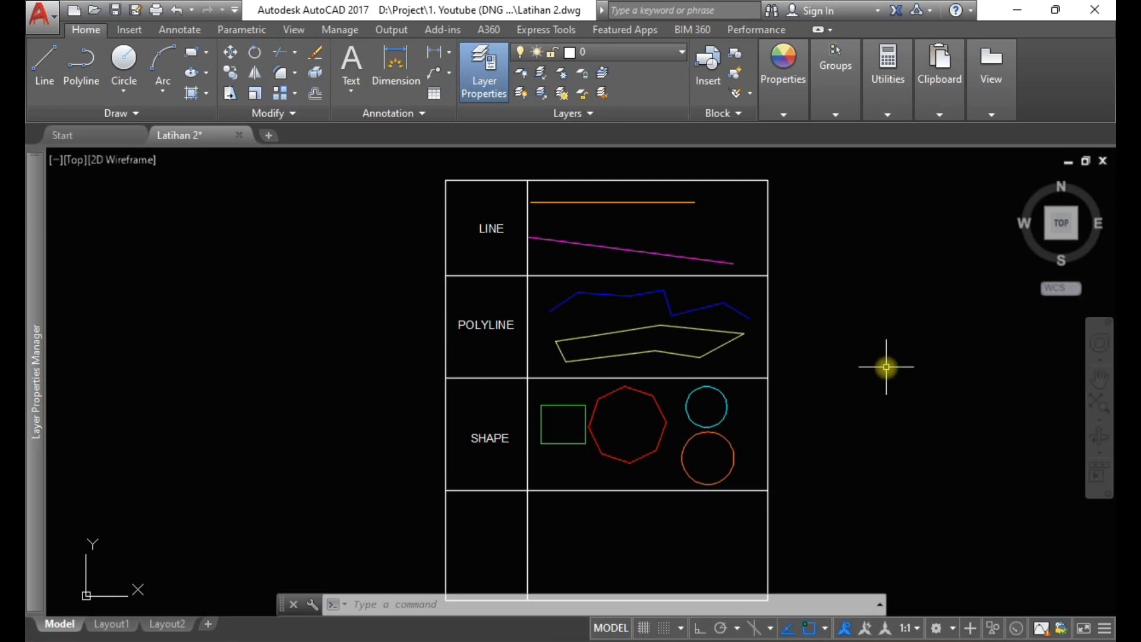
mouse_move(401, 291)
middle_down()
mouse_move(433, 230)
mouse_move(472, 275)
middle_up()
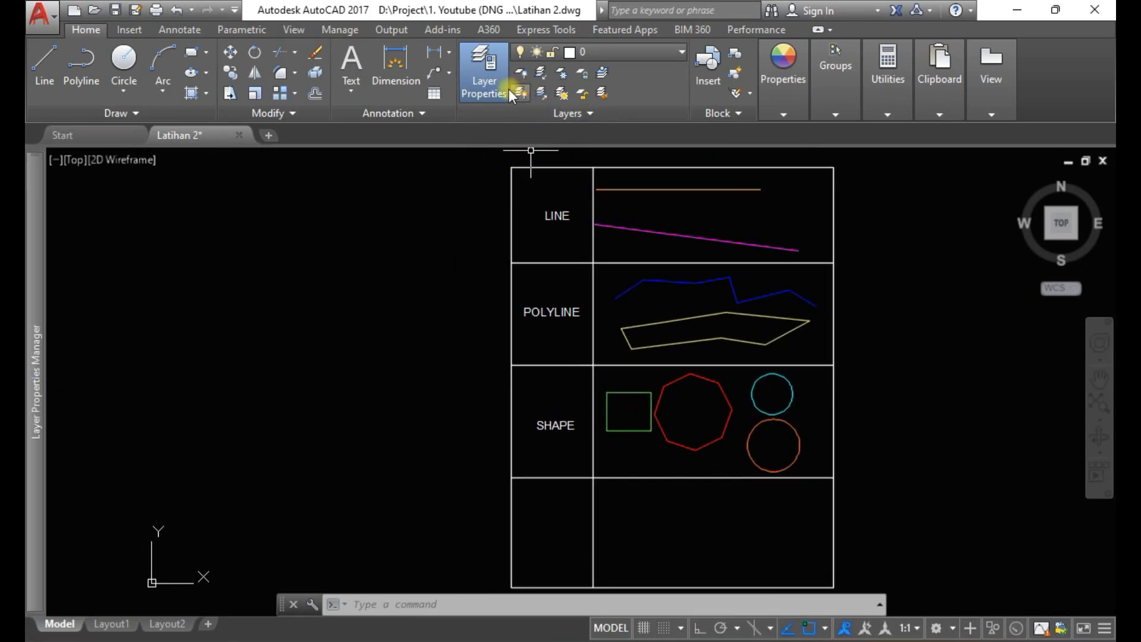
Step: Close and reopen the Layer Properties Manager, and view its layer list
click(498, 74)
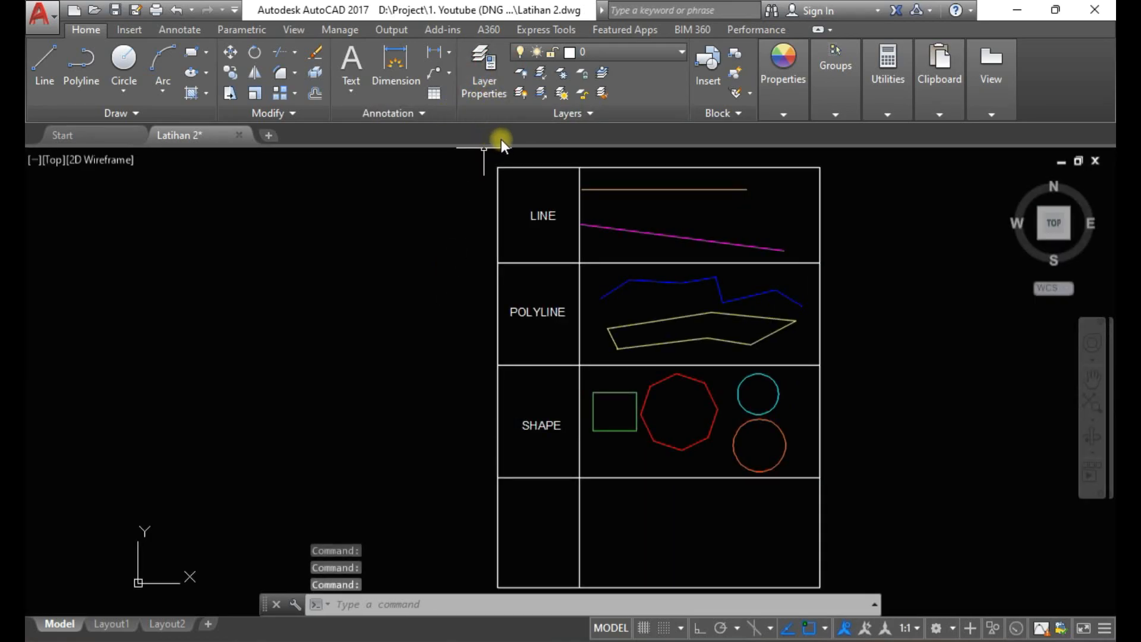
click(494, 80)
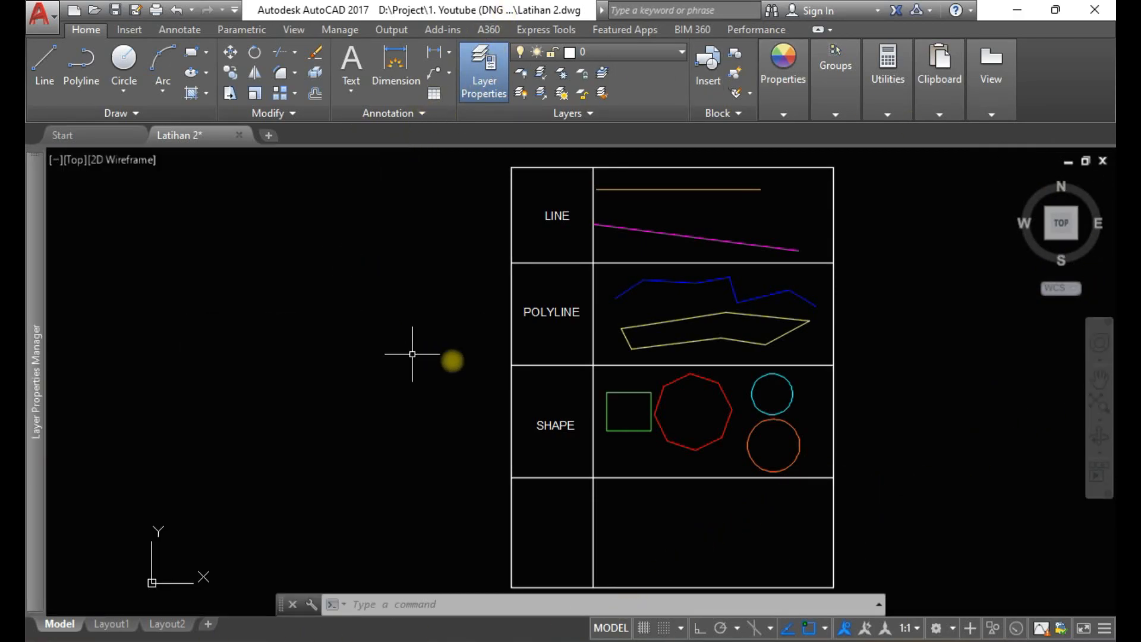
mouse_move(25, 359)
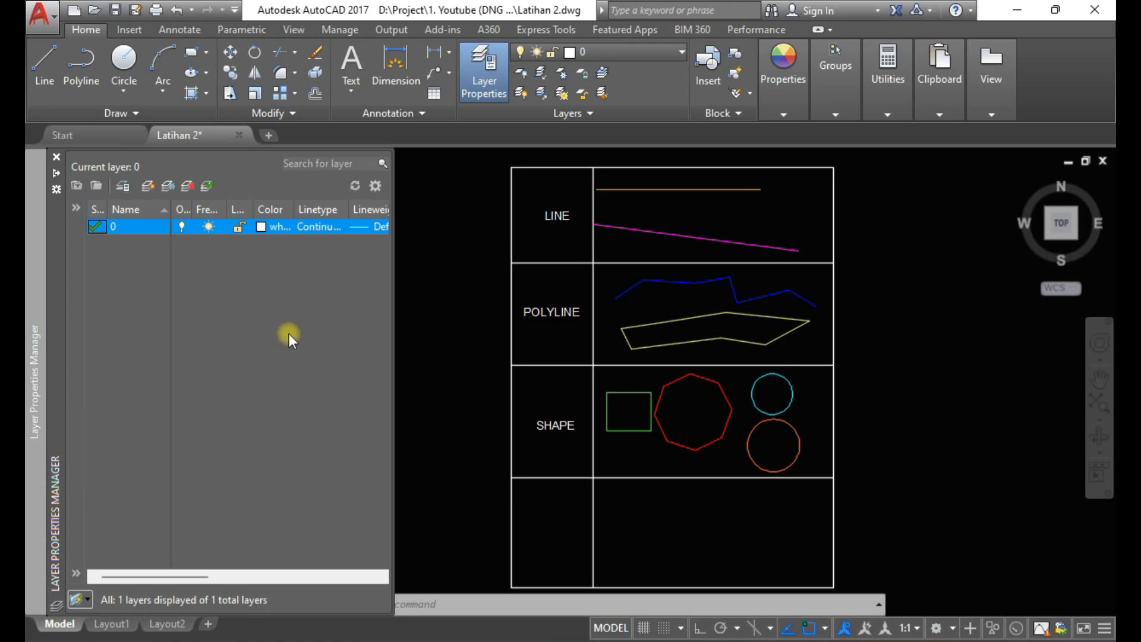
click(882, 177)
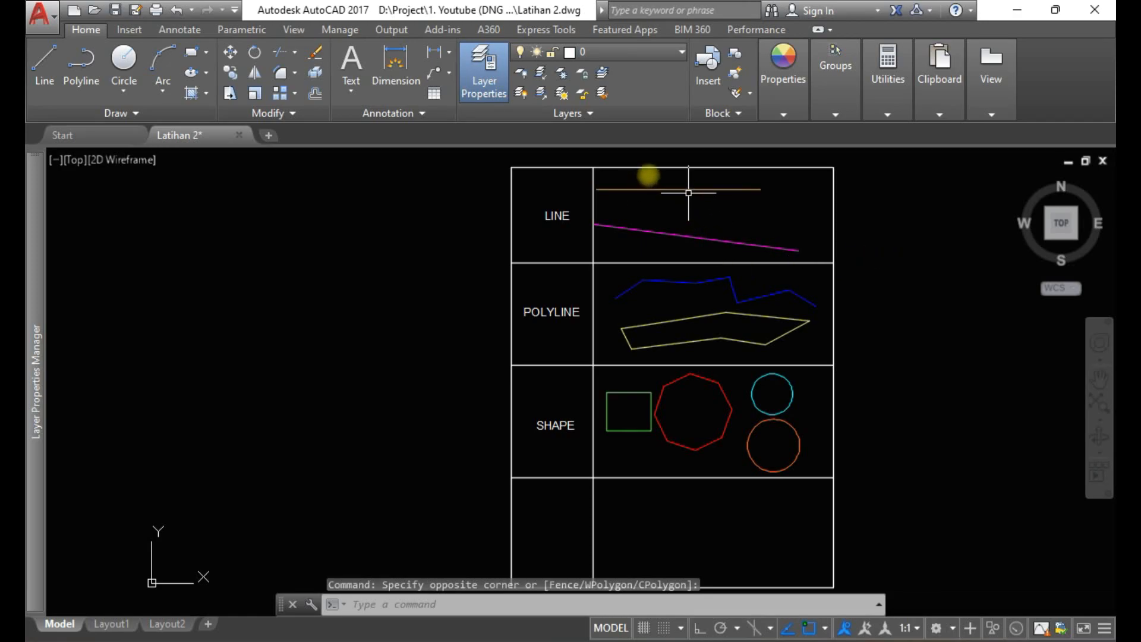
key(Escape)
click(659, 189)
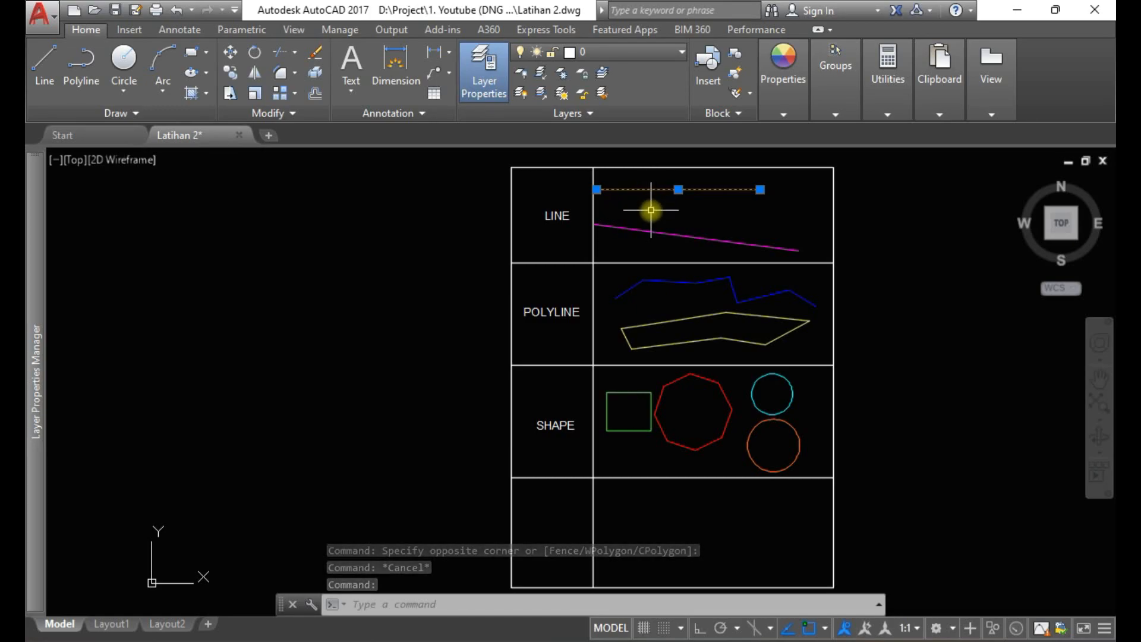
key(Escape)
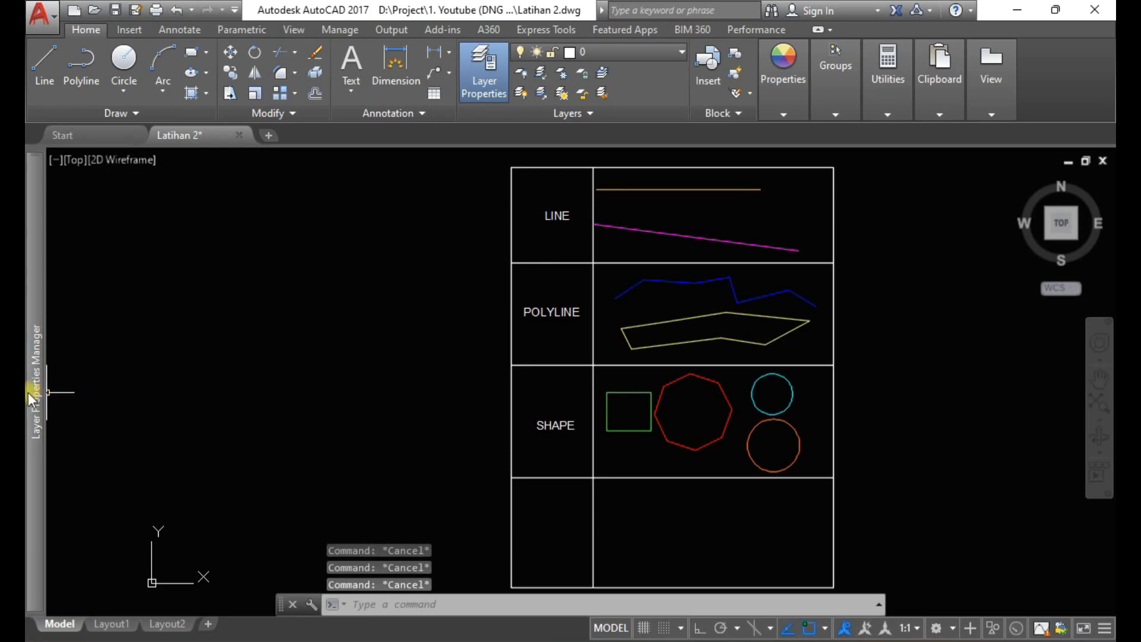
Step: Create a new layer named PAGAR in the Layer Properties Manager
mouse_move(30, 391)
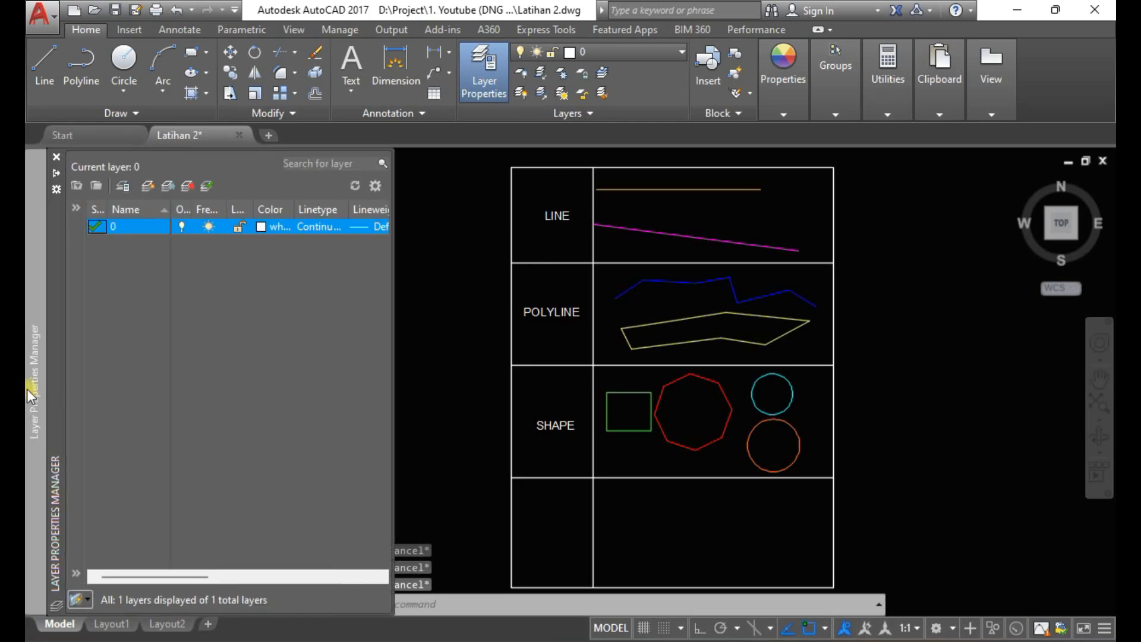
click(148, 190)
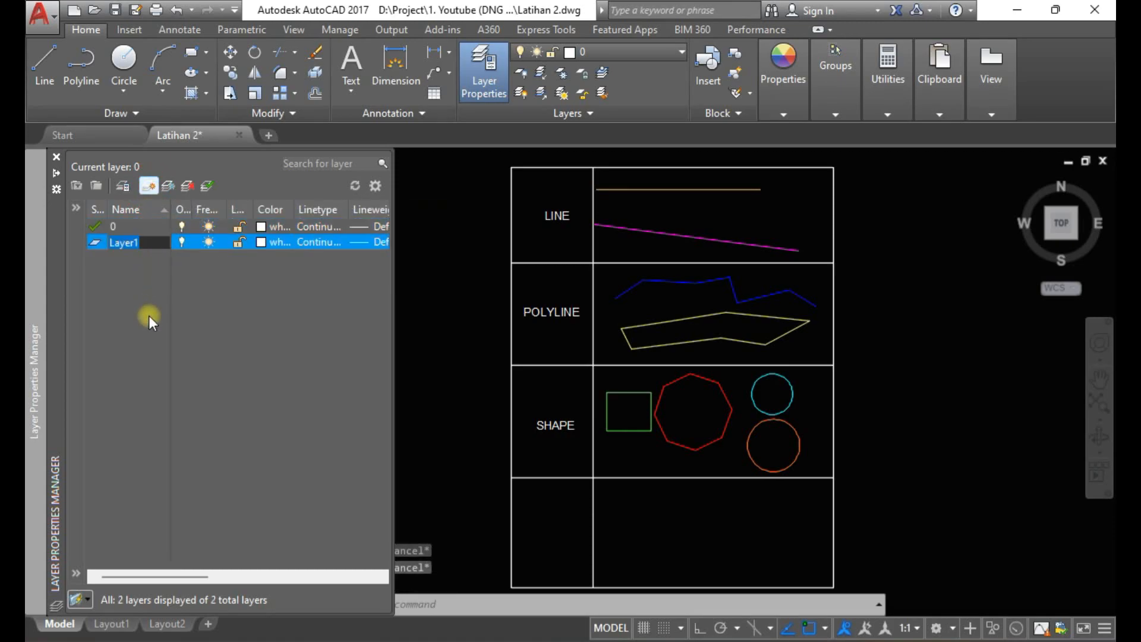
text(PAGAR)
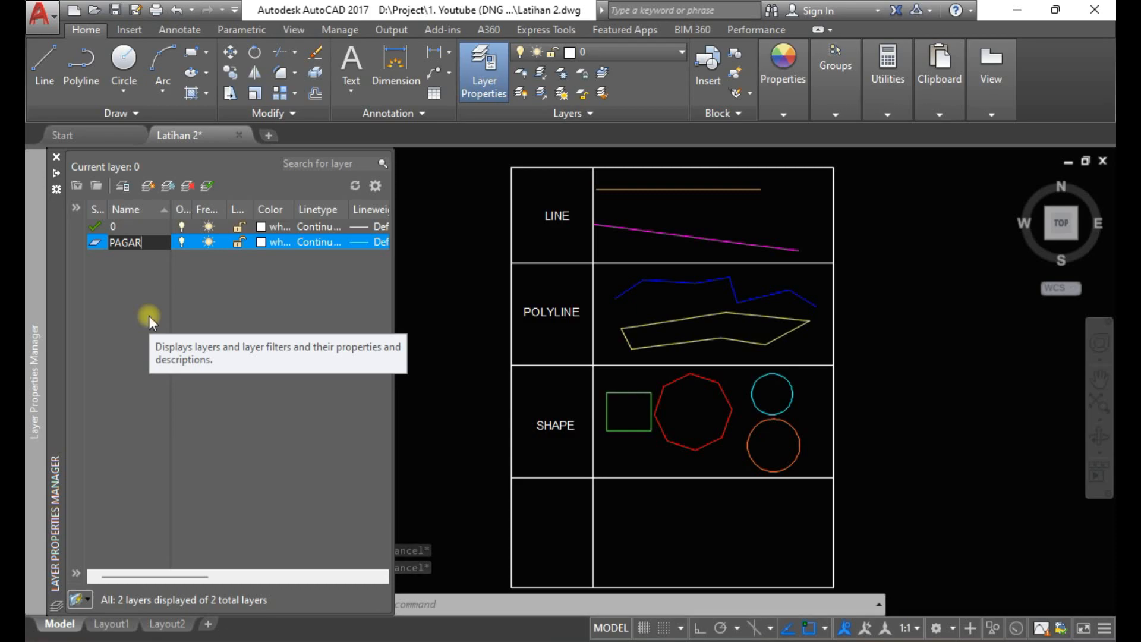
key(Return)
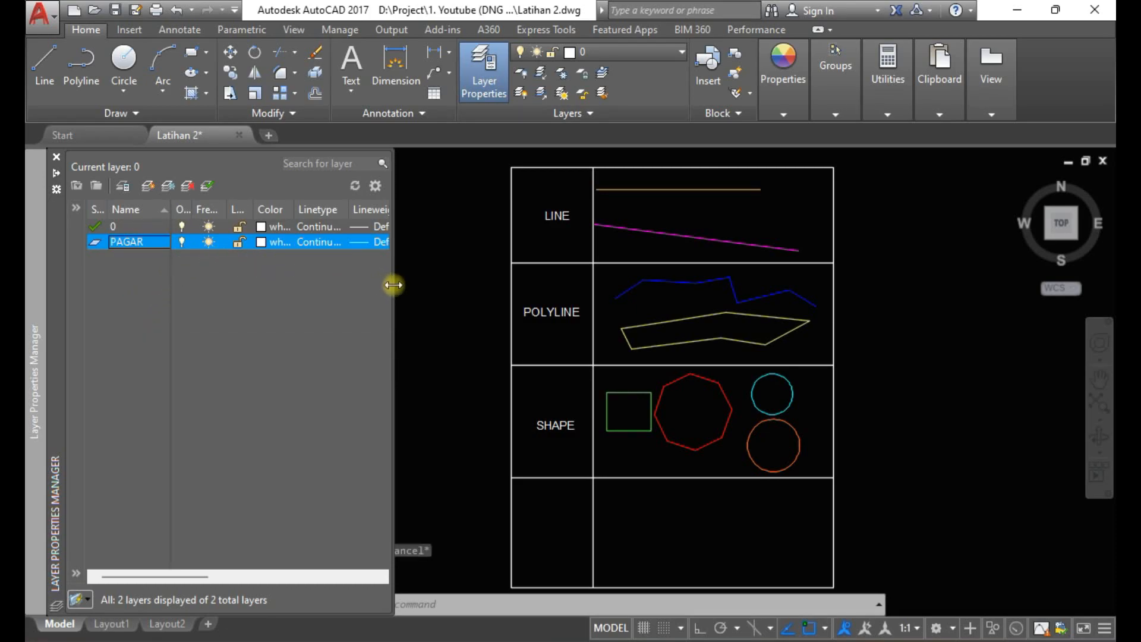
Step: Widen the Layer Properties Manager and set the PAGAR layer's color to yellow, index color 50
drag(394, 288, 503, 297)
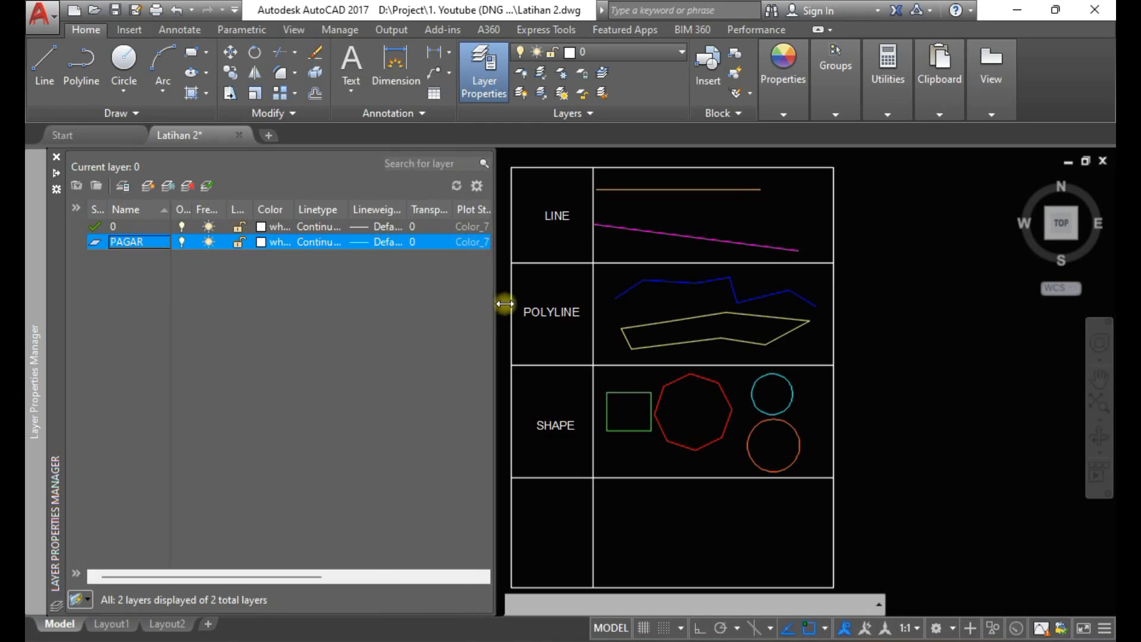
click(267, 243)
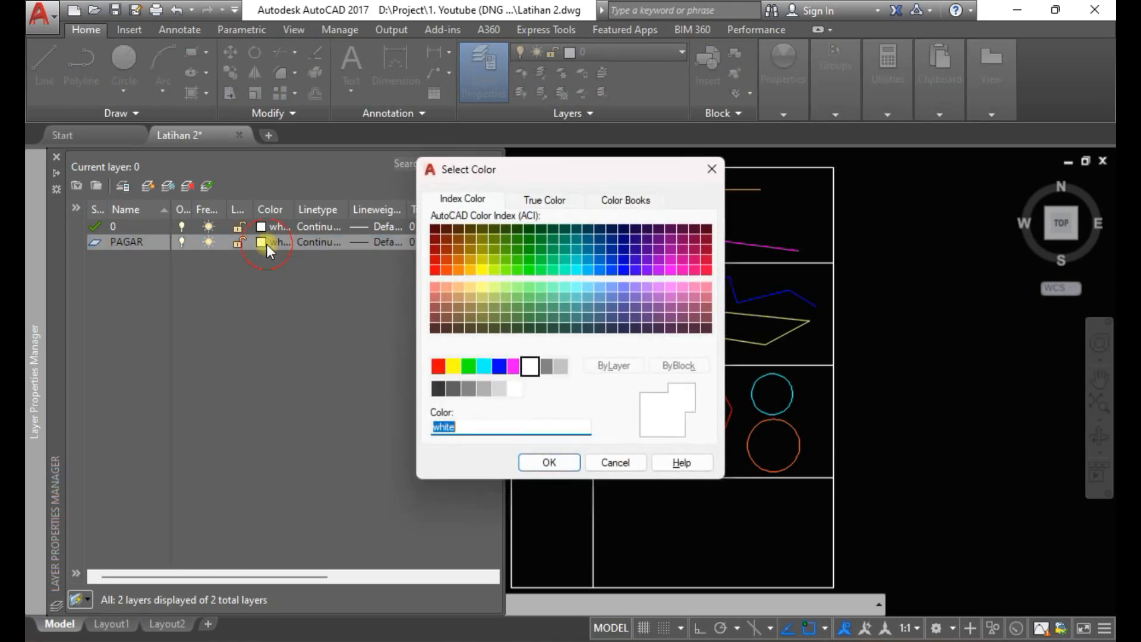
click(482, 270)
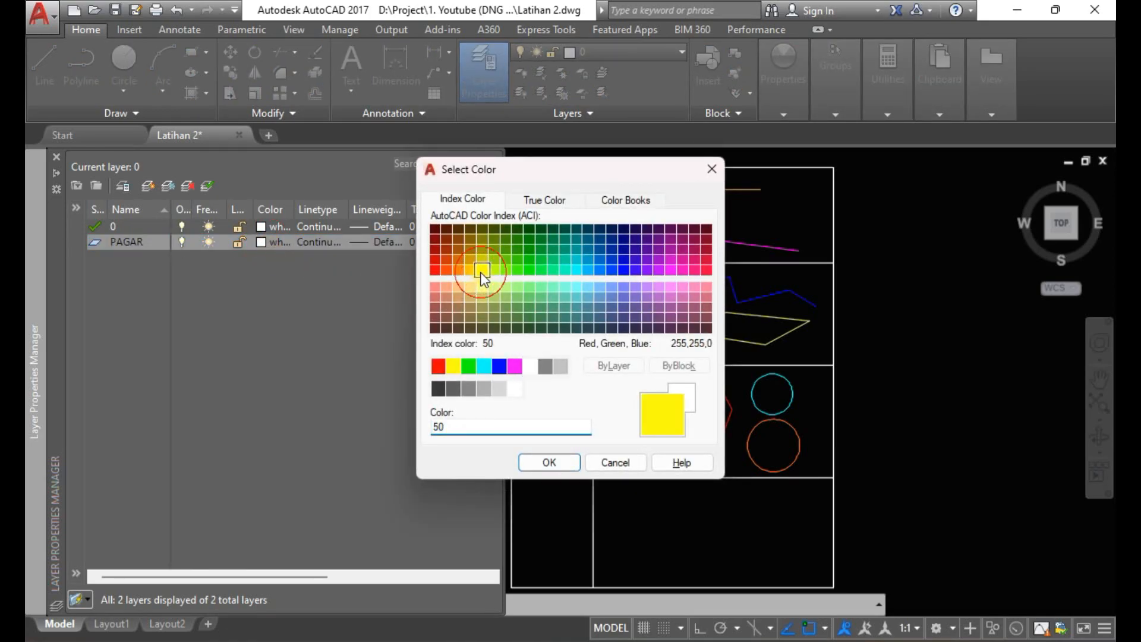
click(561, 462)
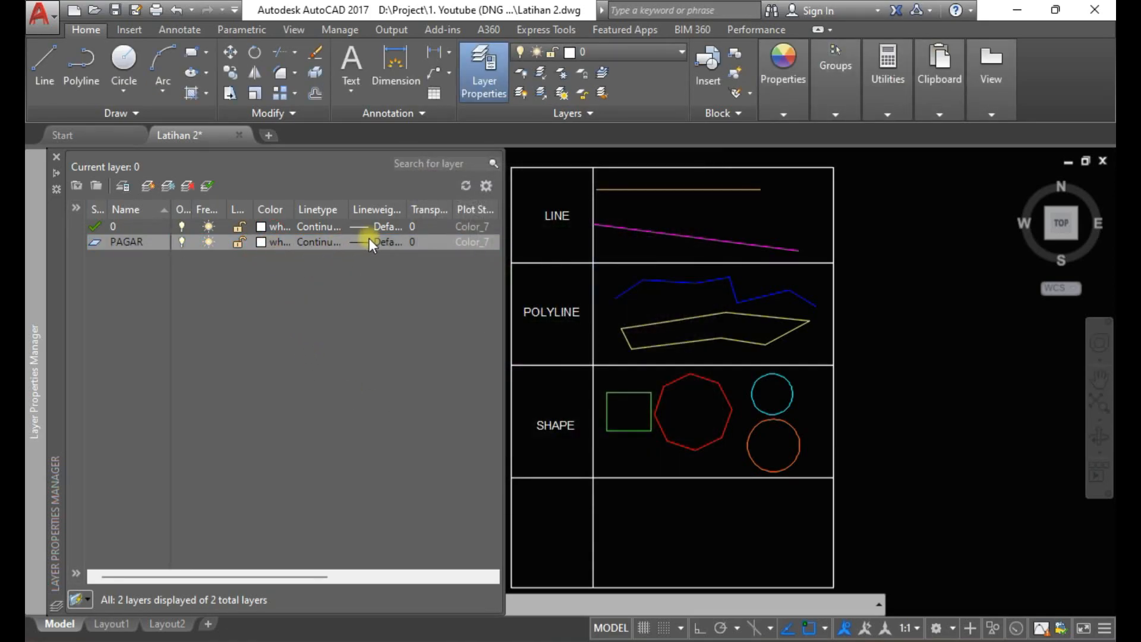
click(868, 214)
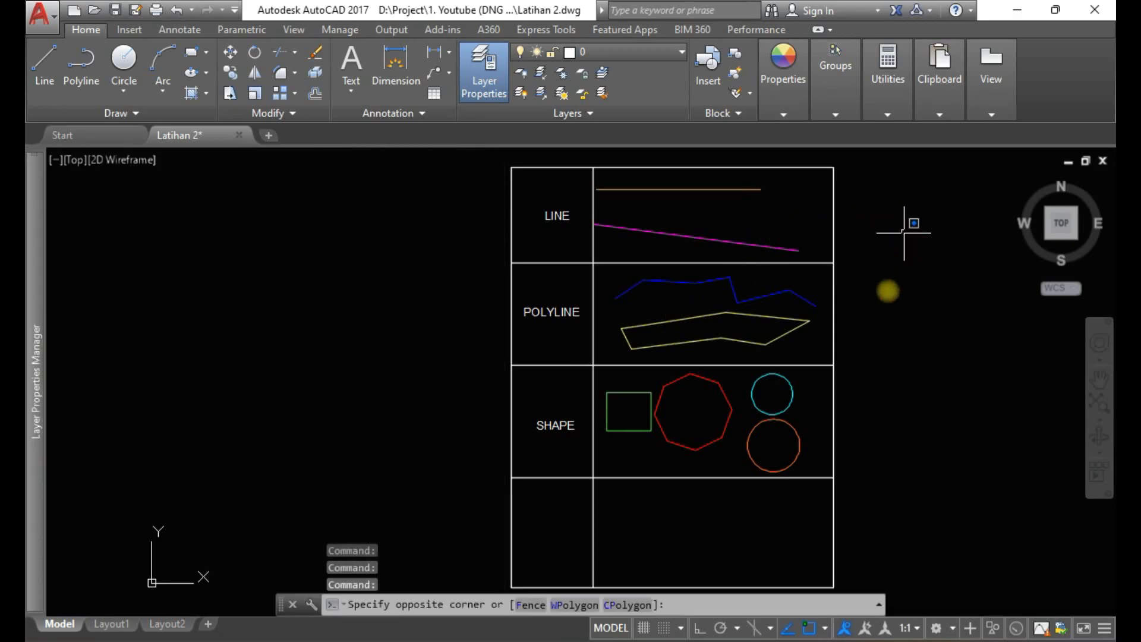
middle_drag(884, 252, 854, 251)
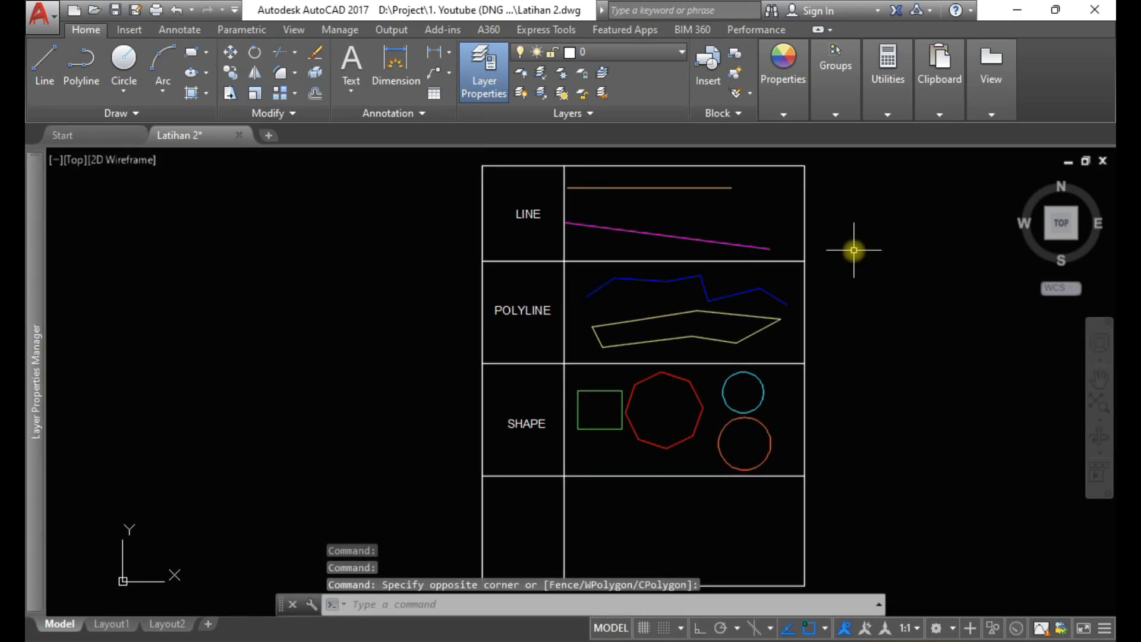
key(Escape)
key(Escape)
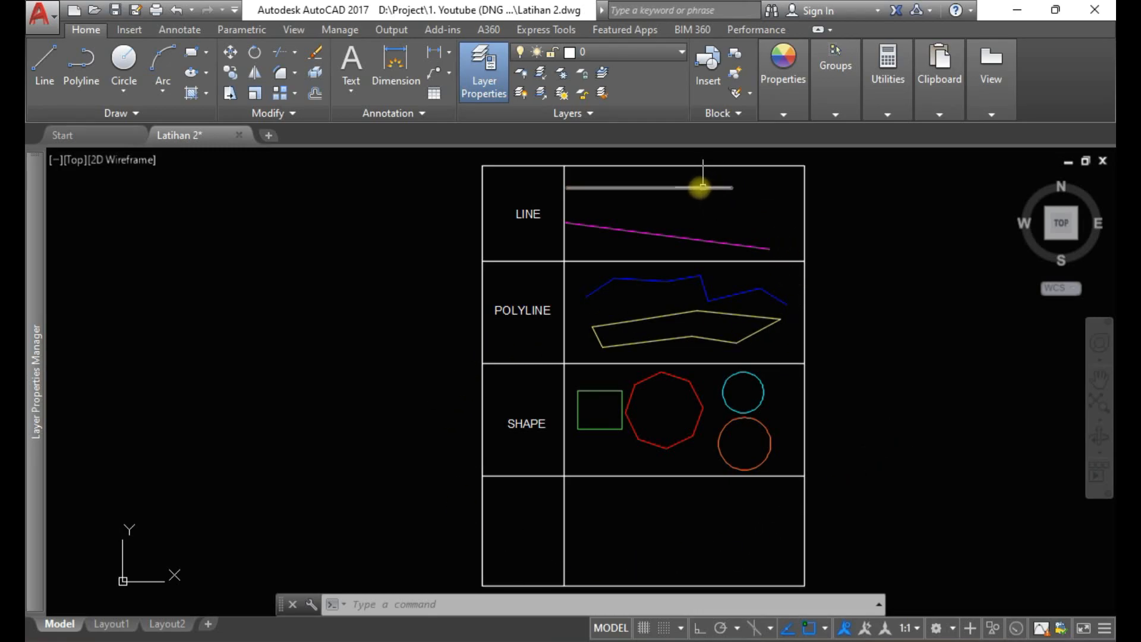
Step: Move the upper horizontal line in the LINE row to the PAGAR layer and clear the selection
click(679, 188)
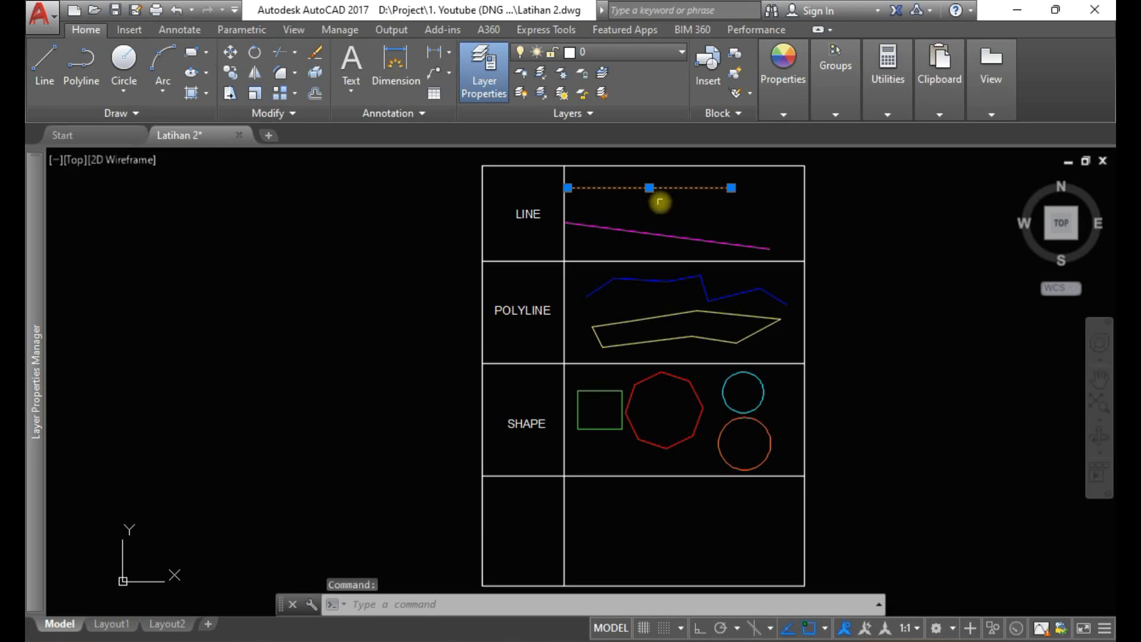
scroll(662, 188, up, 3)
scroll(656, 203, down, 1)
middle_drag(656, 206, 636, 299)
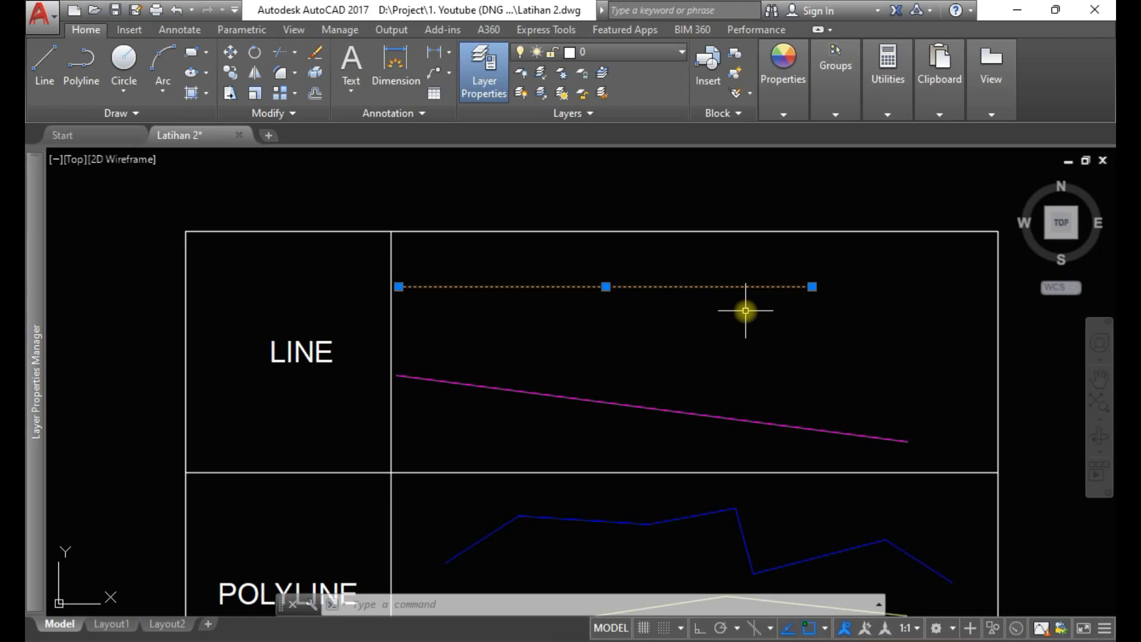
key(Escape)
key(Escape)
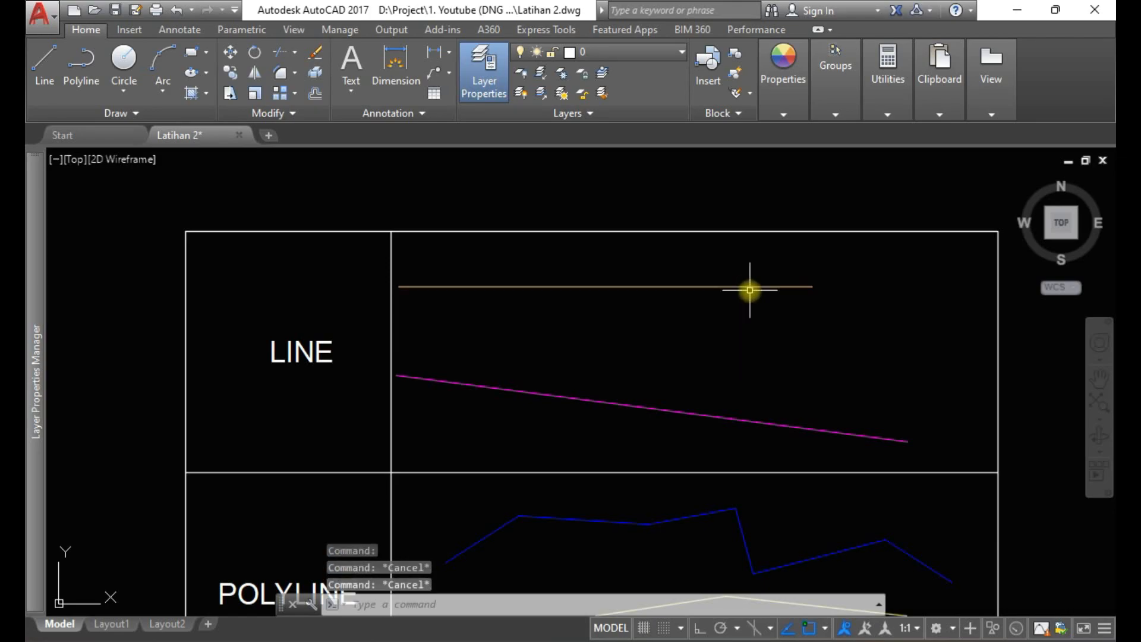
click(749, 288)
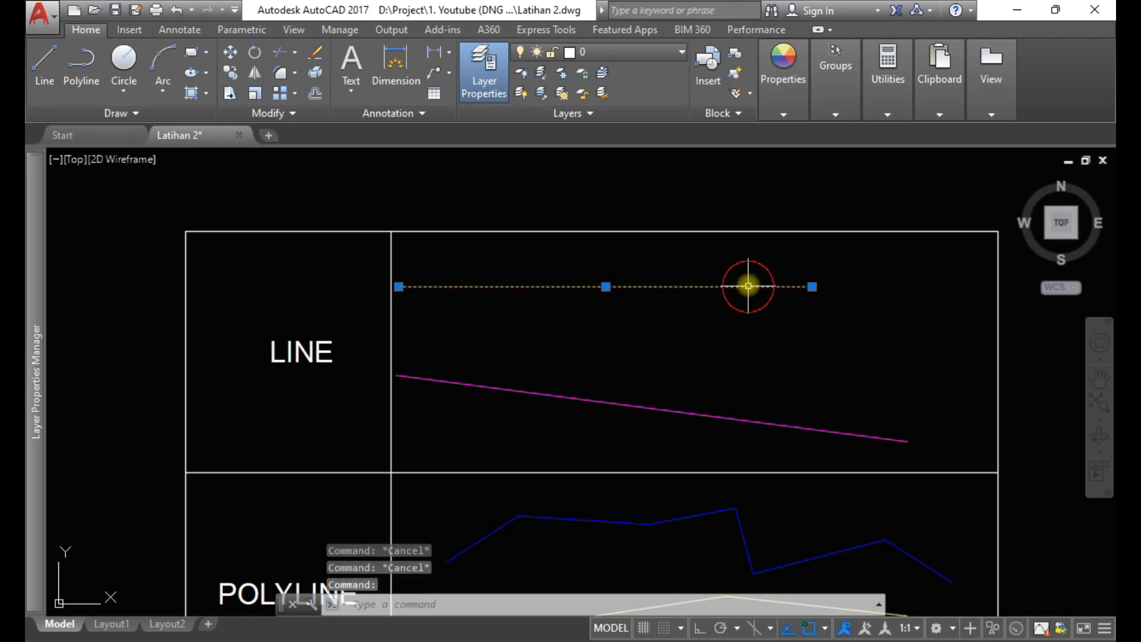
click(600, 57)
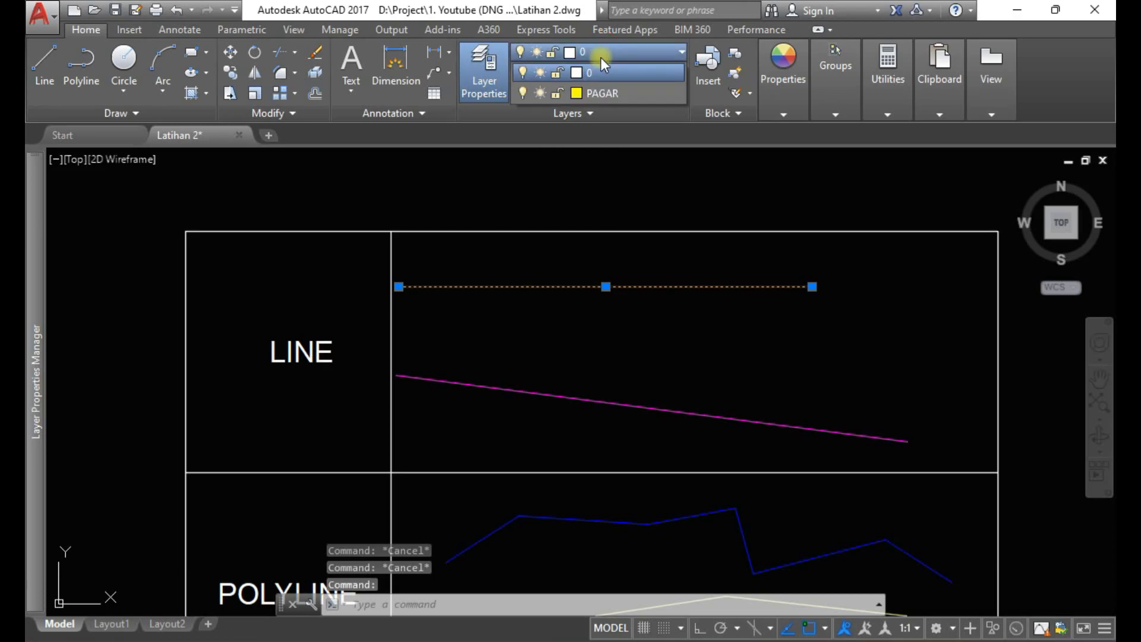
click(601, 93)
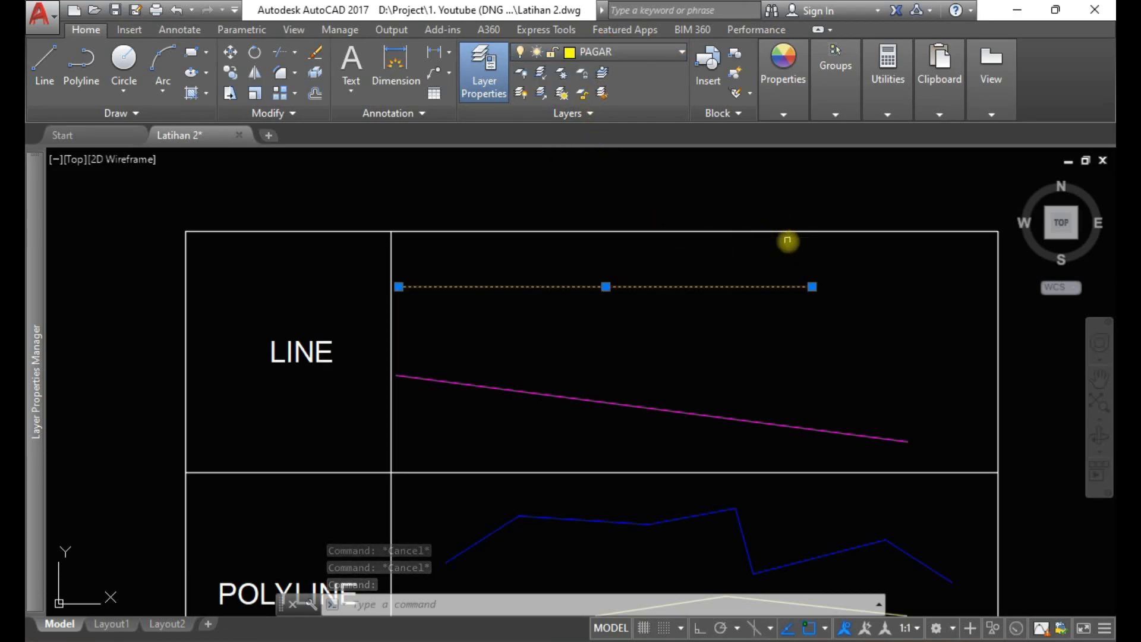
key(Escape)
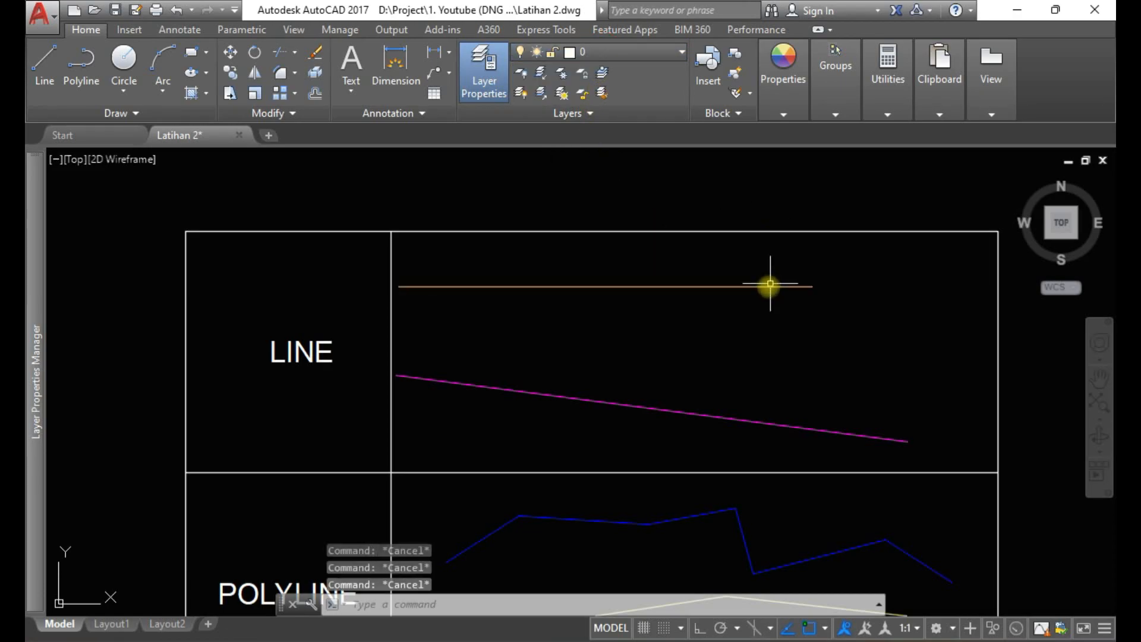
Step: Set the color of the upper horizontal line in the LINE row to ByLayer
click(707, 287)
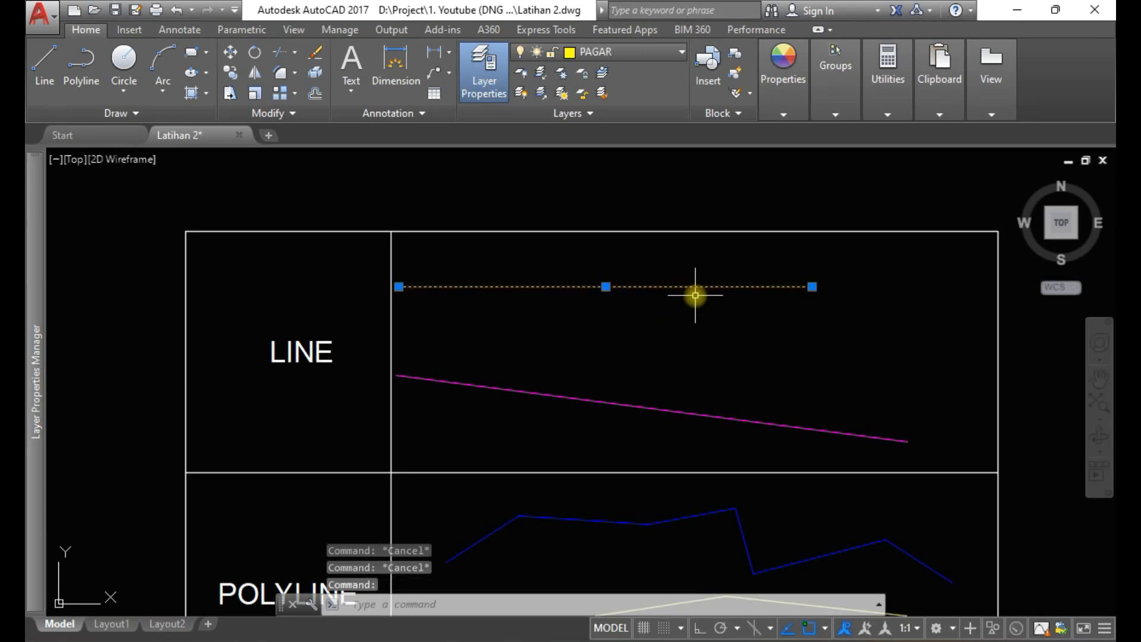
key(Escape)
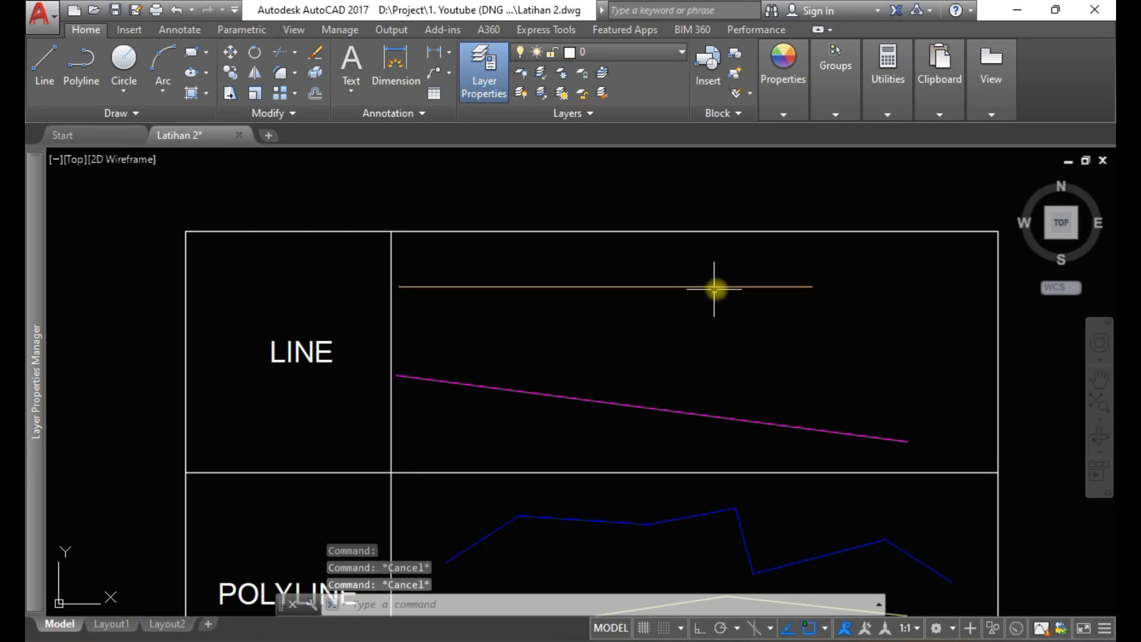
click(759, 286)
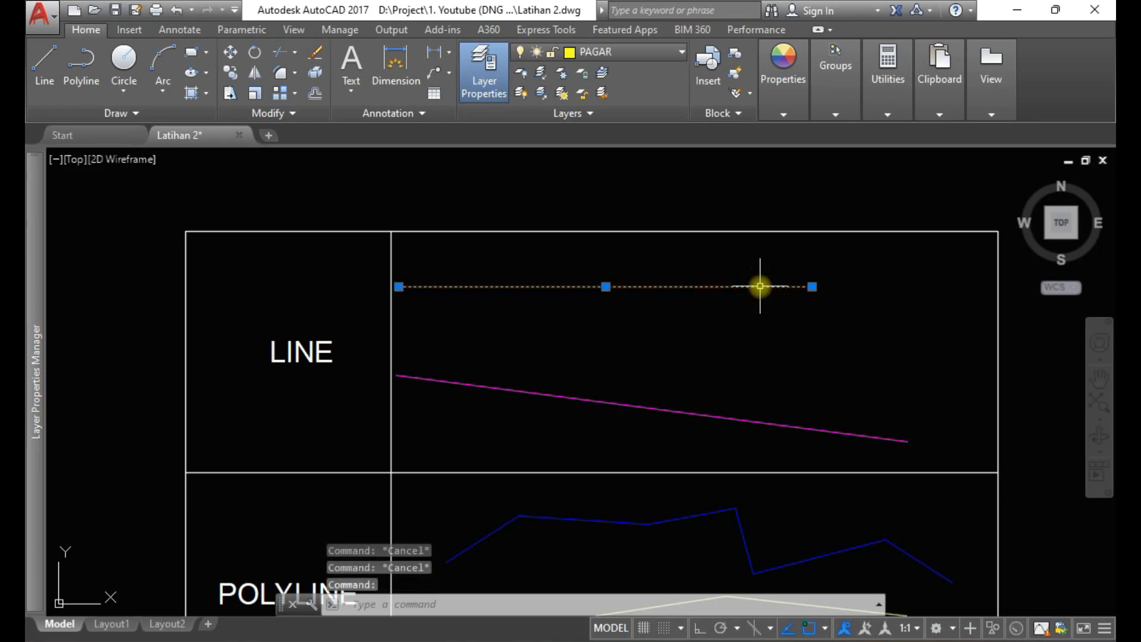
click(788, 105)
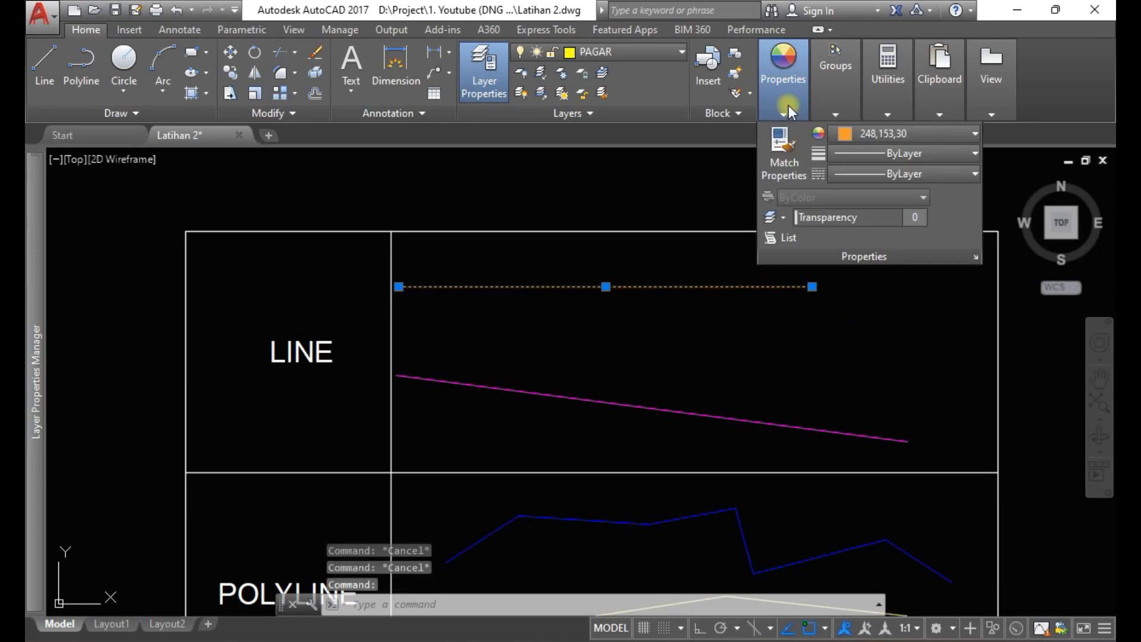
click(878, 135)
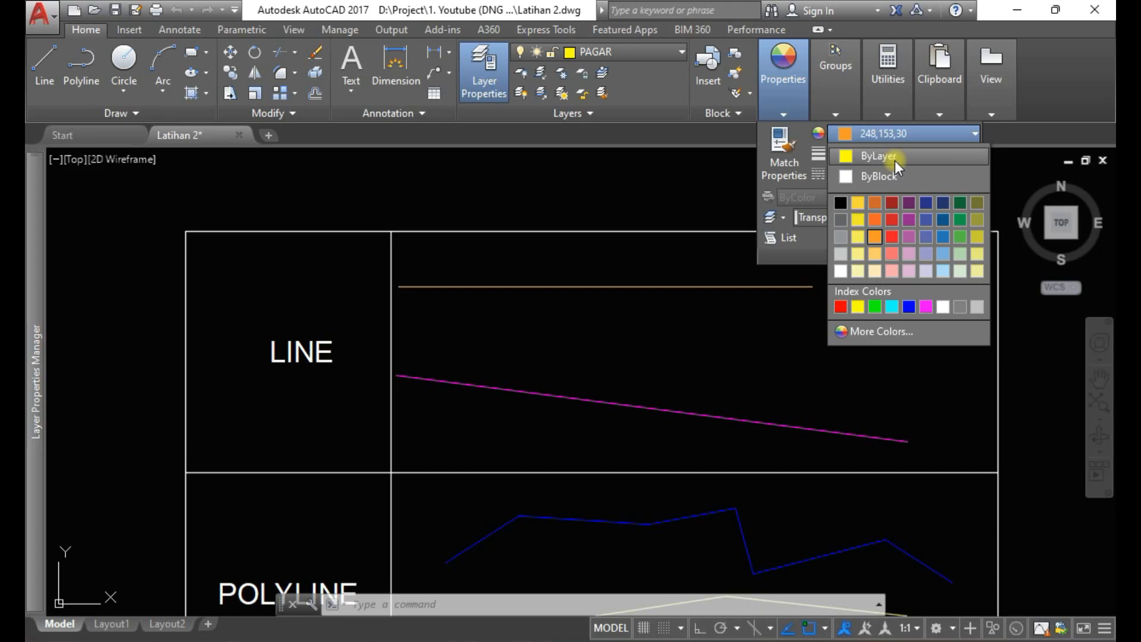
click(894, 158)
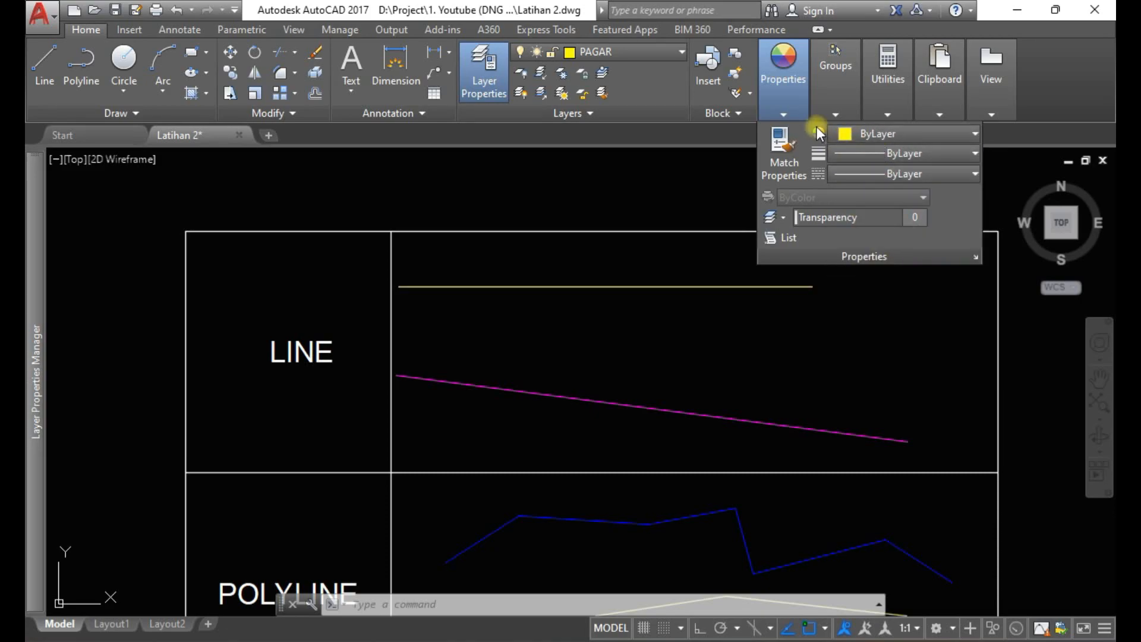
Step: Clear the selection of the upper horizontal line in the LINE row
click(911, 371)
key(Escape)
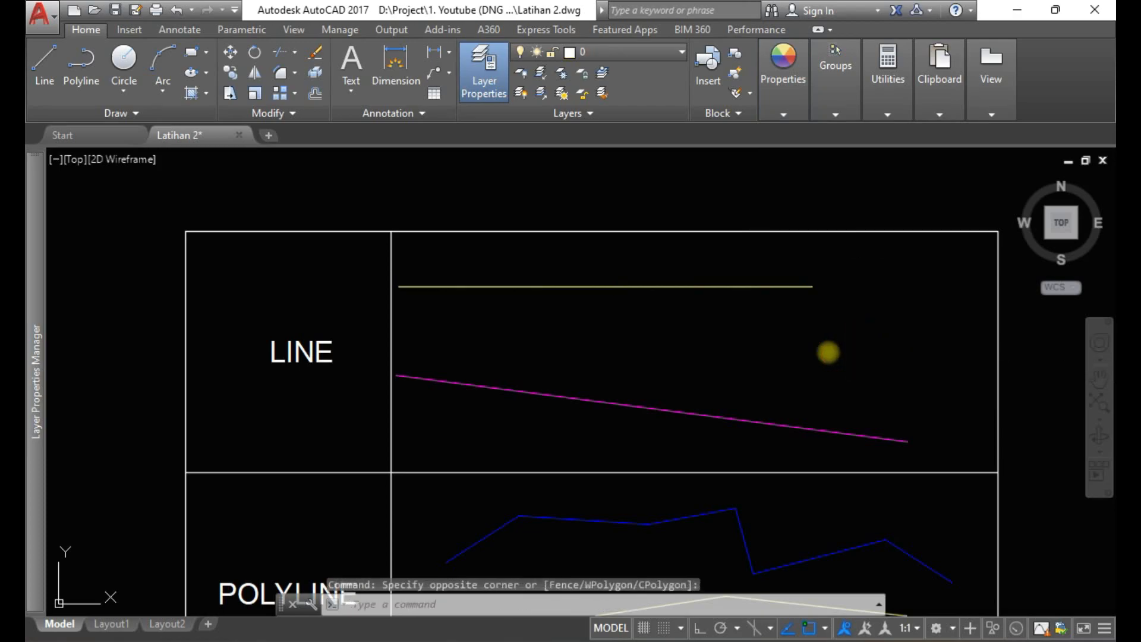
key(Escape)
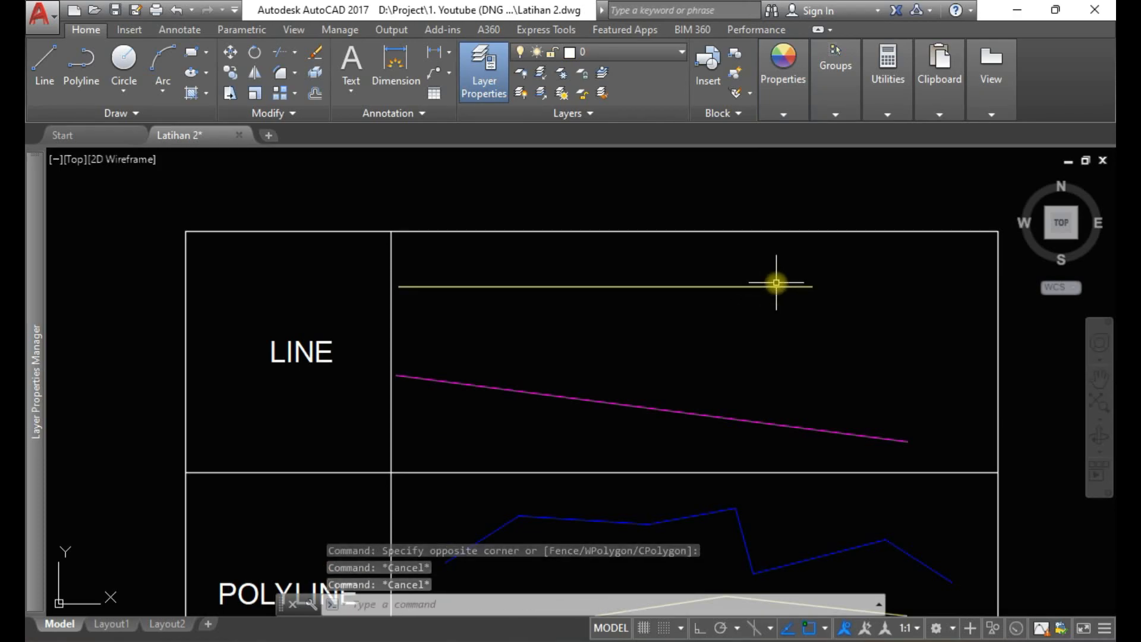
Step: Widen the Linetype column in the Layer Properties Manager and load all linetypes from acad.lin, starting from the PAGAR layer's linetype setting
mouse_move(36, 371)
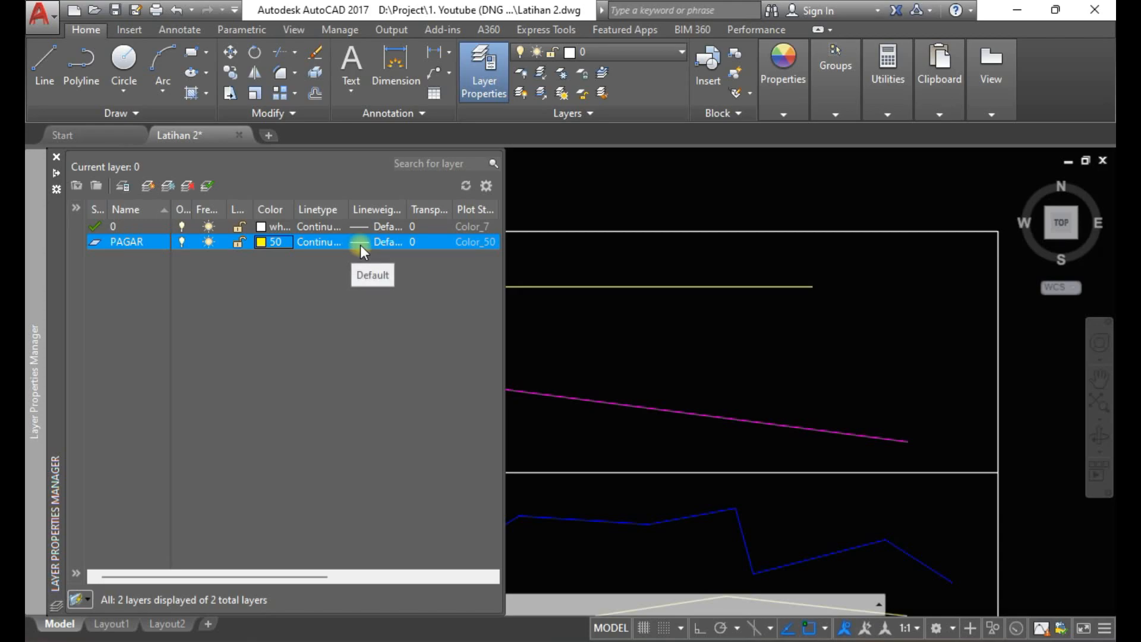
drag(348, 210, 366, 209)
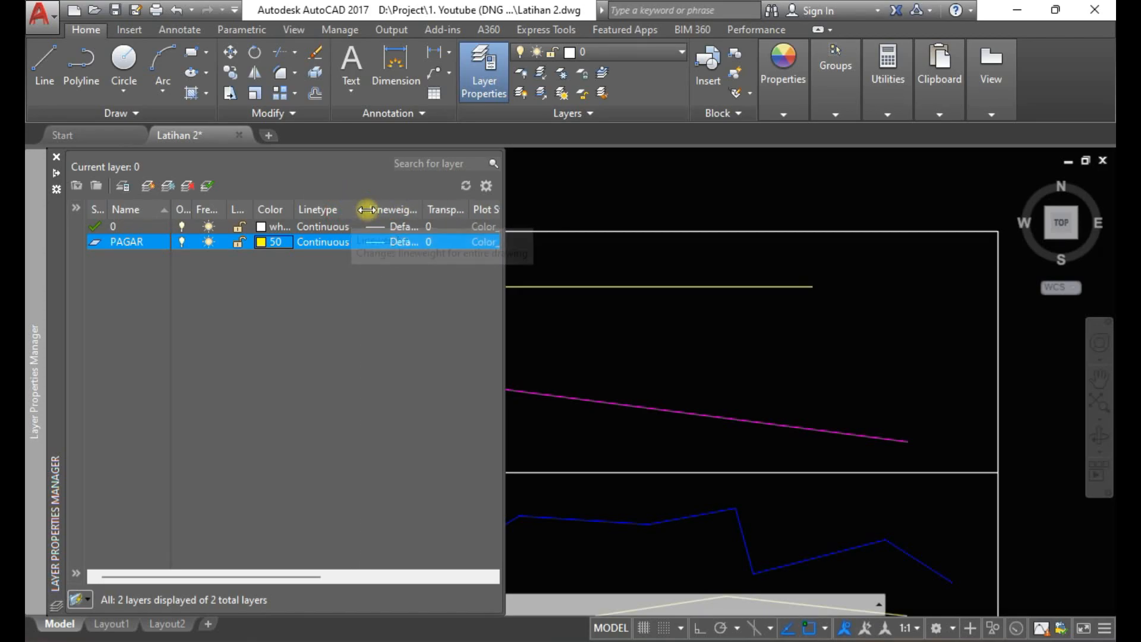
click(339, 242)
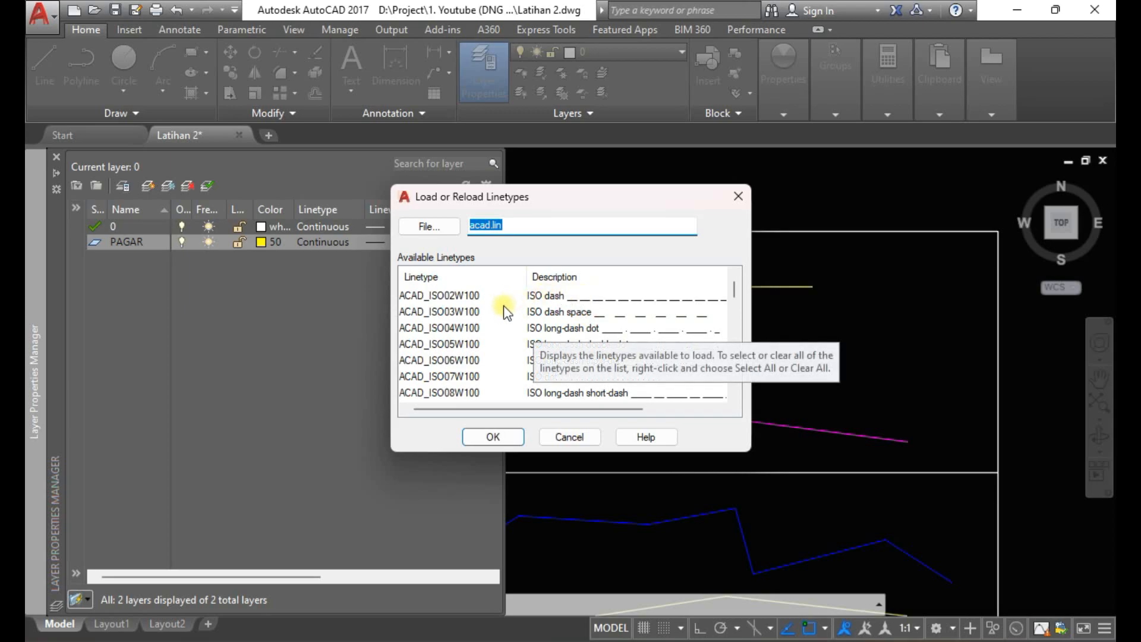
click(464, 295)
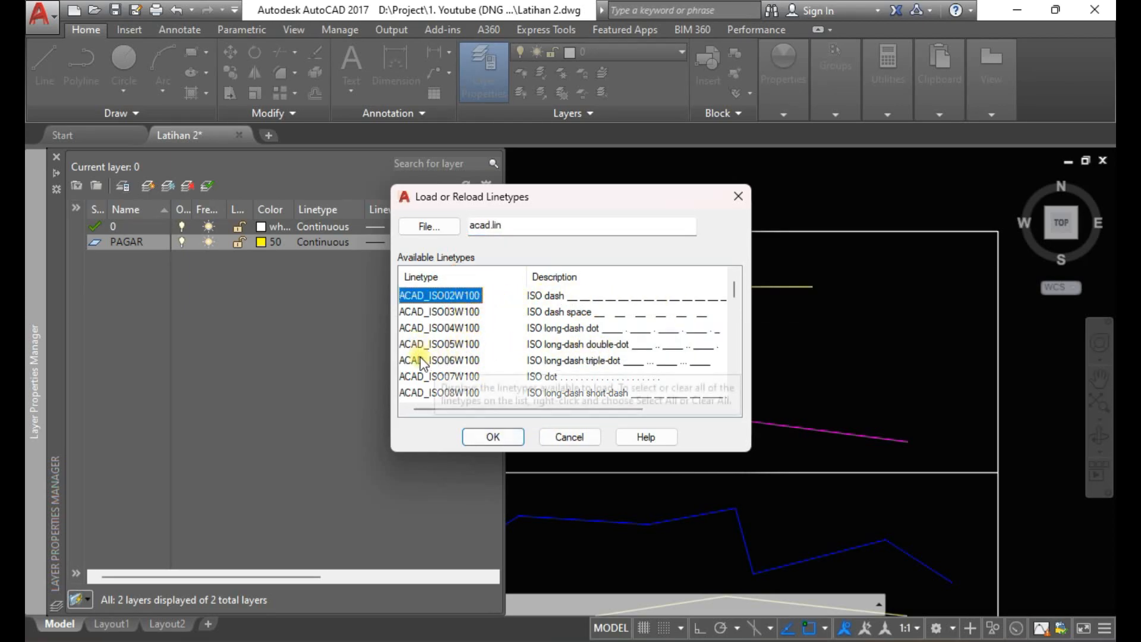
shift+click(447, 361)
scroll(453, 380, down, 12)
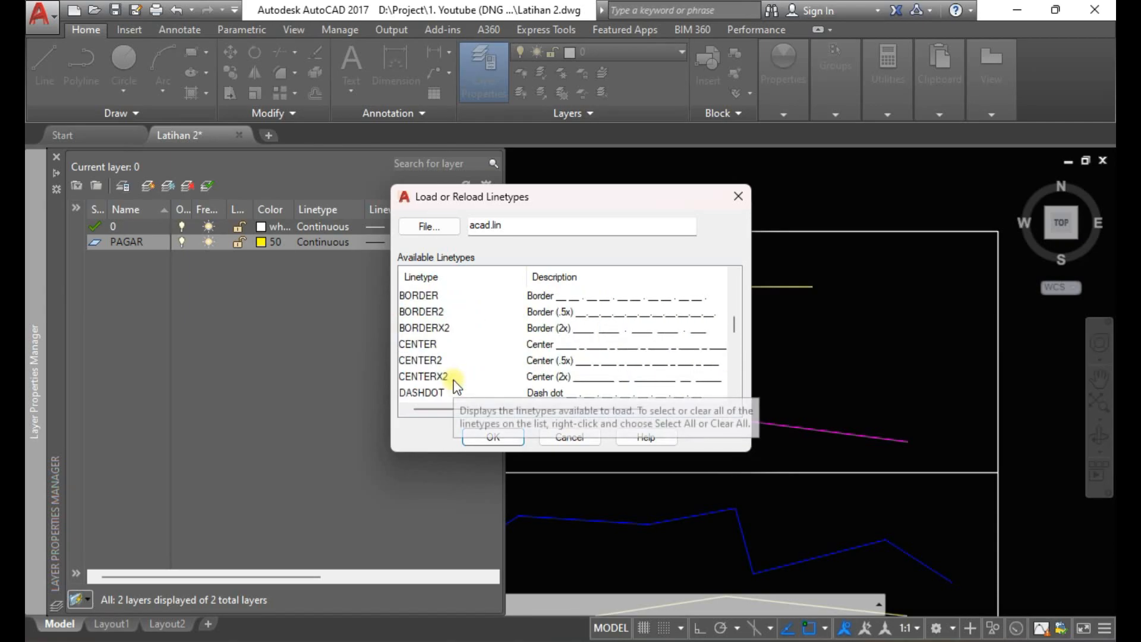
shift+click(440, 392)
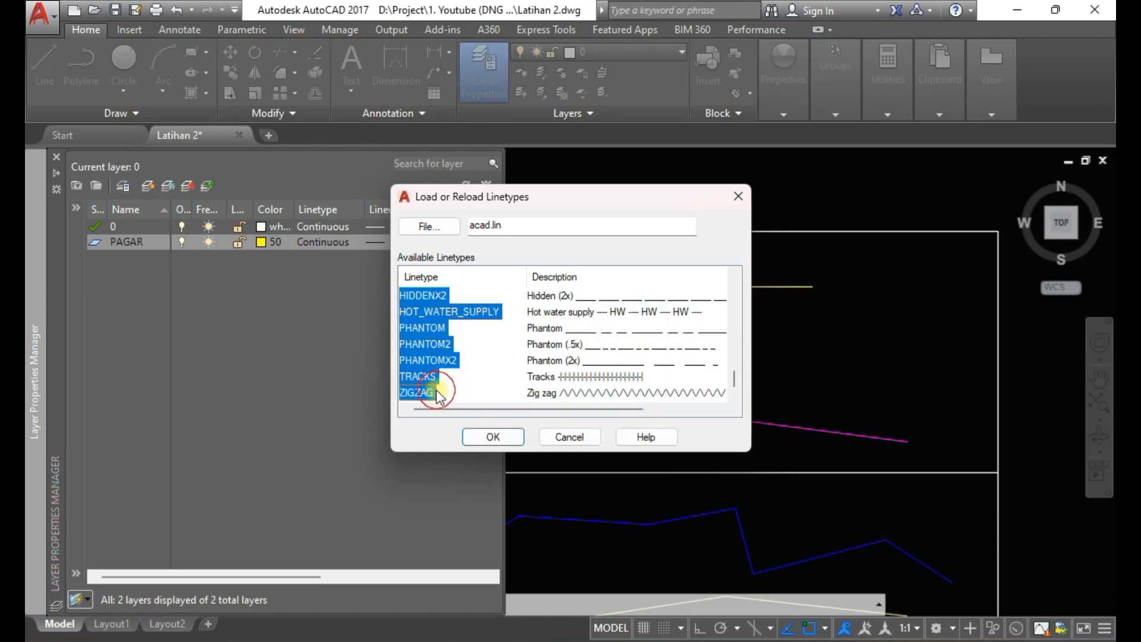
click(506, 438)
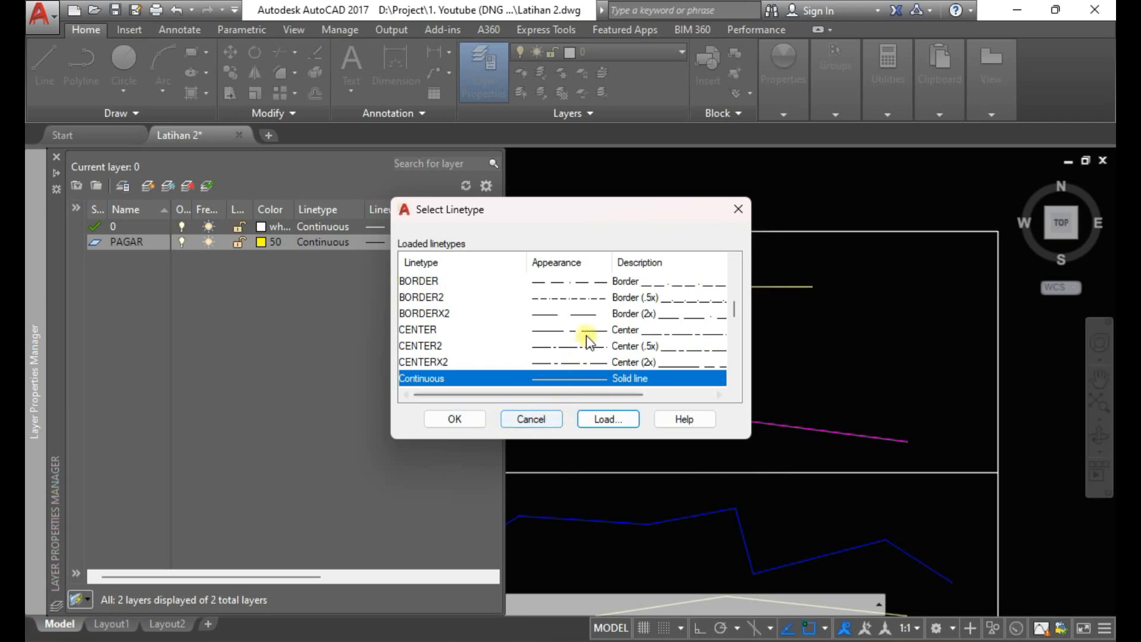
Step: Assign the FENCELINE1 linetype to the PAGAR layer and check it on the upper horizontal line
click(477, 313)
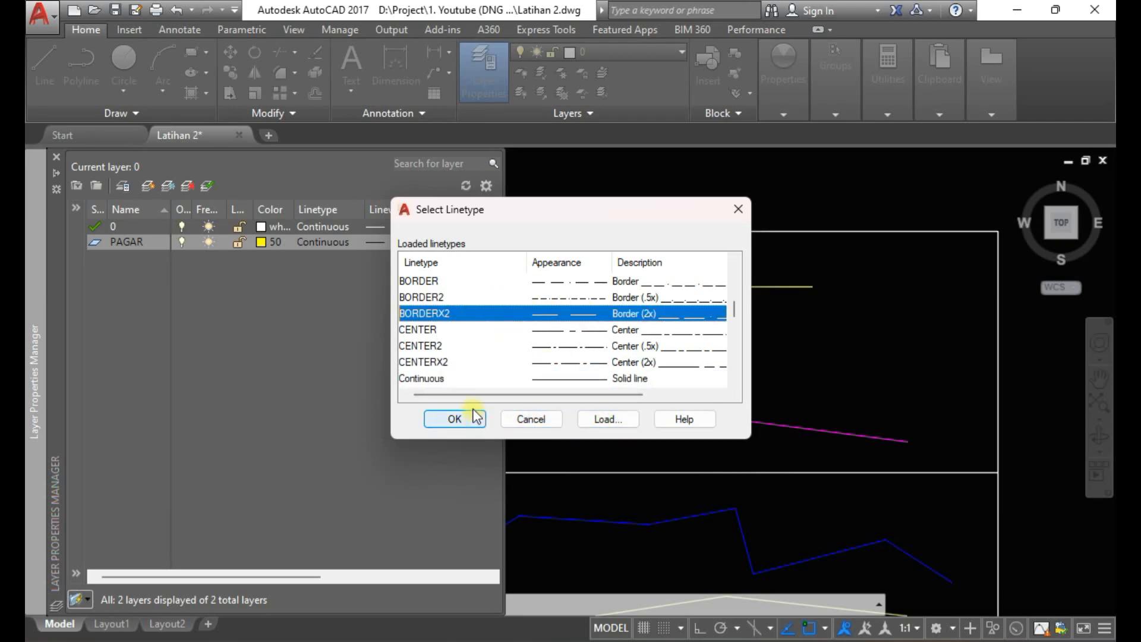
scroll(465, 283, up, 5)
click(462, 281)
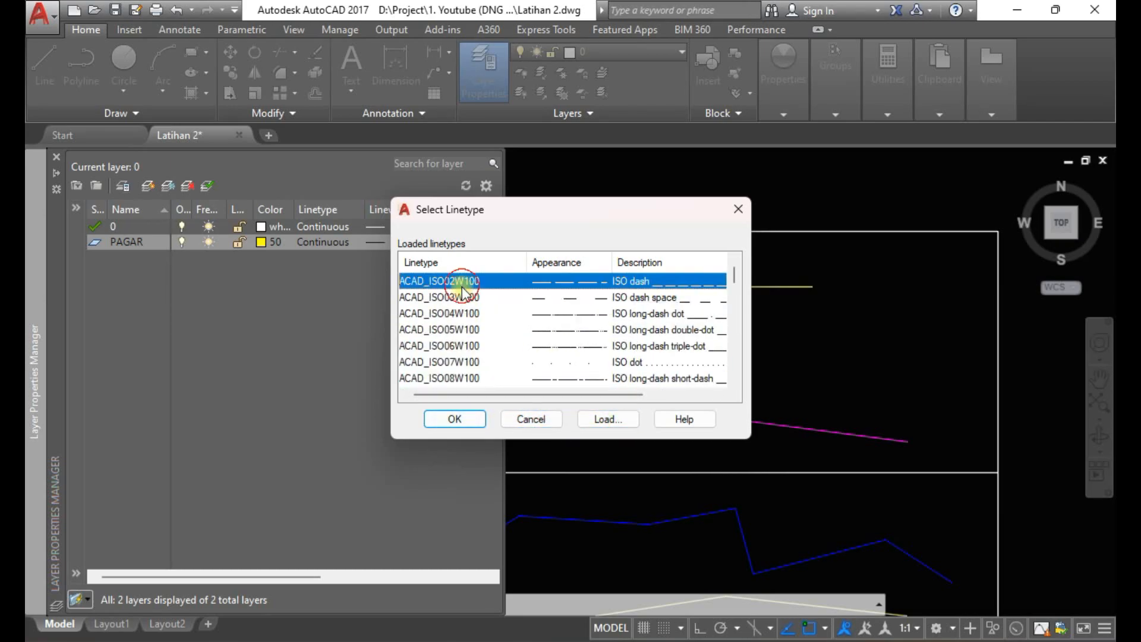
scroll(462, 347, down, 5)
click(450, 332)
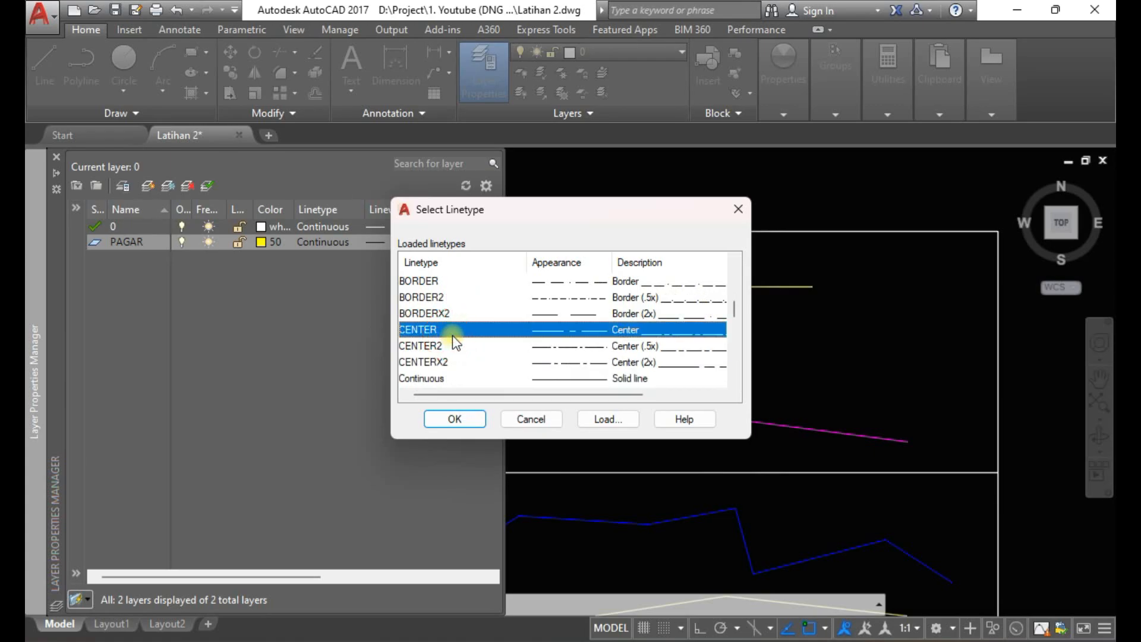
scroll(454, 335, down, 1)
scroll(464, 362, down, 4)
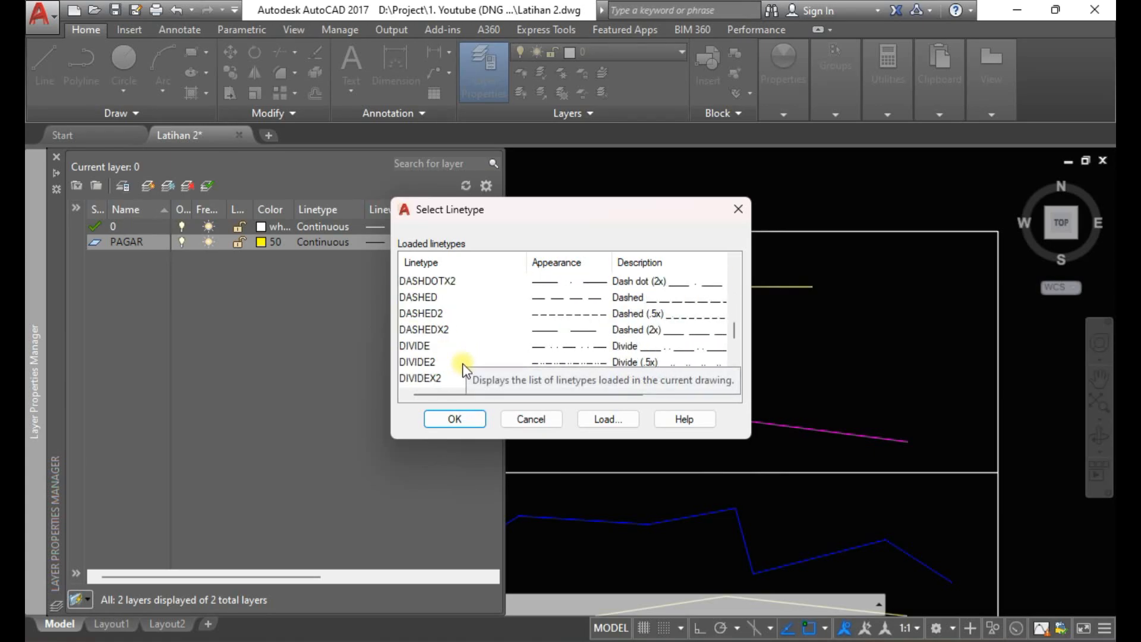
click(449, 347)
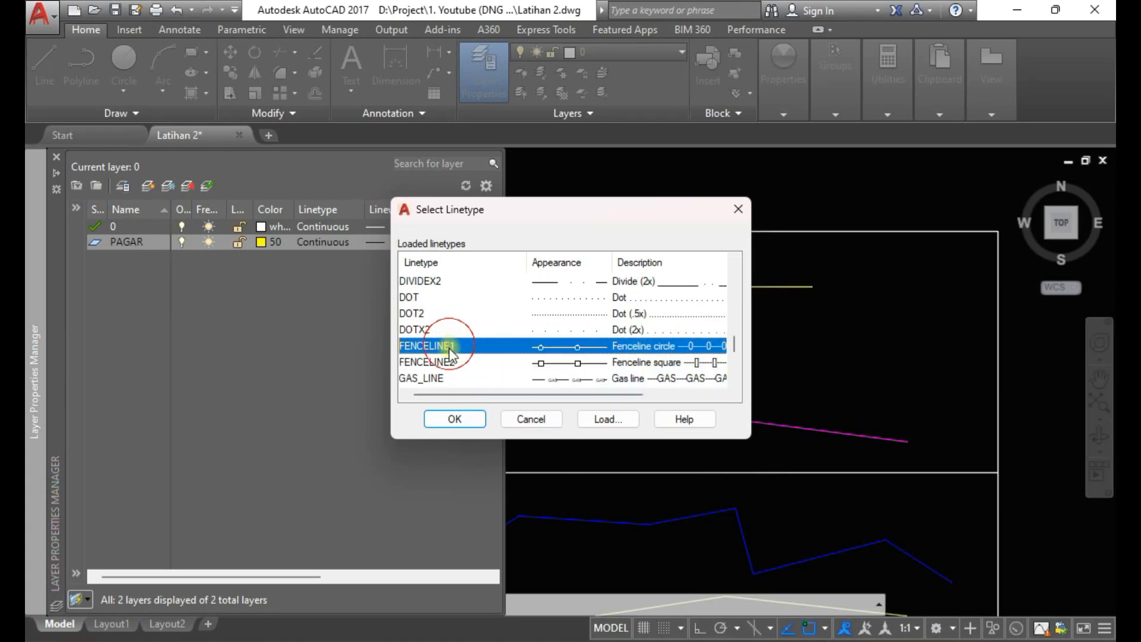
click(454, 418)
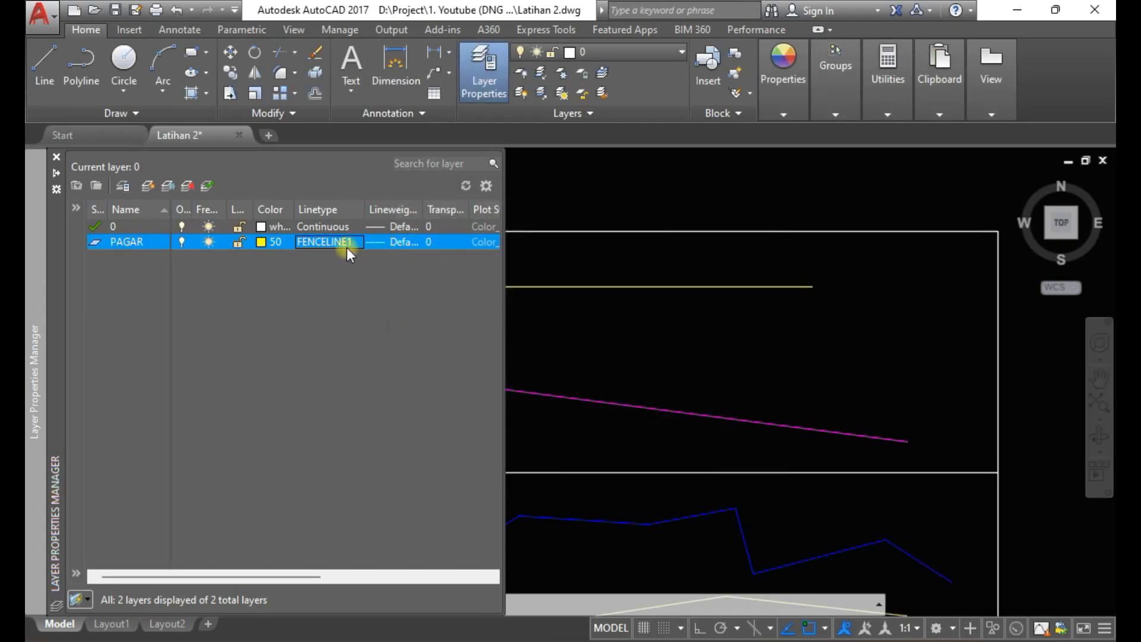
scroll(689, 309, up, 5)
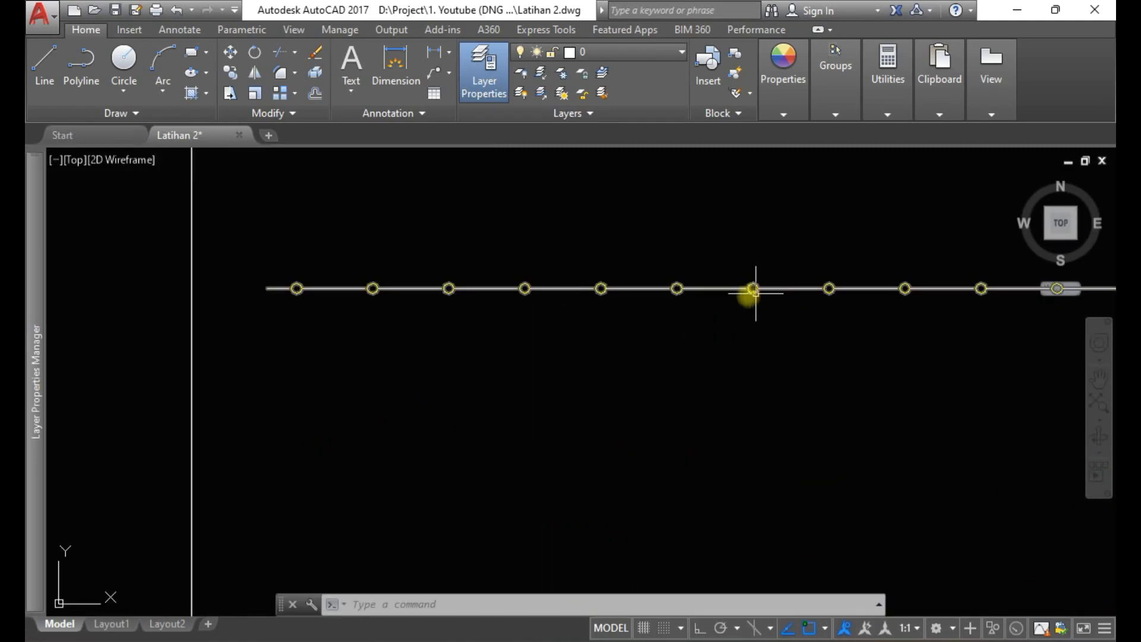
scroll(776, 353, down, 5)
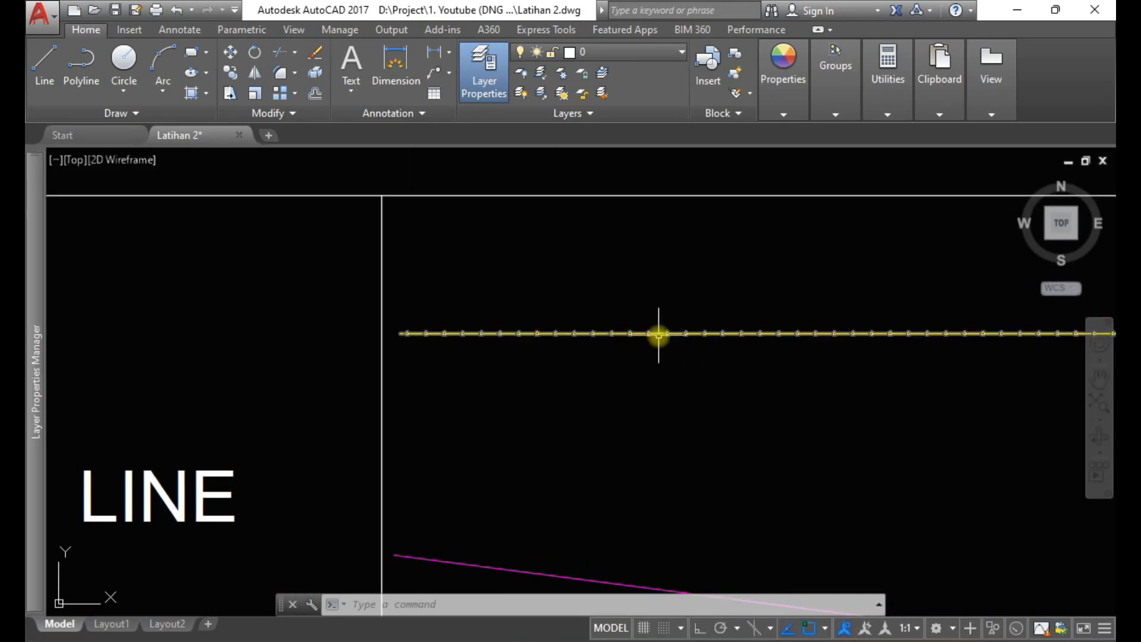
Step: Set the PAGAR layer's lineweight to 0.35 mm
mouse_move(28, 375)
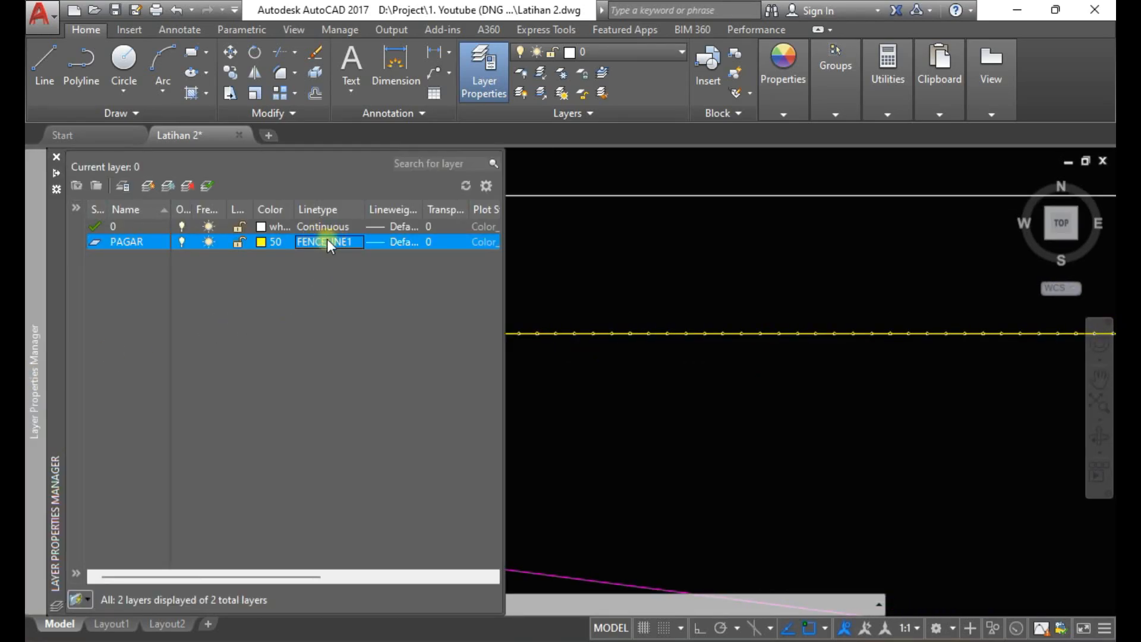
click(401, 242)
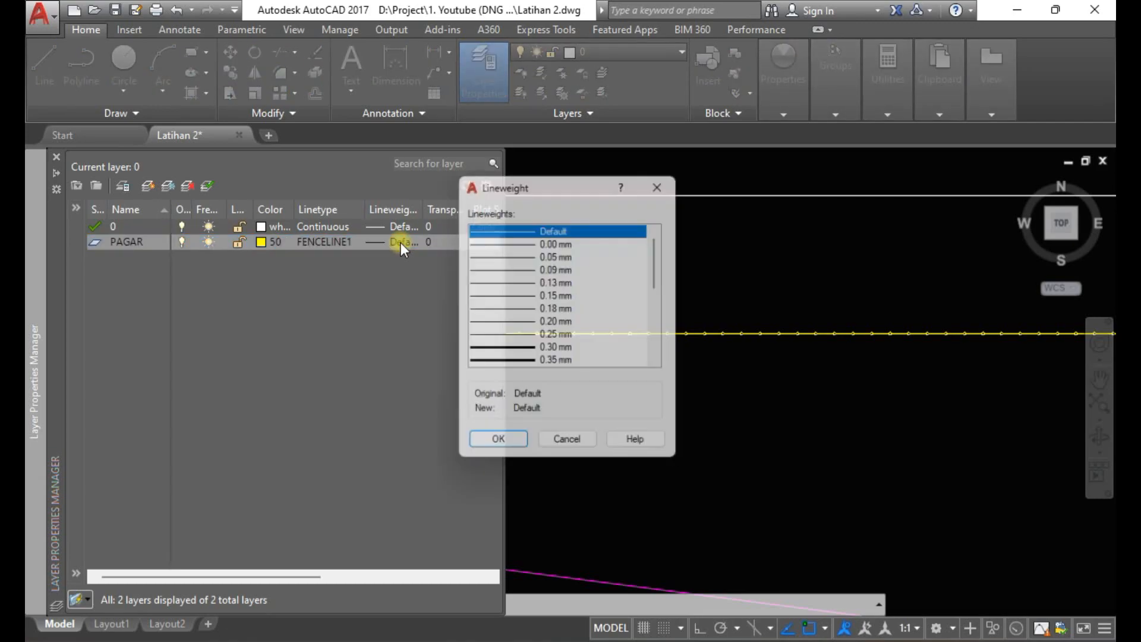
click(526, 364)
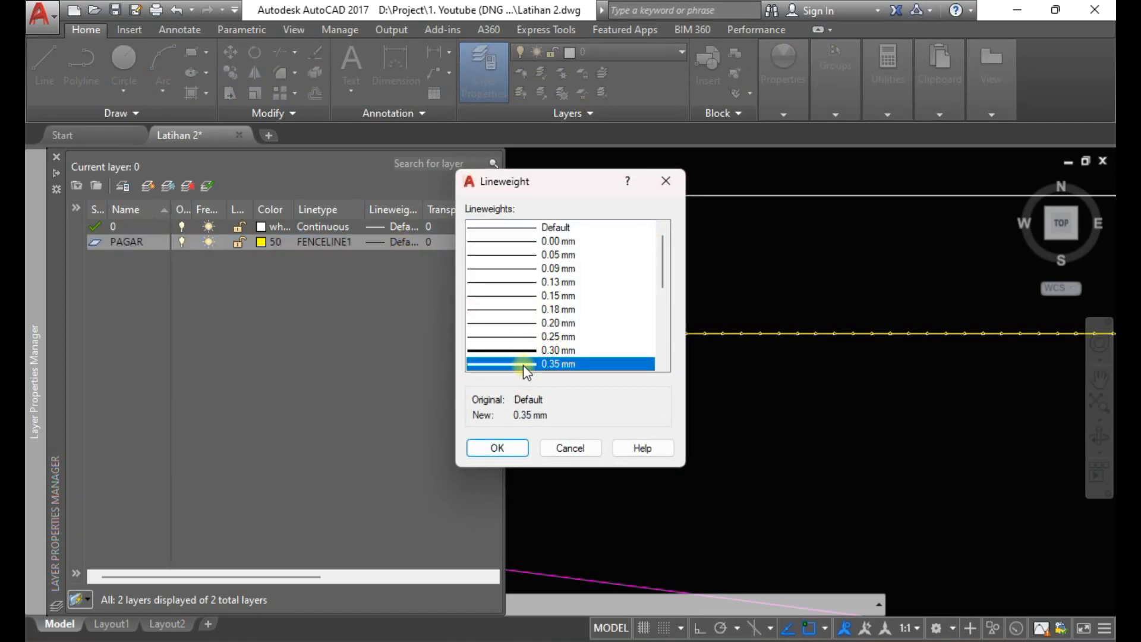
click(517, 449)
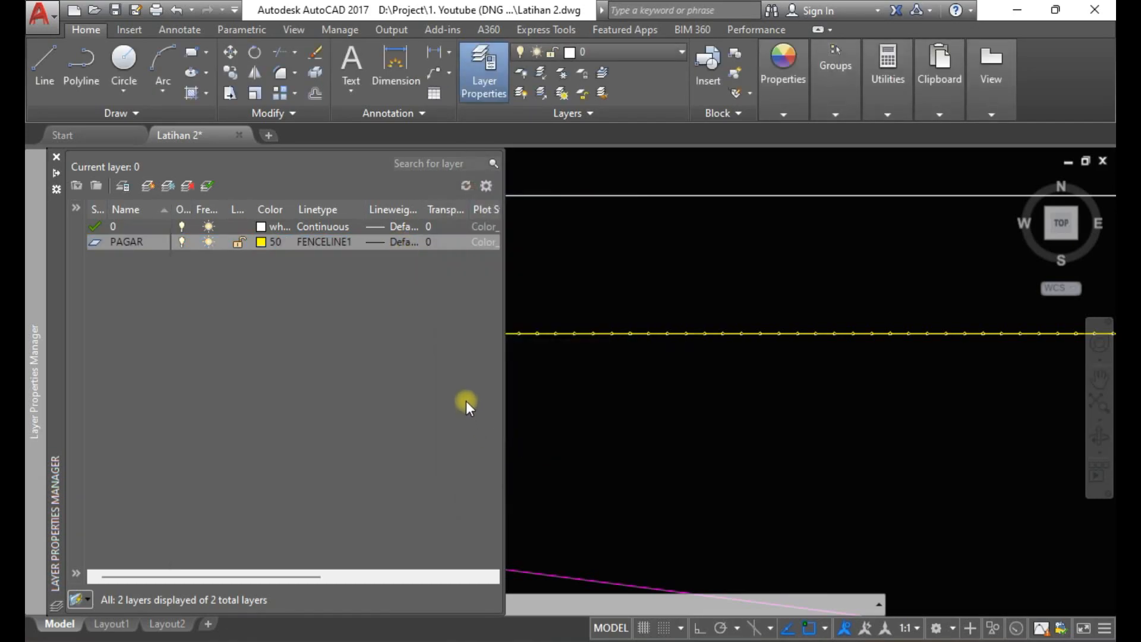
key(Escape)
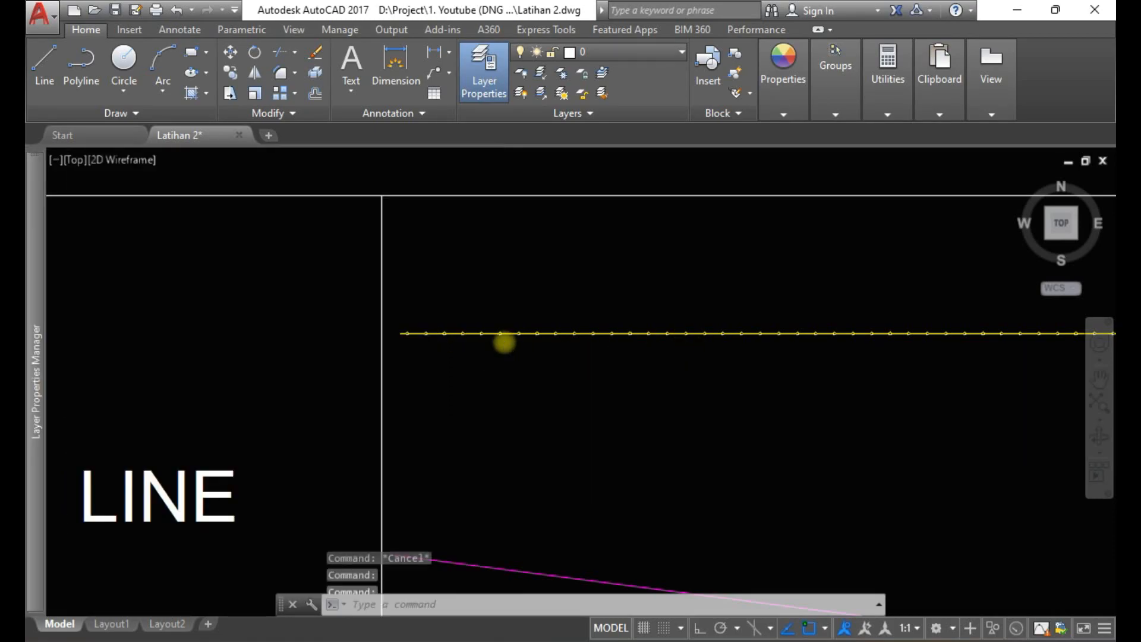
Step: Examine the linetype pattern and thickness of the upper horizontal line in the LINE row, both close up and from afar
scroll(523, 326, up, 5)
scroll(537, 341, down, 5)
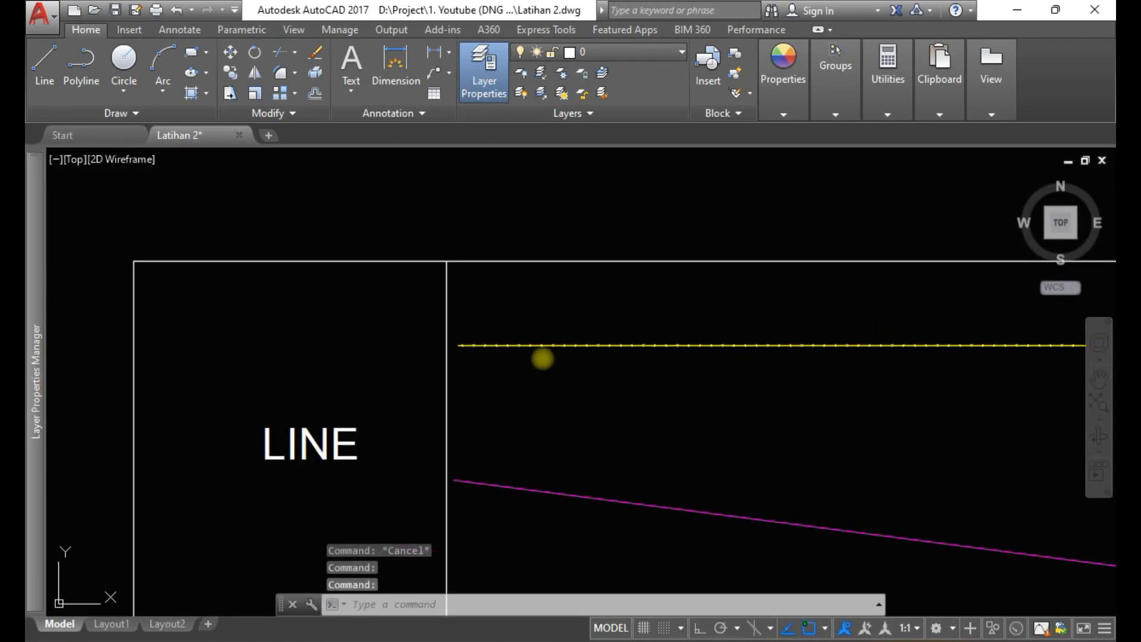
scroll(546, 285, up, 6)
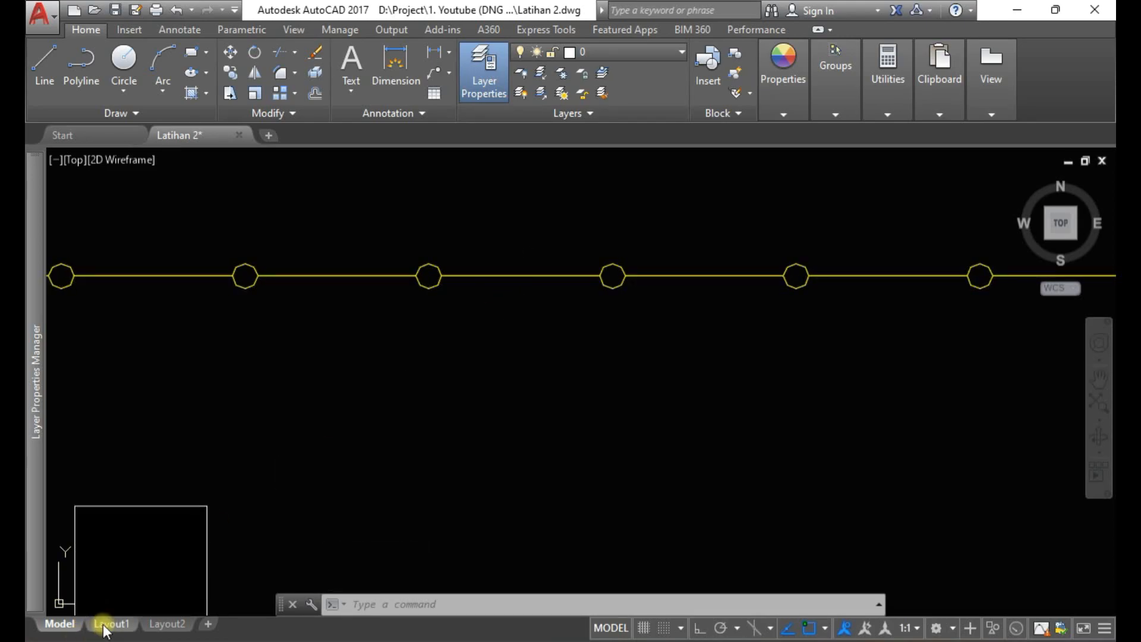
scroll(552, 318, down, 5)
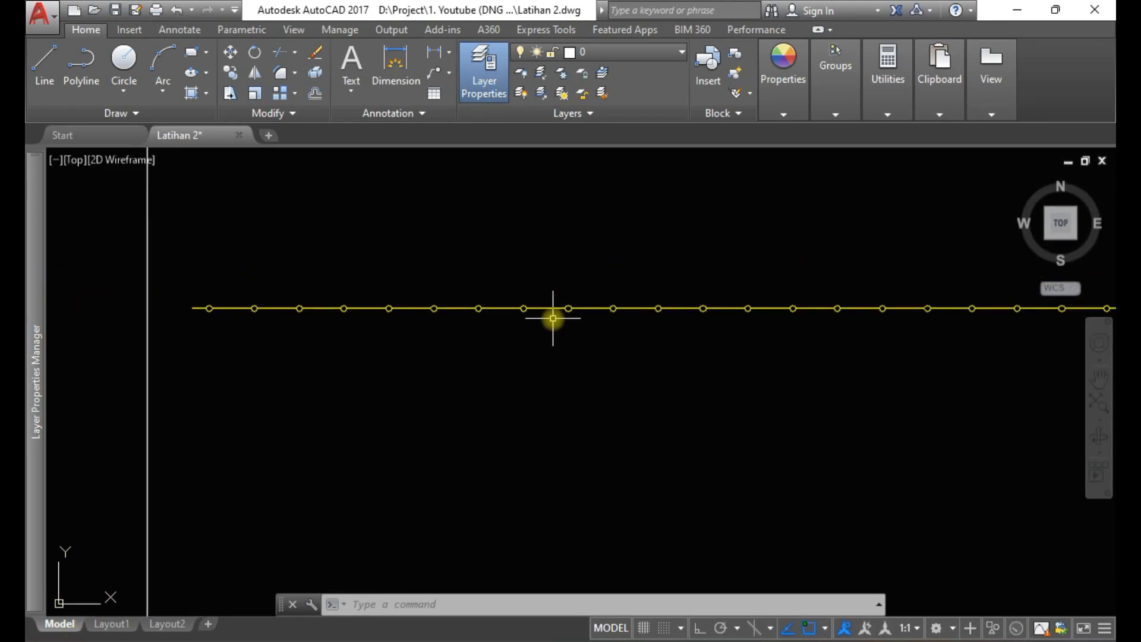
scroll(438, 326, down, 5)
scroll(522, 349, down, 4)
middle_drag(522, 349, 572, 314)
scroll(578, 279, up, 8)
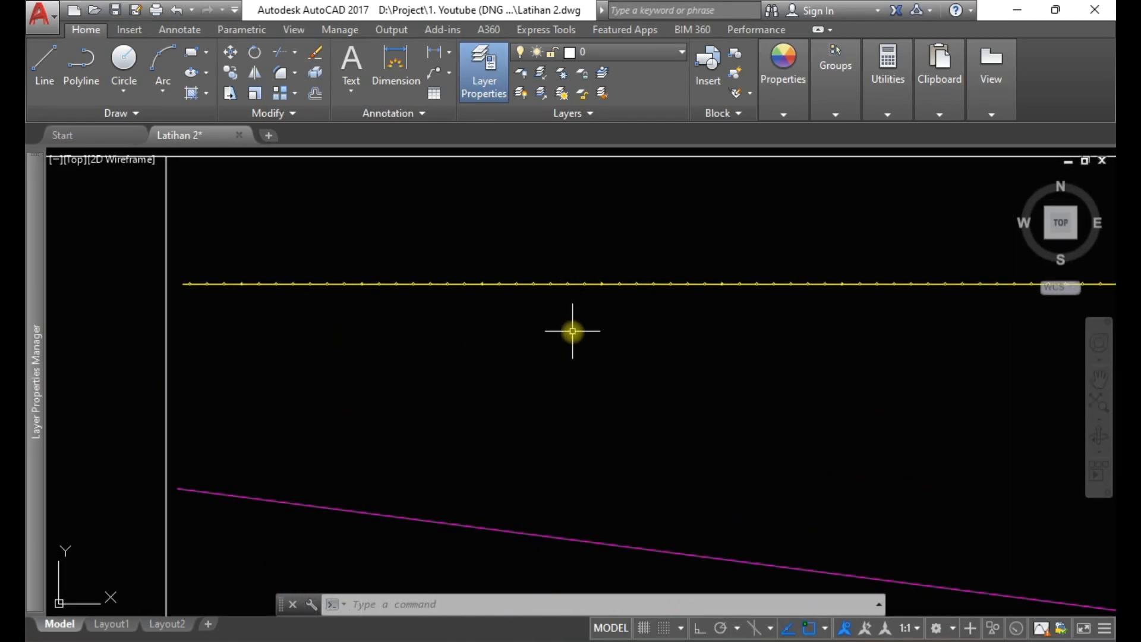
scroll(572, 331, down, 3)
scroll(547, 366, down, 3)
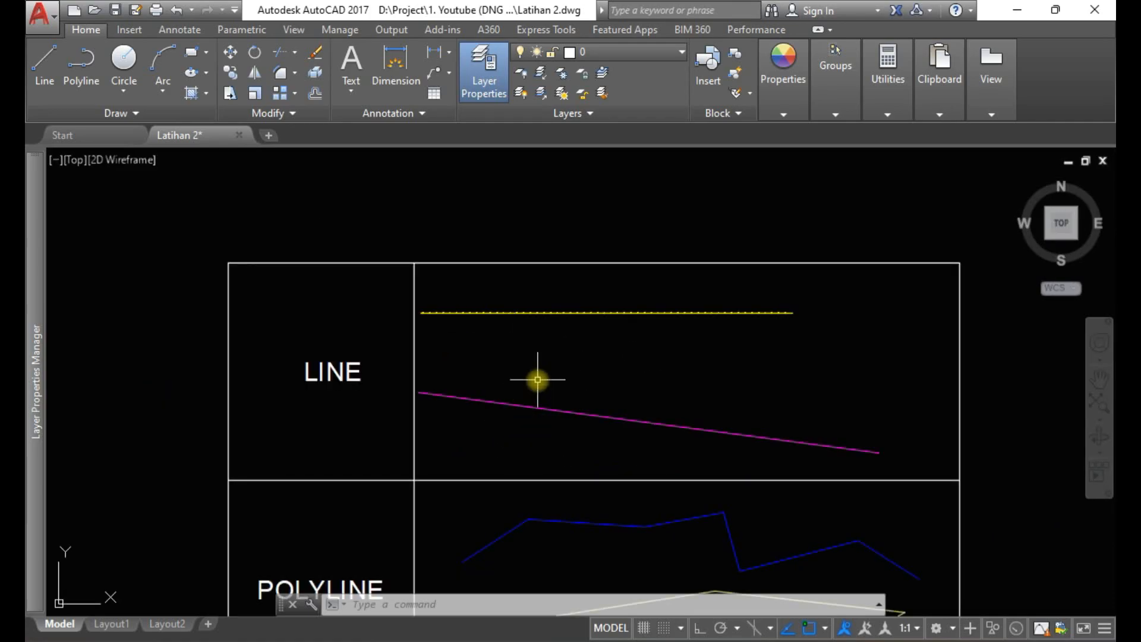
key(Escape)
key(Escape)
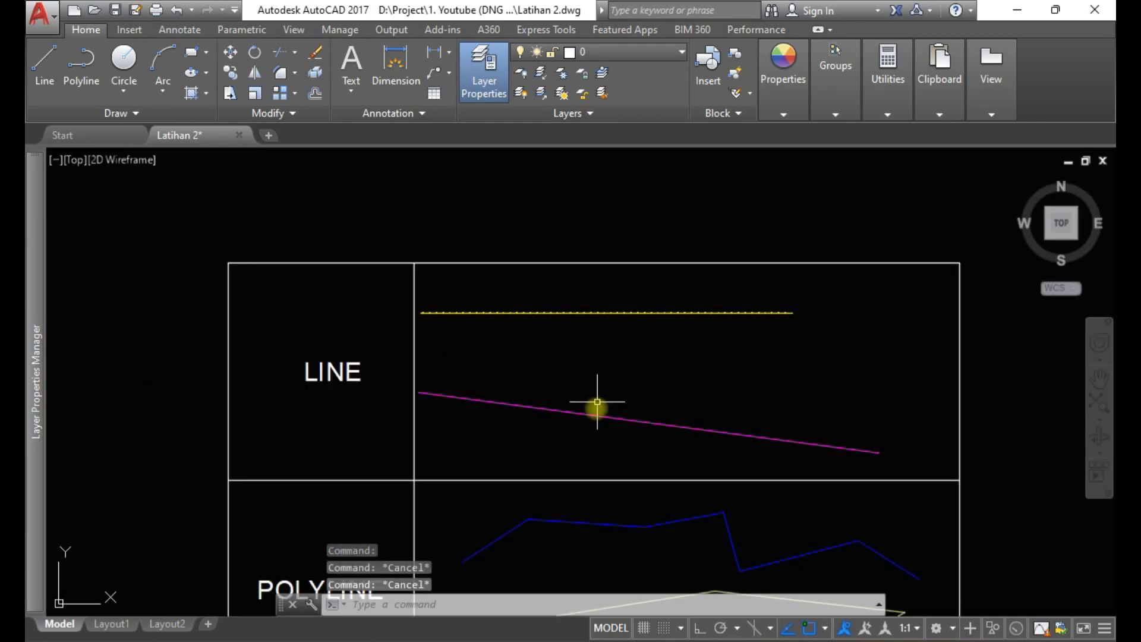
Step: Set the color of the lower sloping line in the LINE row to ByLayer and clear the selection
click(593, 415)
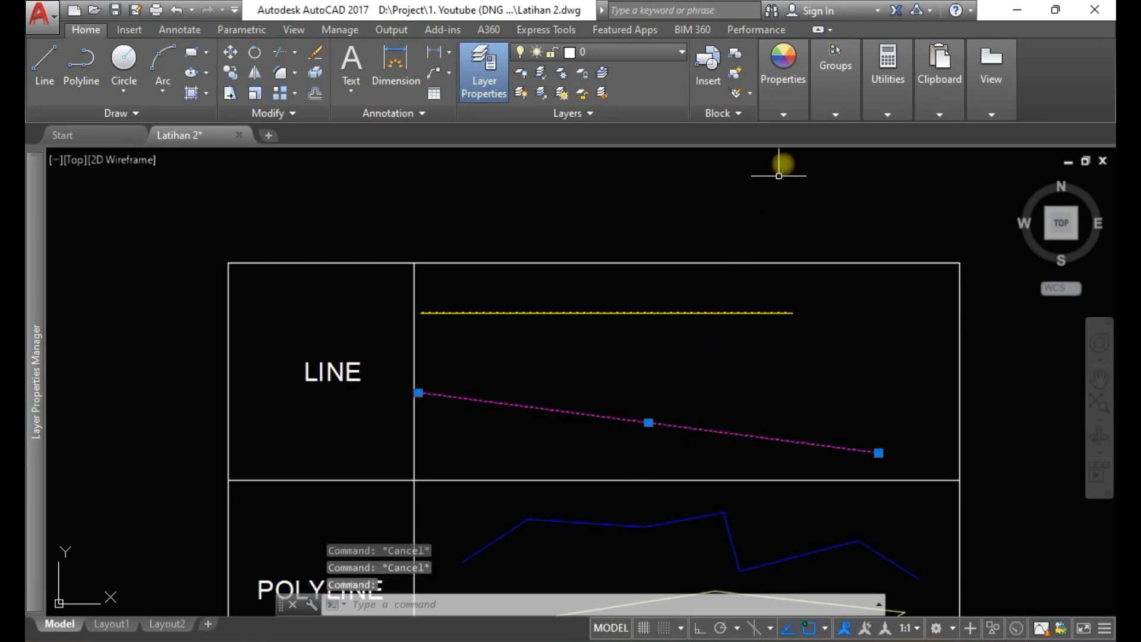
click(792, 109)
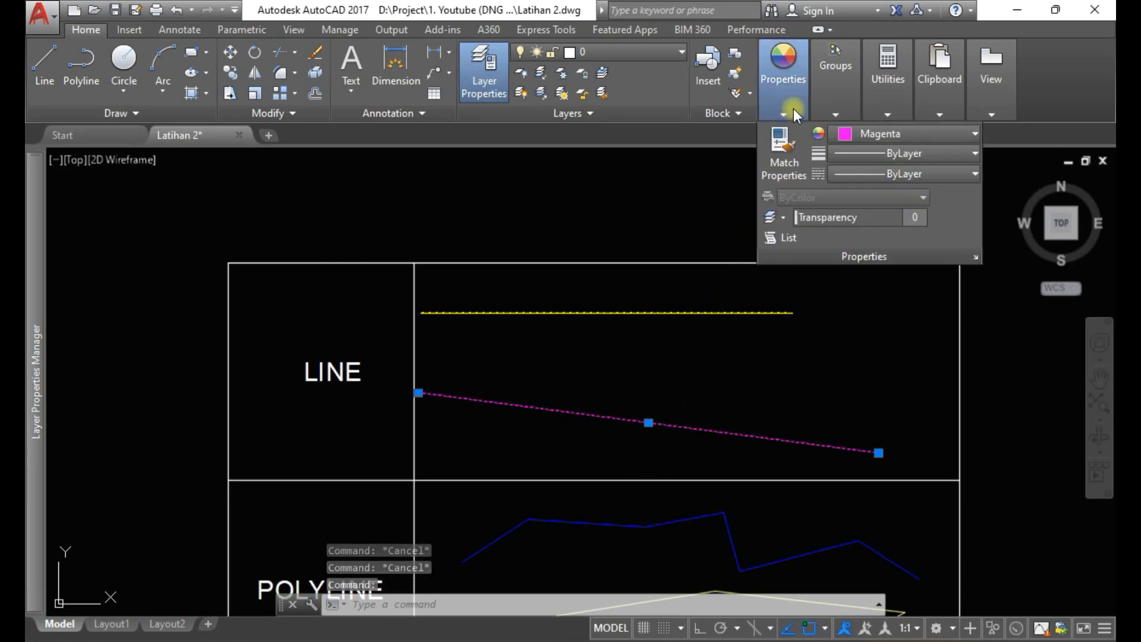
click(865, 134)
click(877, 157)
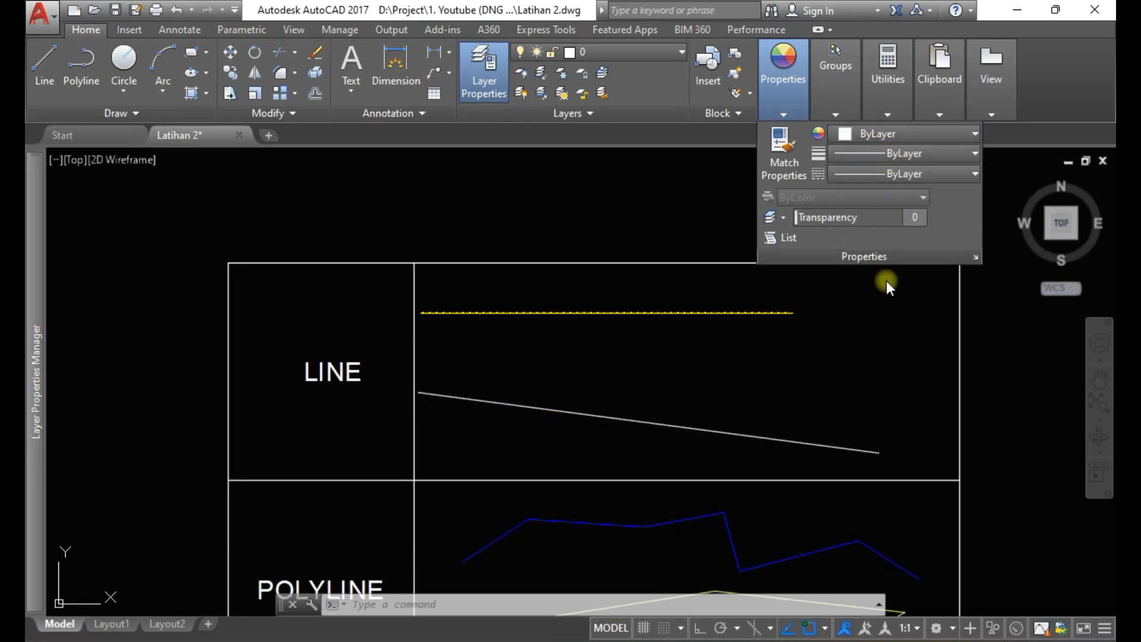
key(Escape)
key(Escape)
key(Escape)
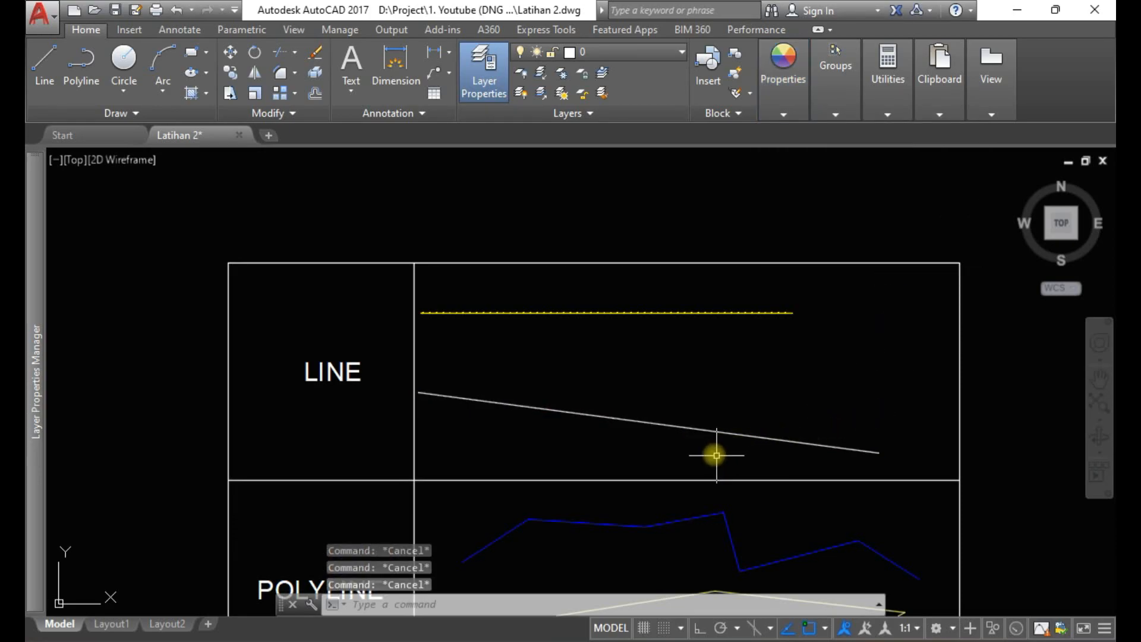
Step: Move the lower sloping line in the LINE row to the PAGAR layer
click(714, 450)
click(677, 410)
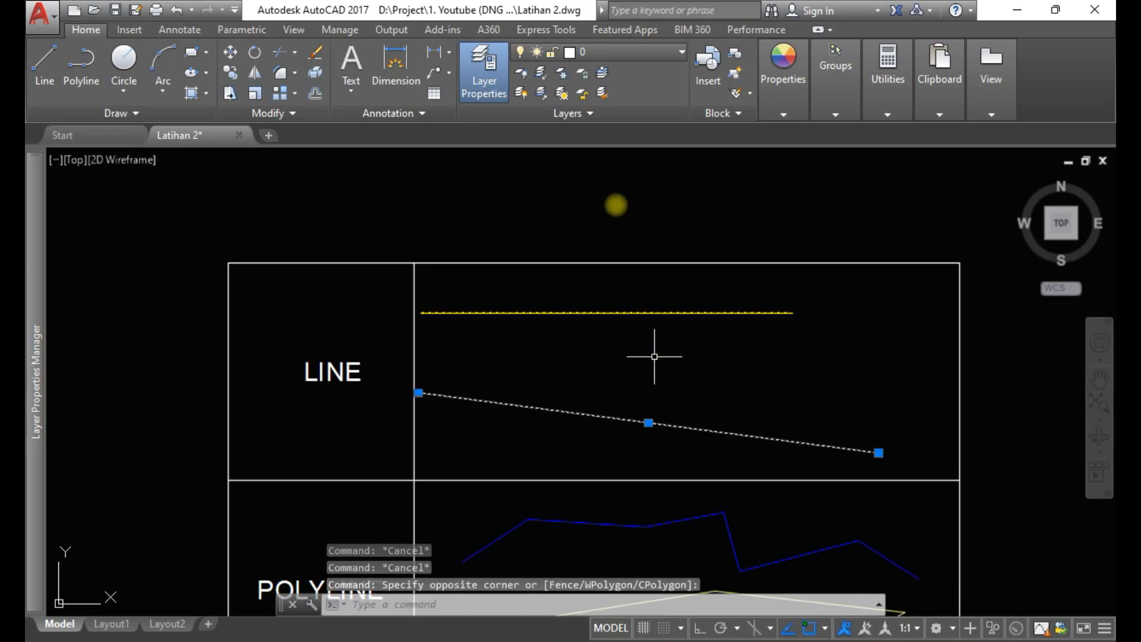
click(612, 55)
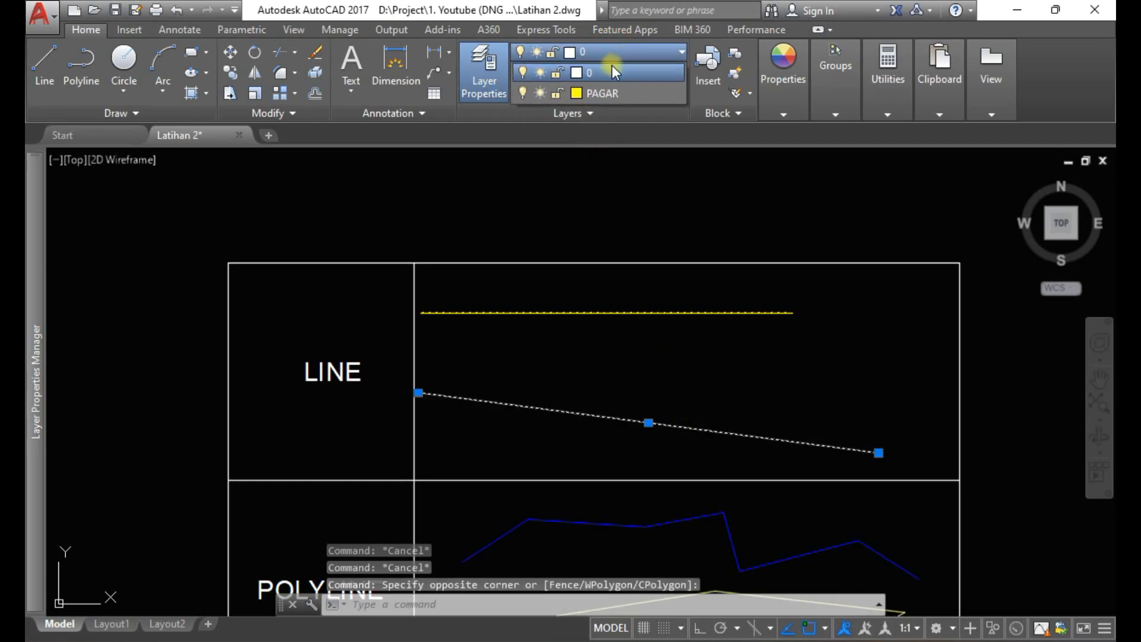
click(609, 92)
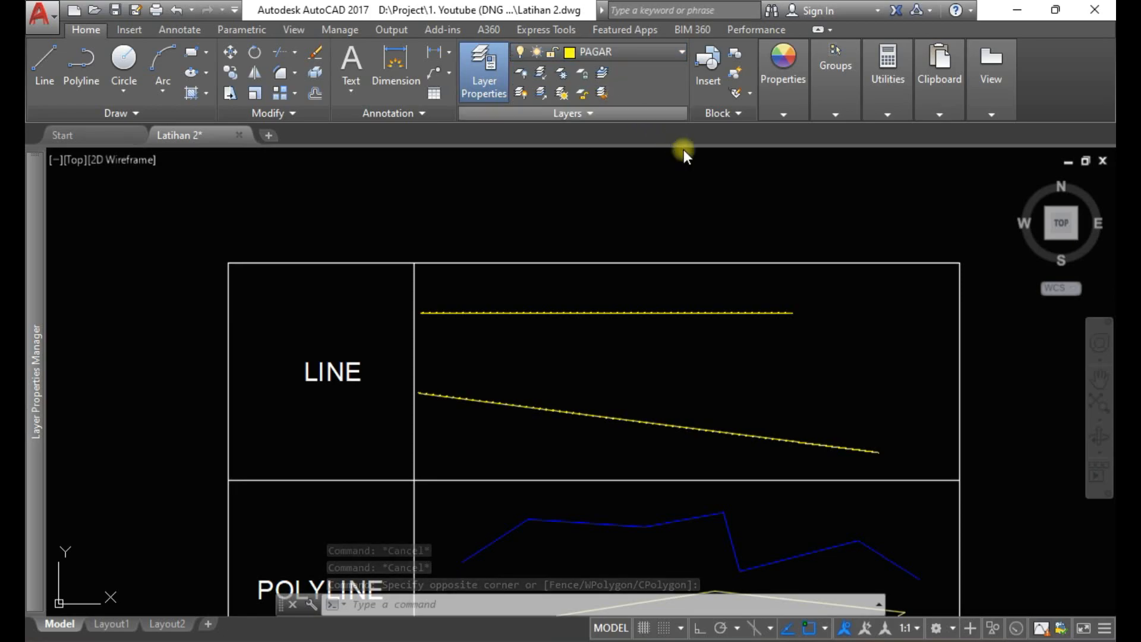
Step: Clear the selection of the lower sloping line and create a new layer named SUNGAI
key(Escape)
key(Escape)
key(Escape)
middle_drag(747, 390, 736, 290)
scroll(725, 295, down, 2)
scroll(675, 383, up, 2)
middle_drag(675, 385, 690, 303)
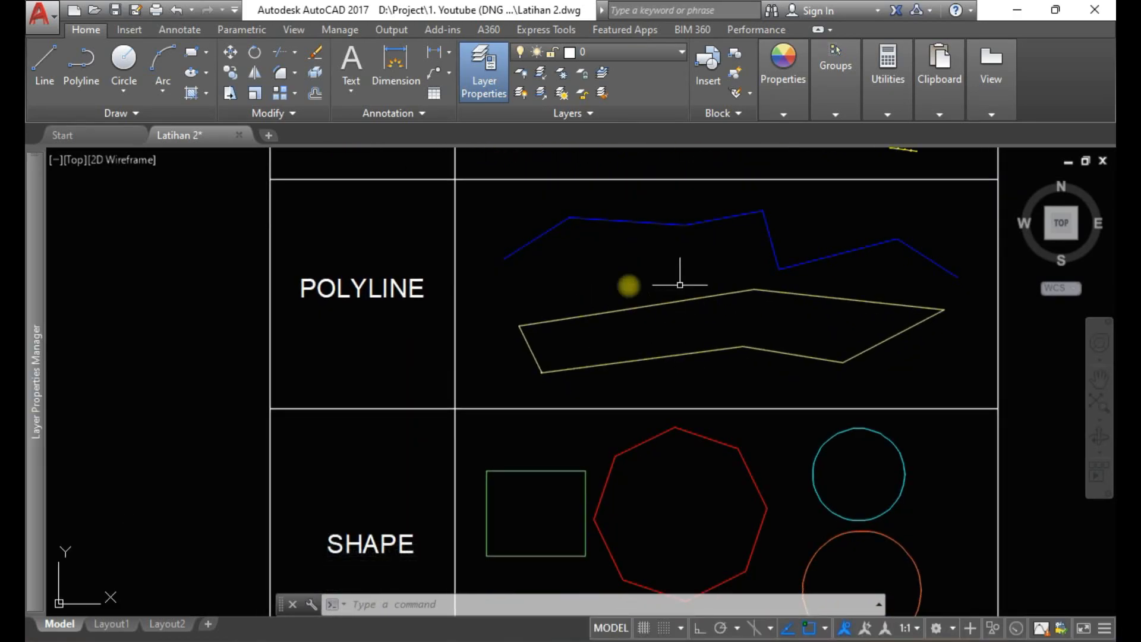
mouse_move(26, 370)
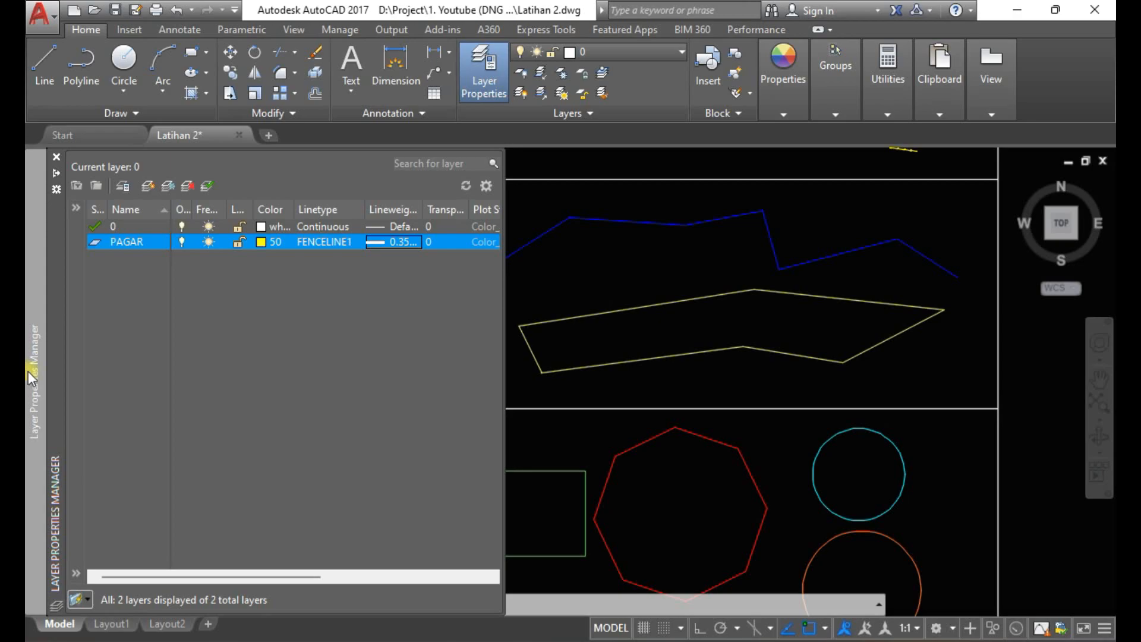
click(148, 187)
text(sung)
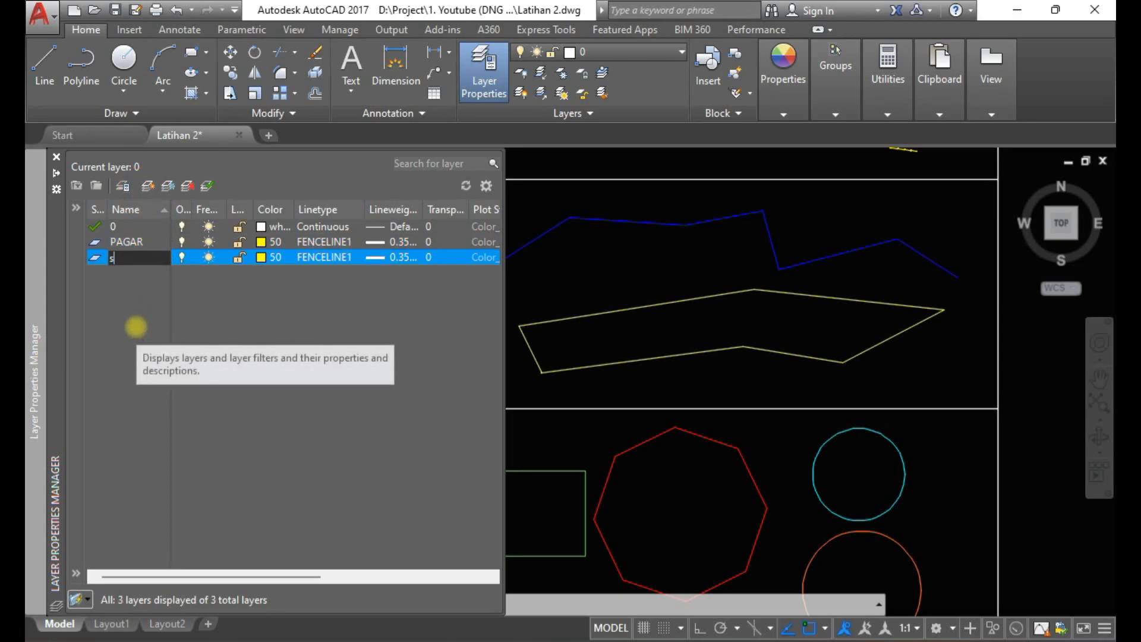
Step: Set the SUNGAI layer's color to blue
click(275, 256)
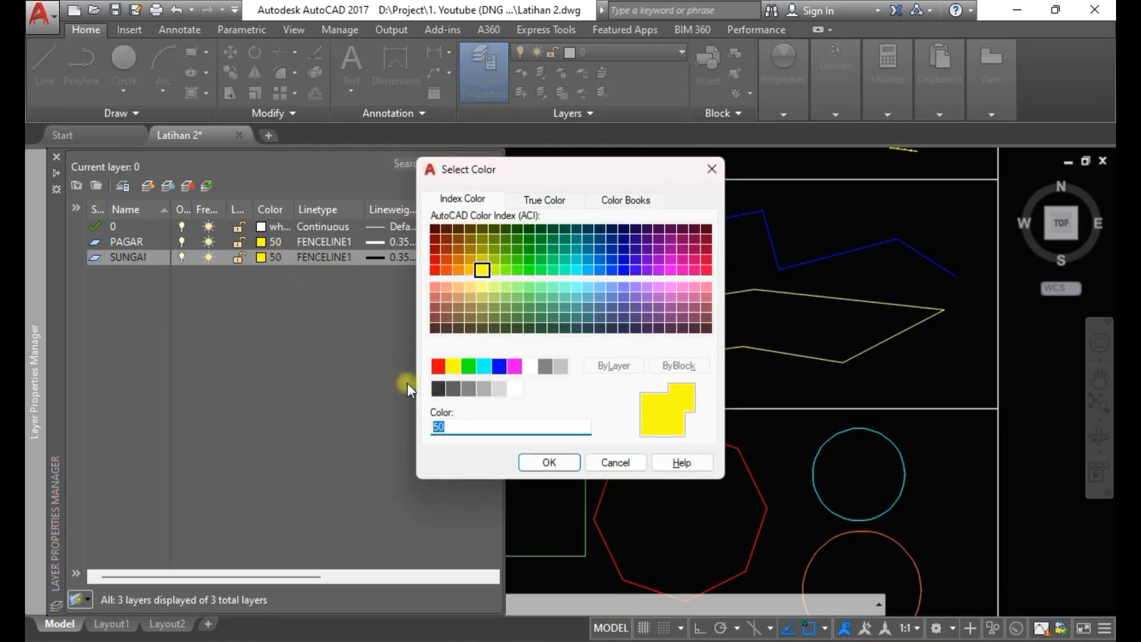
click(498, 366)
click(548, 462)
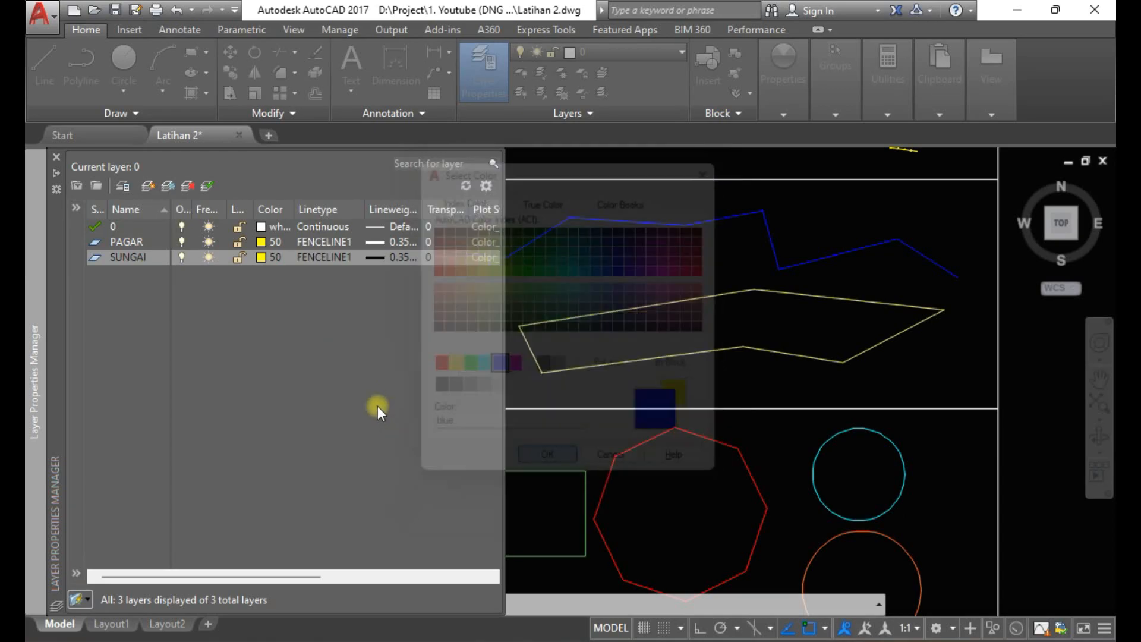
Step: Set the SUNGAI layer's linetype to Continuous
click(341, 263)
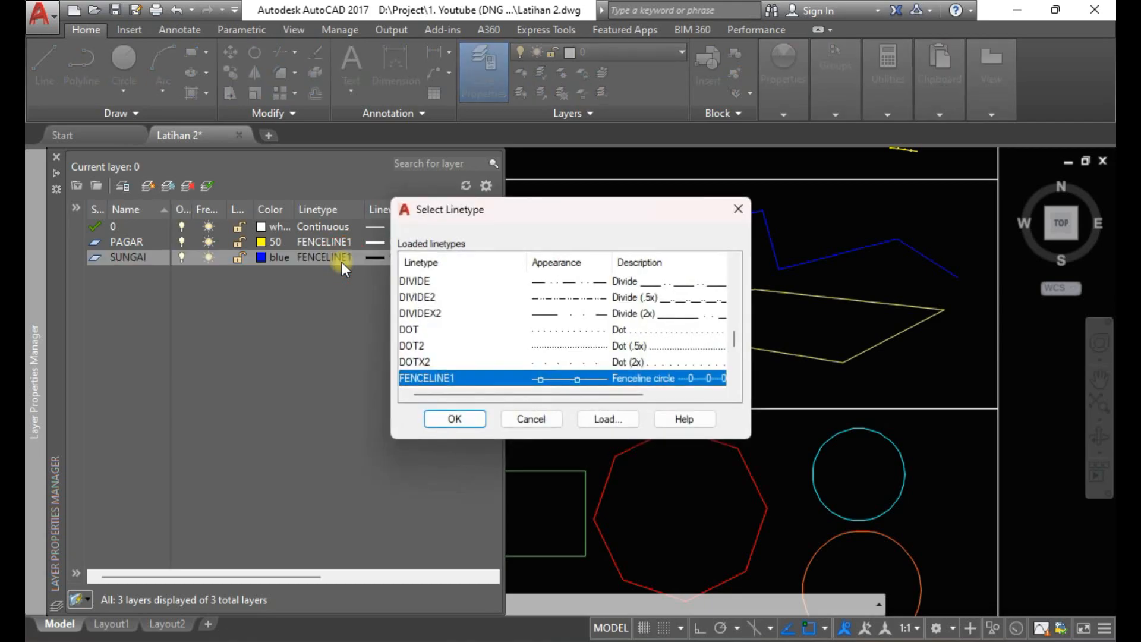
scroll(464, 353, up, 3)
scroll(462, 352, up, 7)
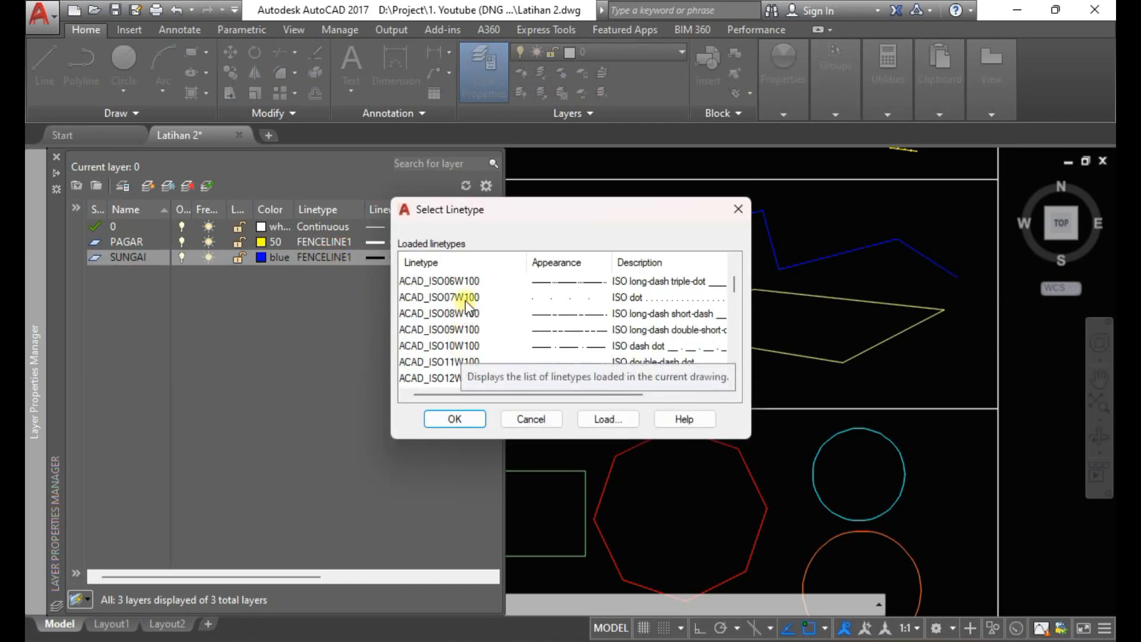
scroll(466, 333, down, 12)
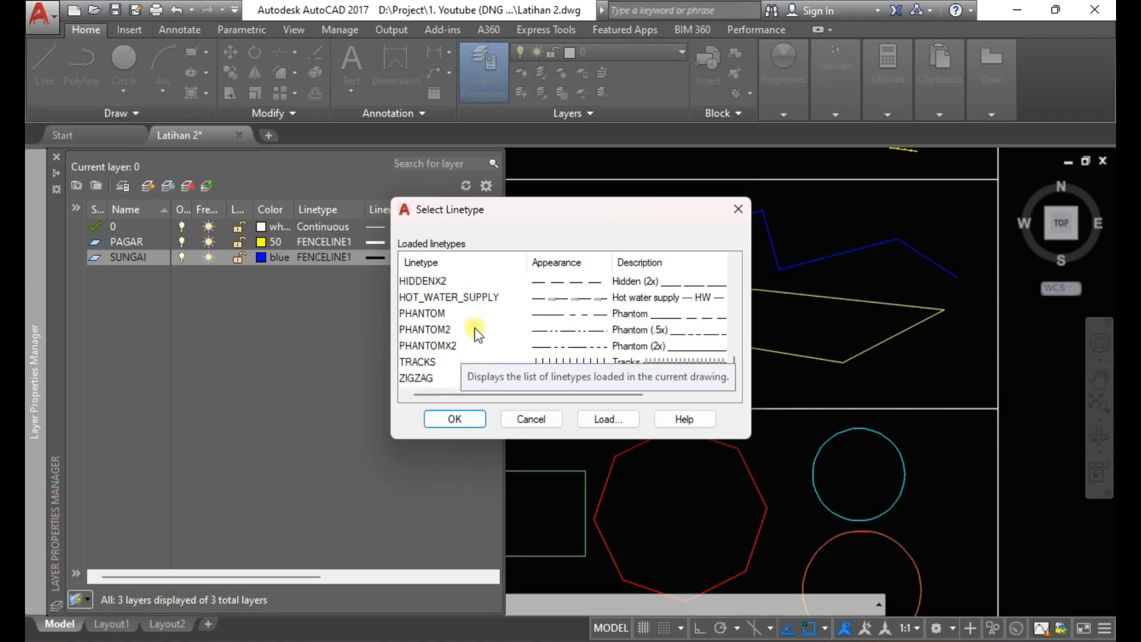
scroll(456, 375, up, 2)
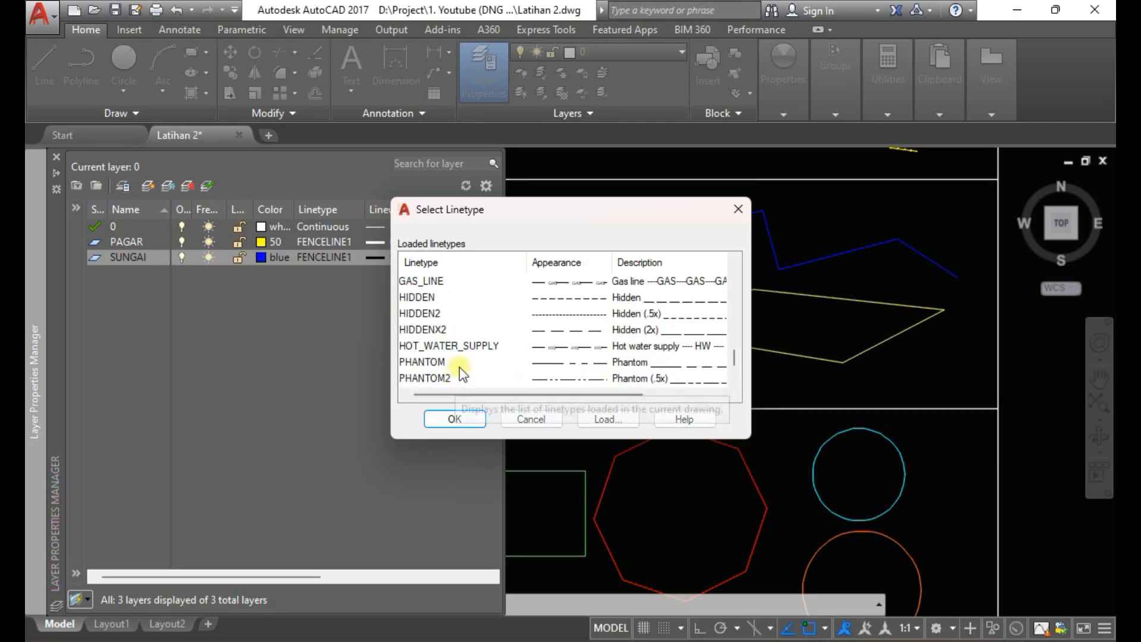
scroll(490, 333, up, 4)
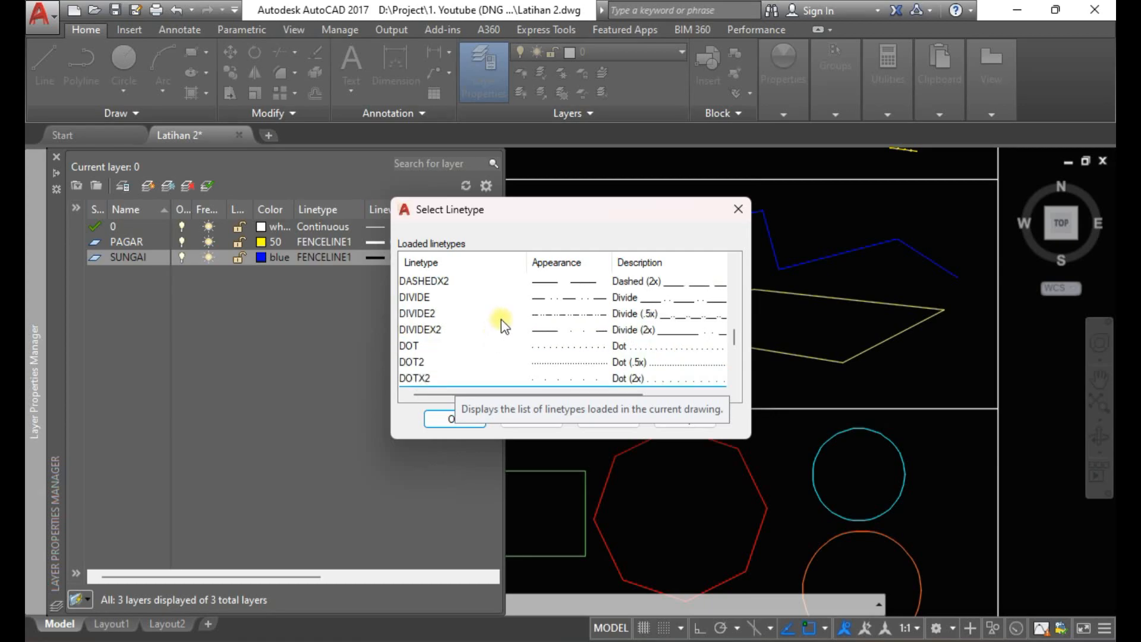
click(516, 281)
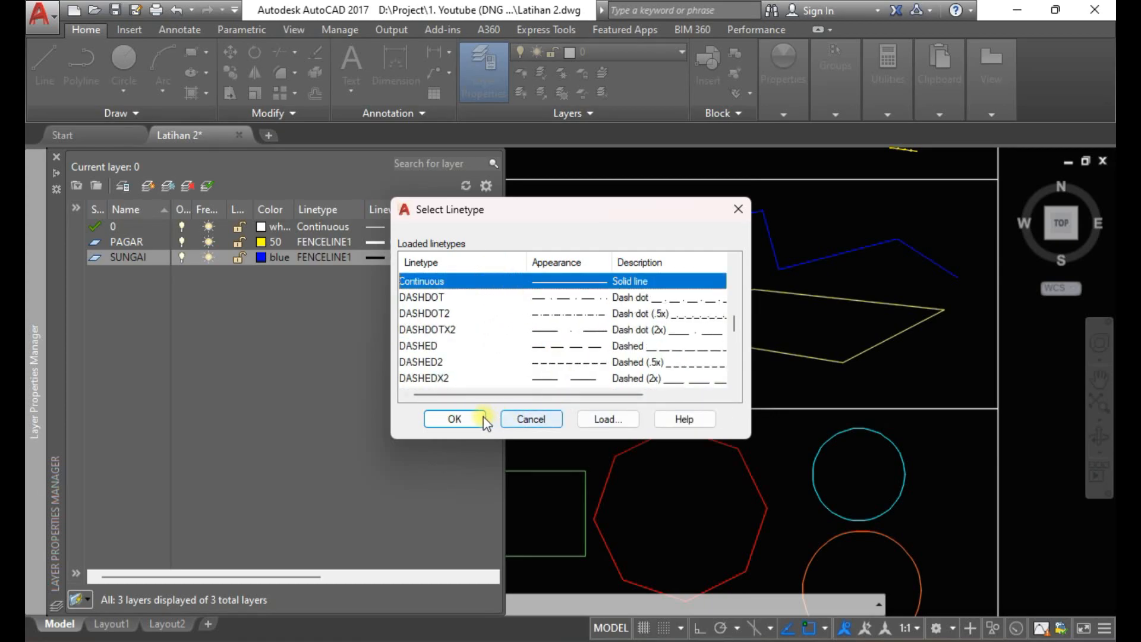
click(505, 419)
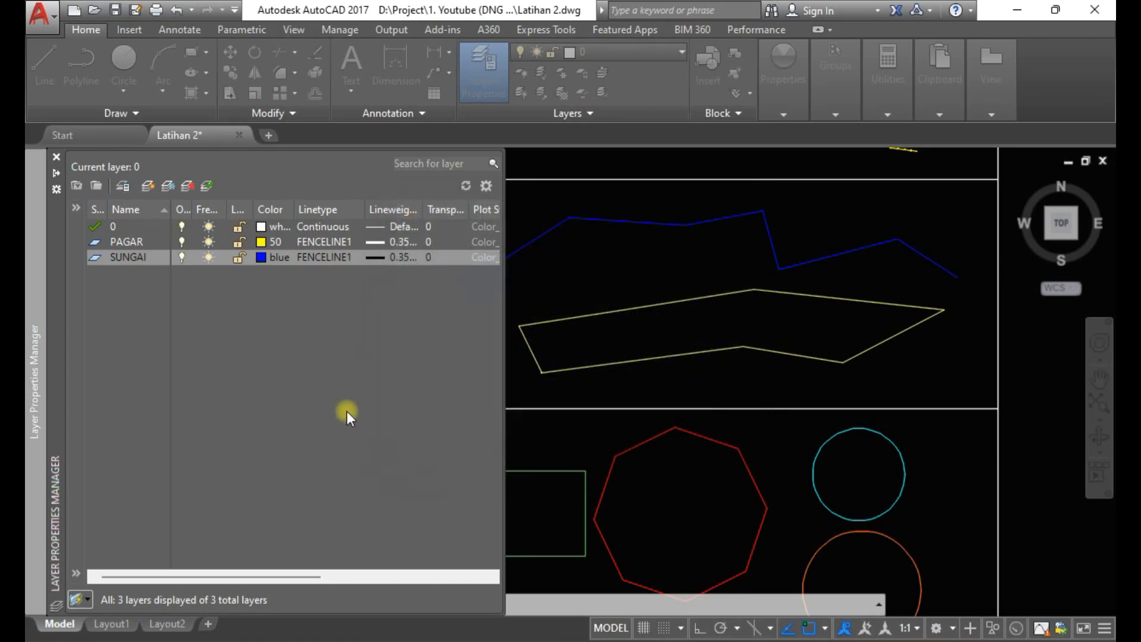
Step: Set the SUNGAI layer's lineweight to Default
click(392, 259)
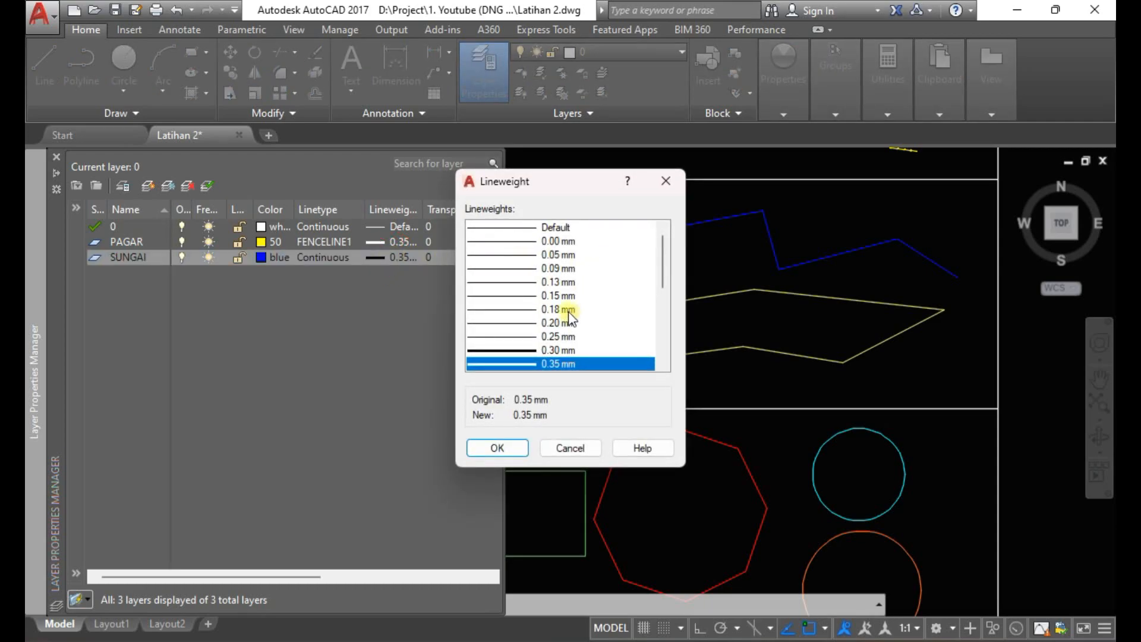
click(569, 228)
click(511, 445)
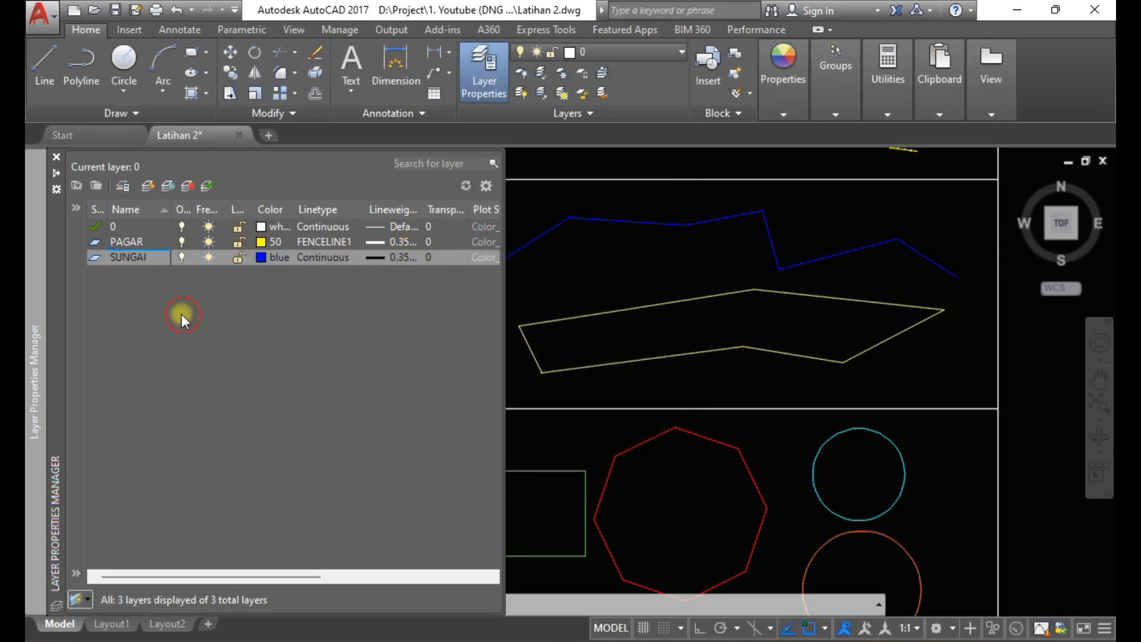
Step: Create a new layer named LAPANGAN and set its color to index color 70
click(148, 186)
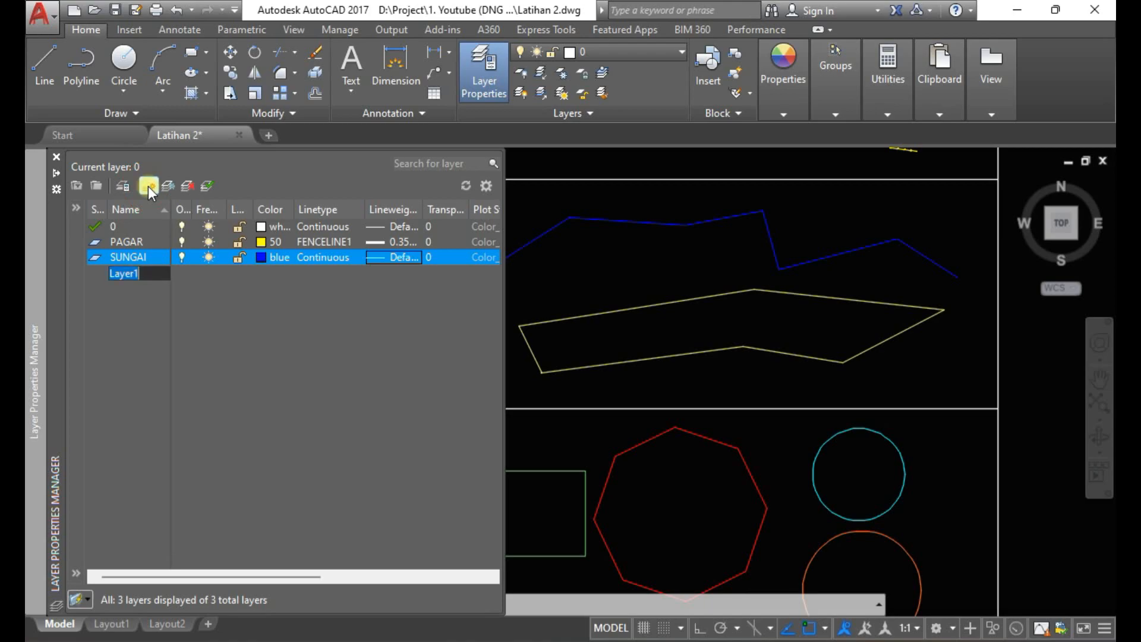
text(LAPANGAN)
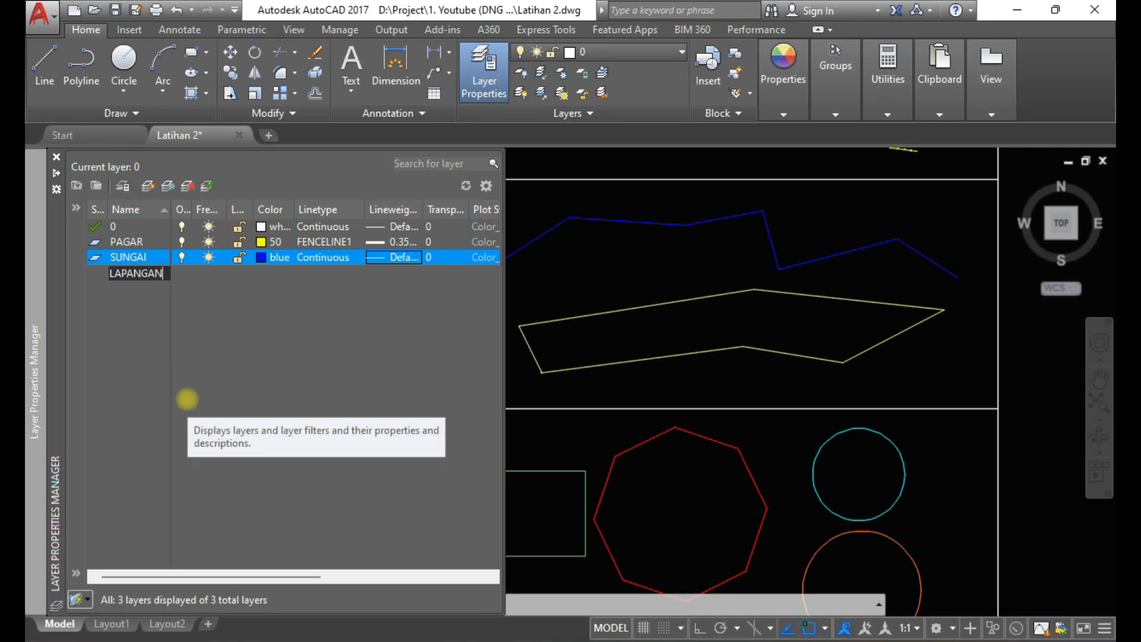
click(142, 357)
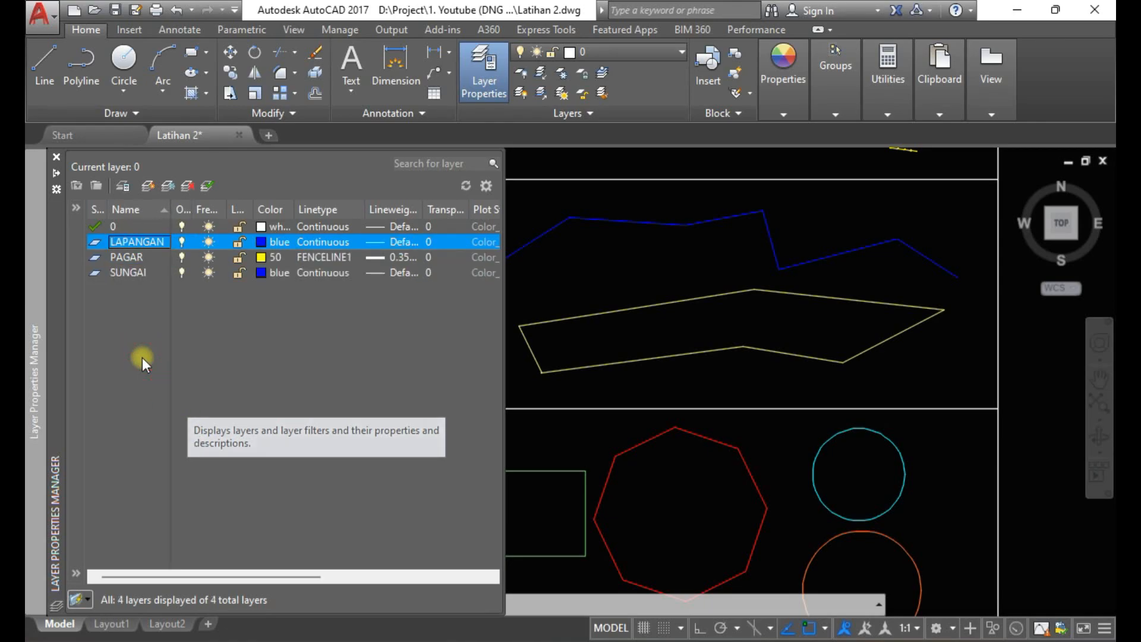
click(262, 240)
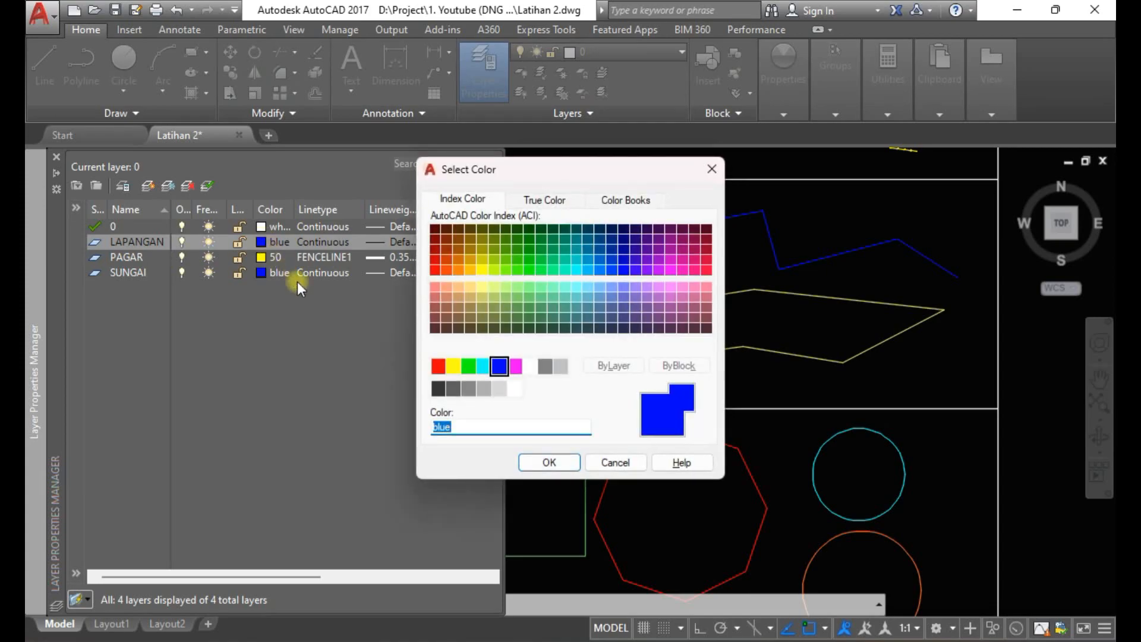
click(505, 270)
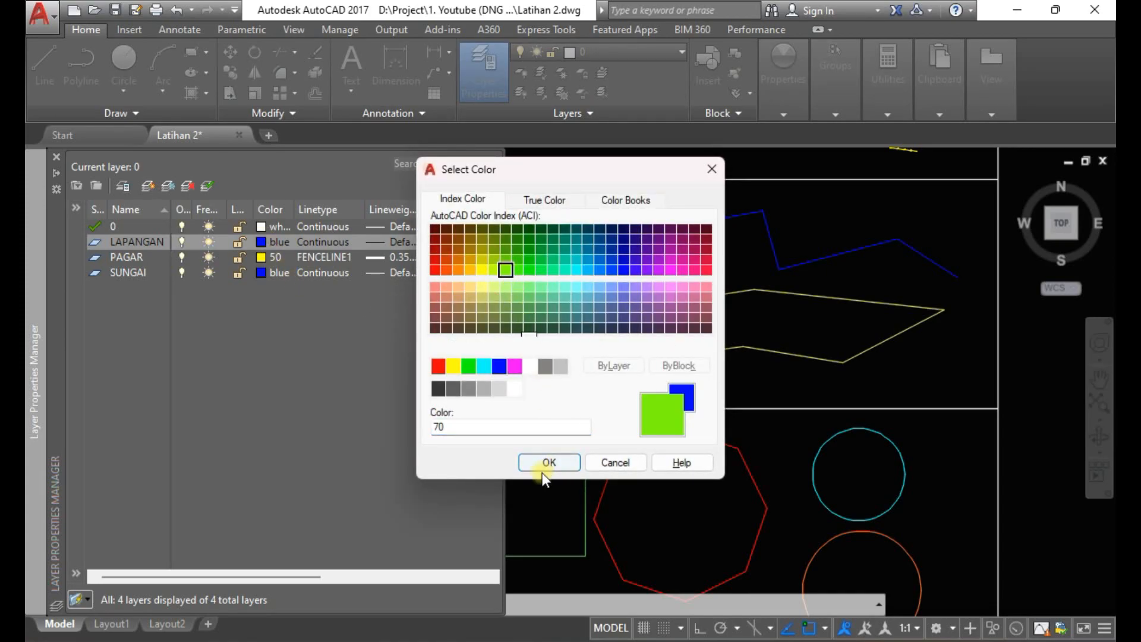
click(539, 454)
Step: Set the color of the upper open polyline in the POLYLINE row to ByLayer and clear the selection
scroll(407, 367, down, 2)
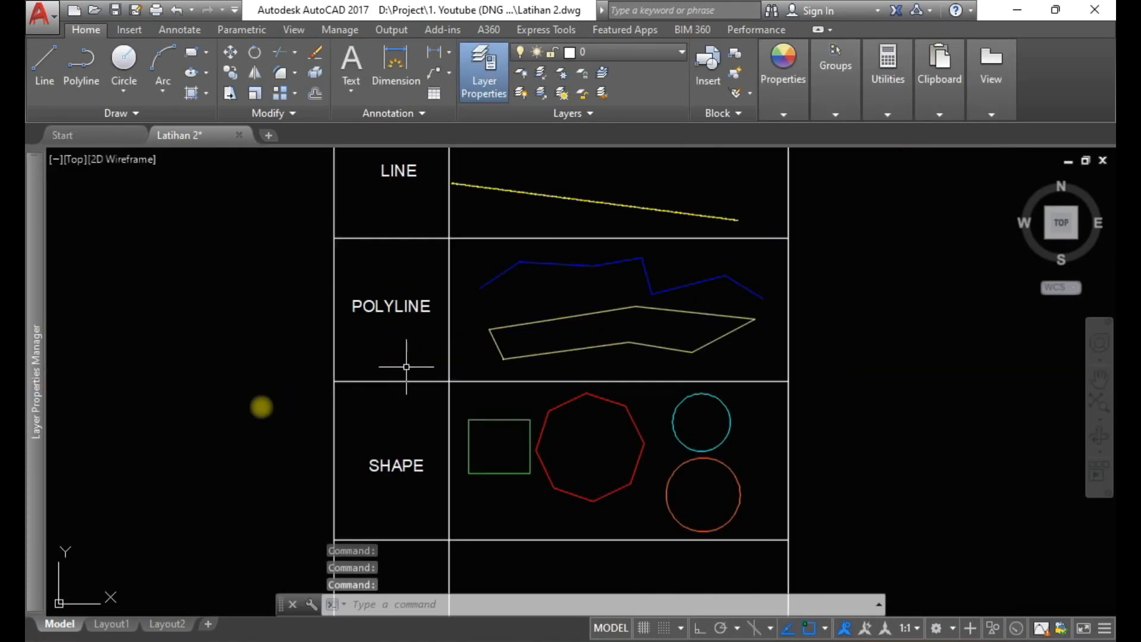
mouse_move(25, 395)
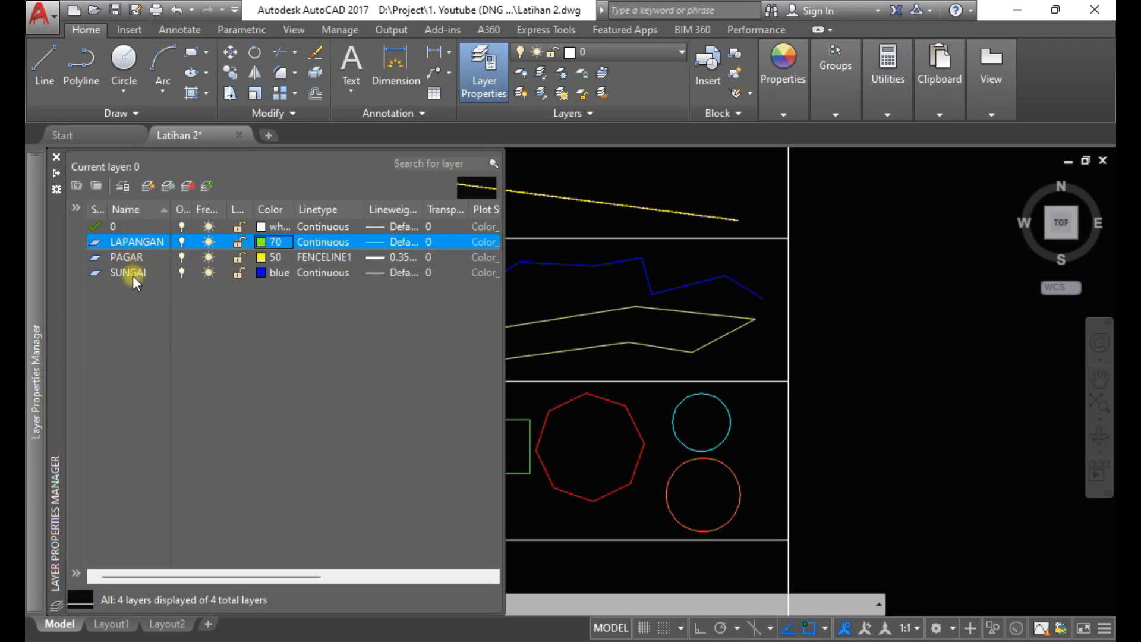
middle_drag(703, 351, 787, 387)
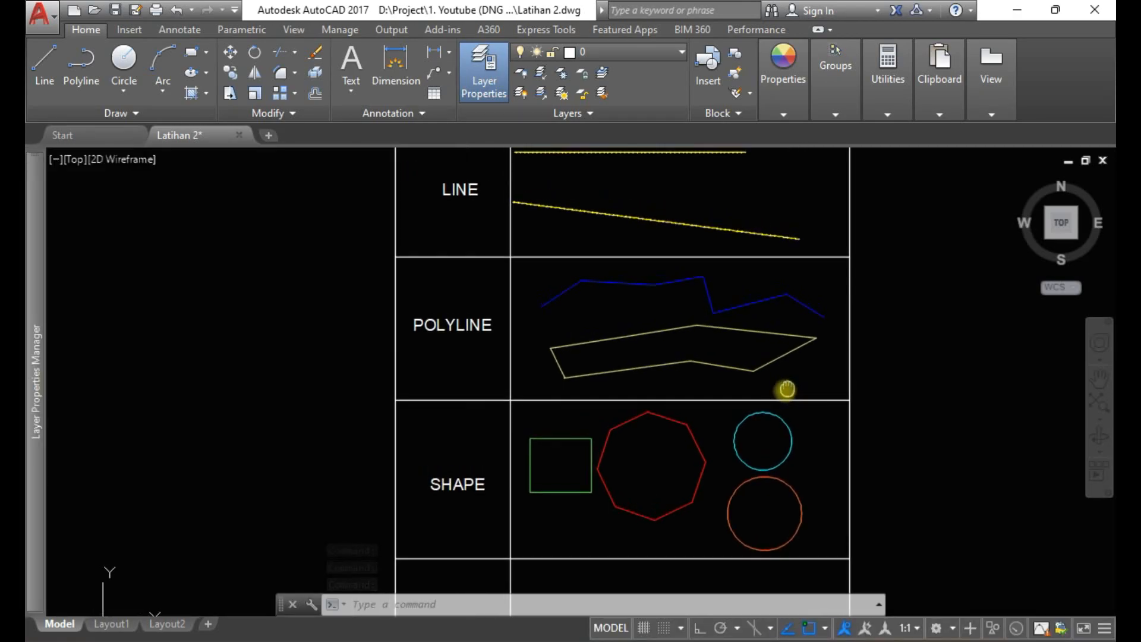
click(747, 305)
click(780, 89)
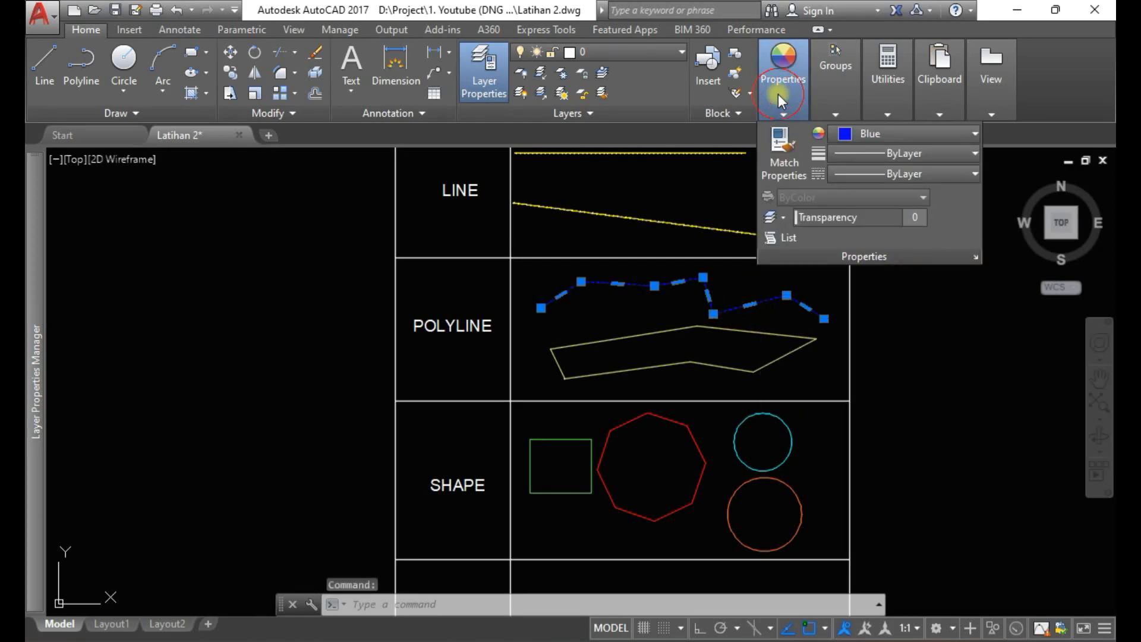
click(864, 136)
click(873, 153)
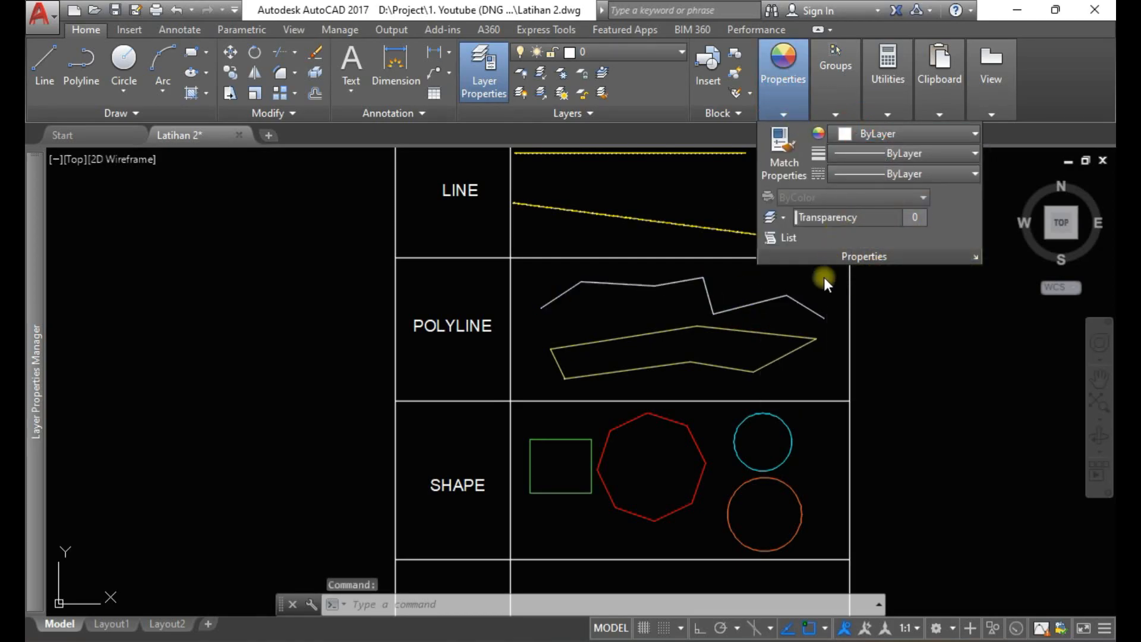
key(Escape)
key(Escape)
Step: Set the color of the square, the octagon and both circles in the SHAPE row to ByLayer and clear the selection
click(782, 358)
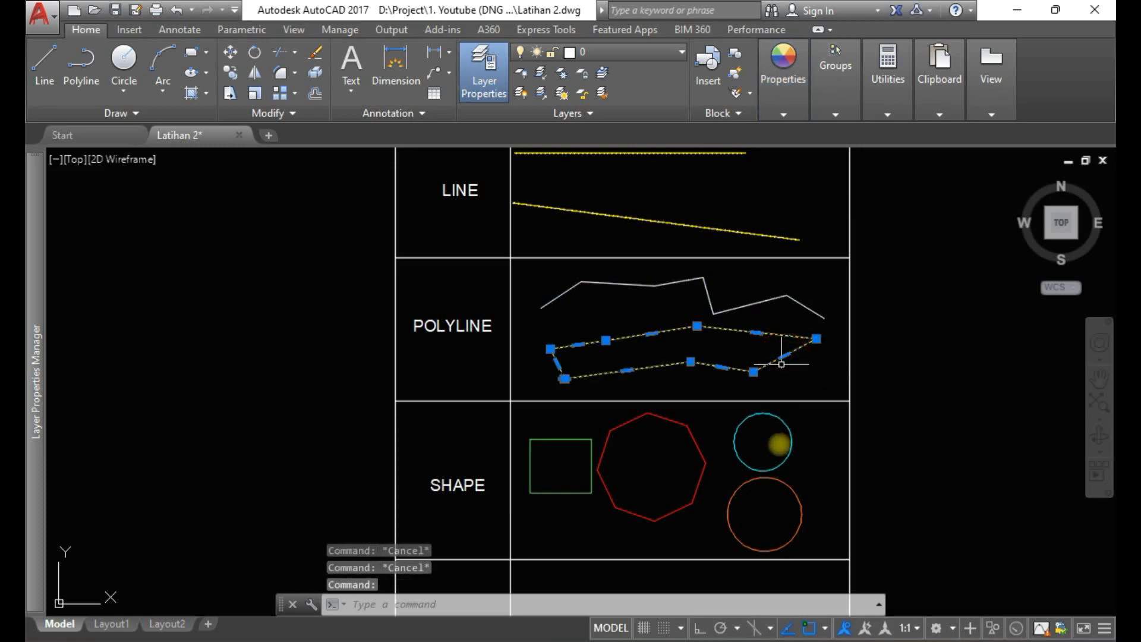
click(812, 541)
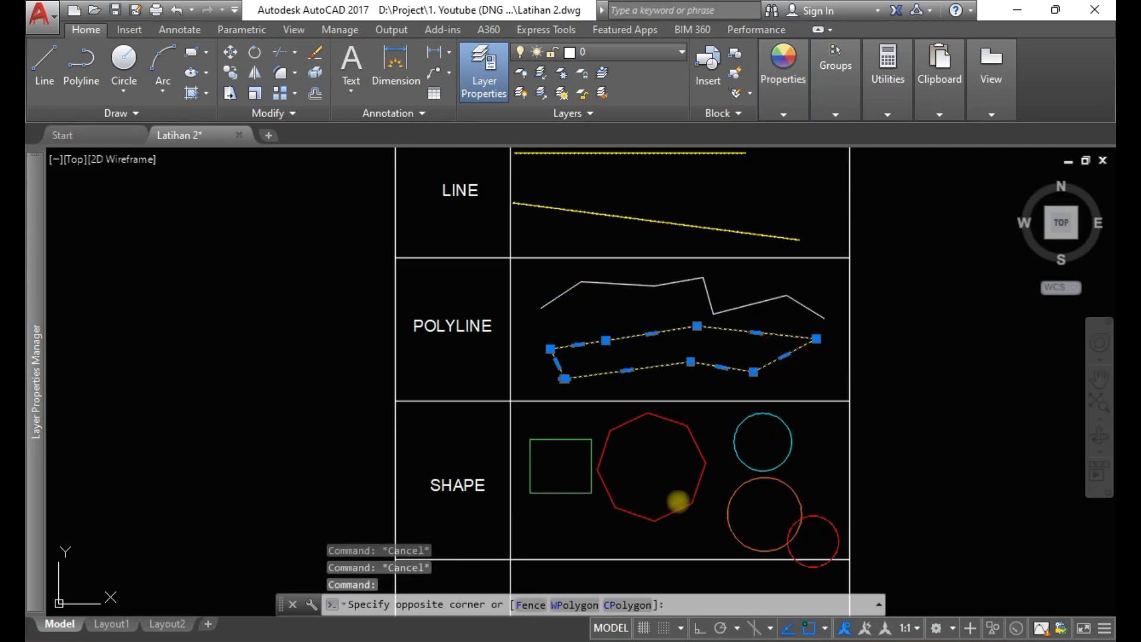
click(554, 447)
mouse_move(782, 92)
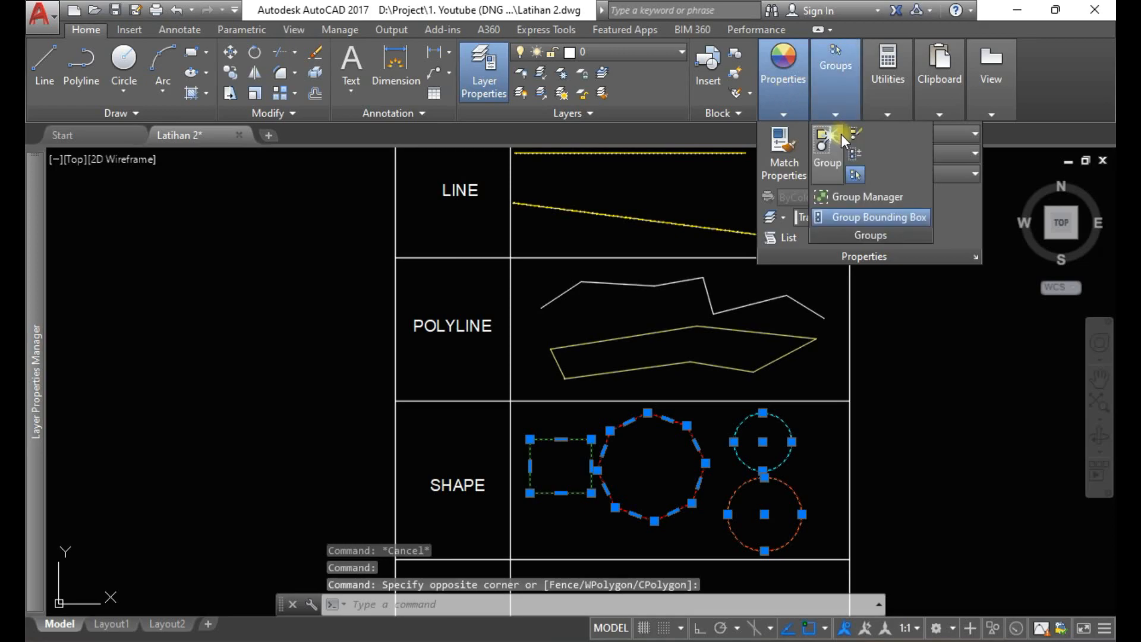
click(953, 134)
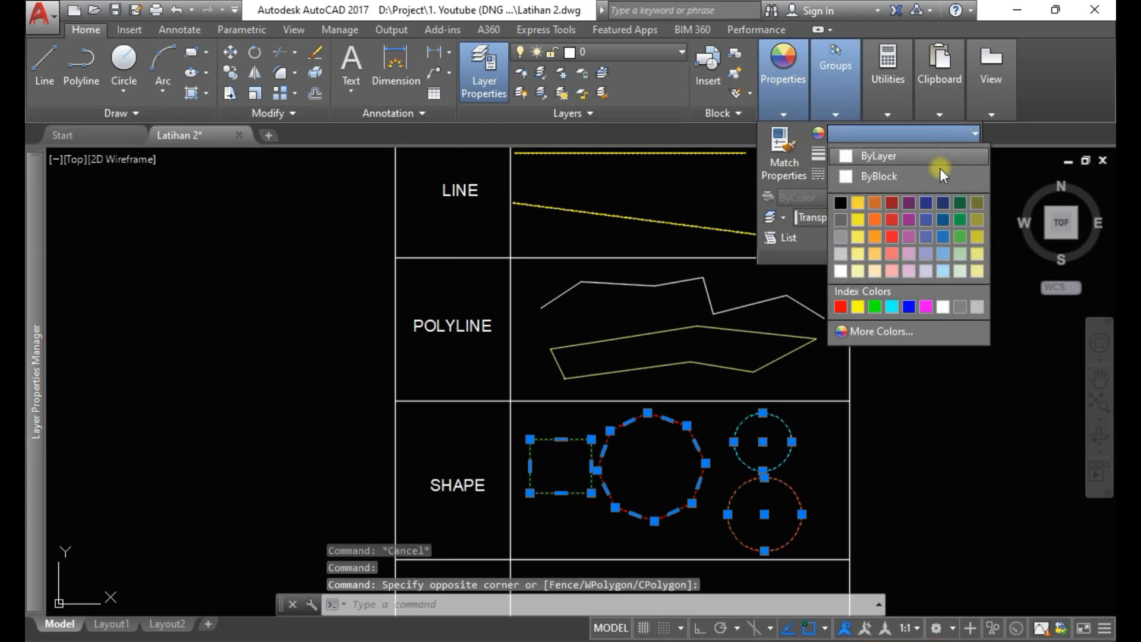
click(912, 155)
key(Escape)
key(Escape)
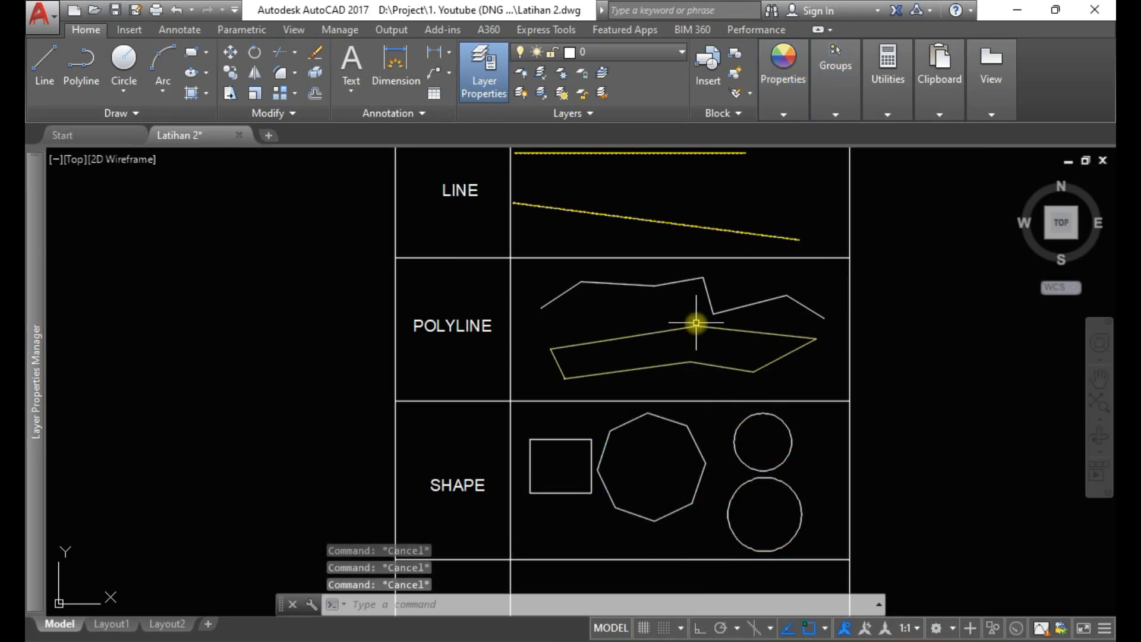
Step: Set the color of the lower closed polyline in the POLYLINE row to ByLayer and clear the selection
click(696, 324)
mouse_move(784, 89)
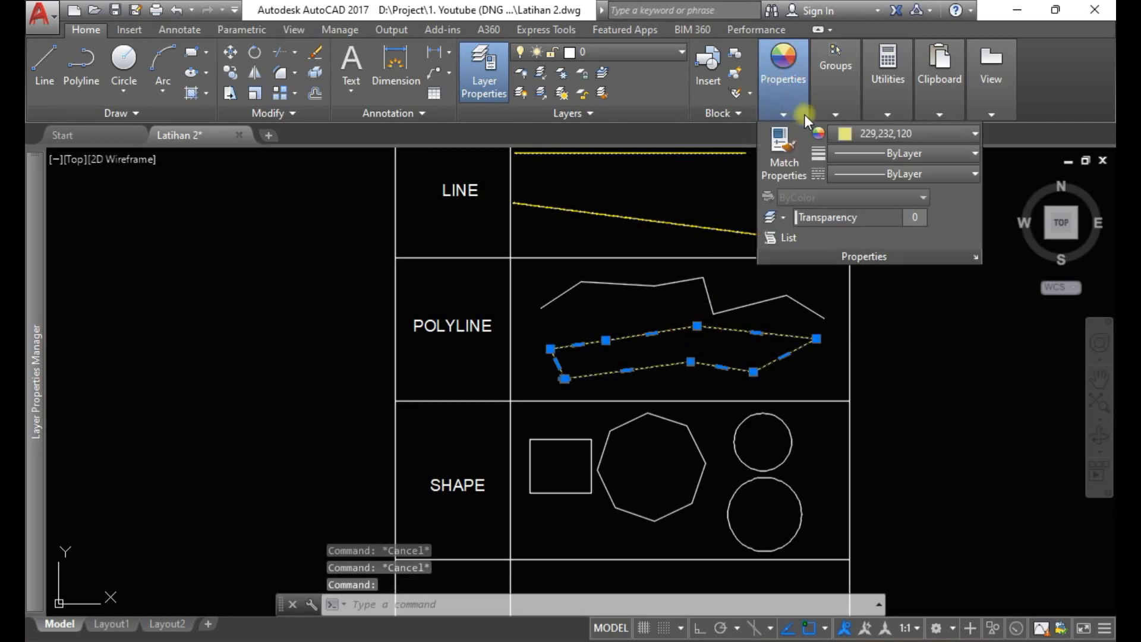
mouse_move(835, 83)
click(969, 132)
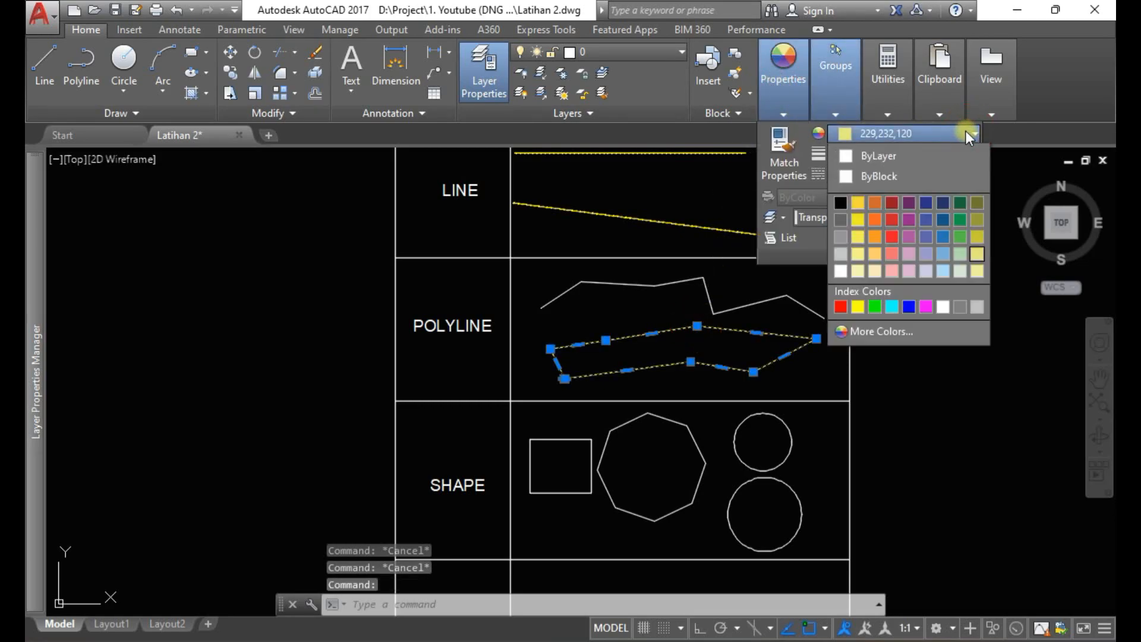
click(937, 155)
key(Escape)
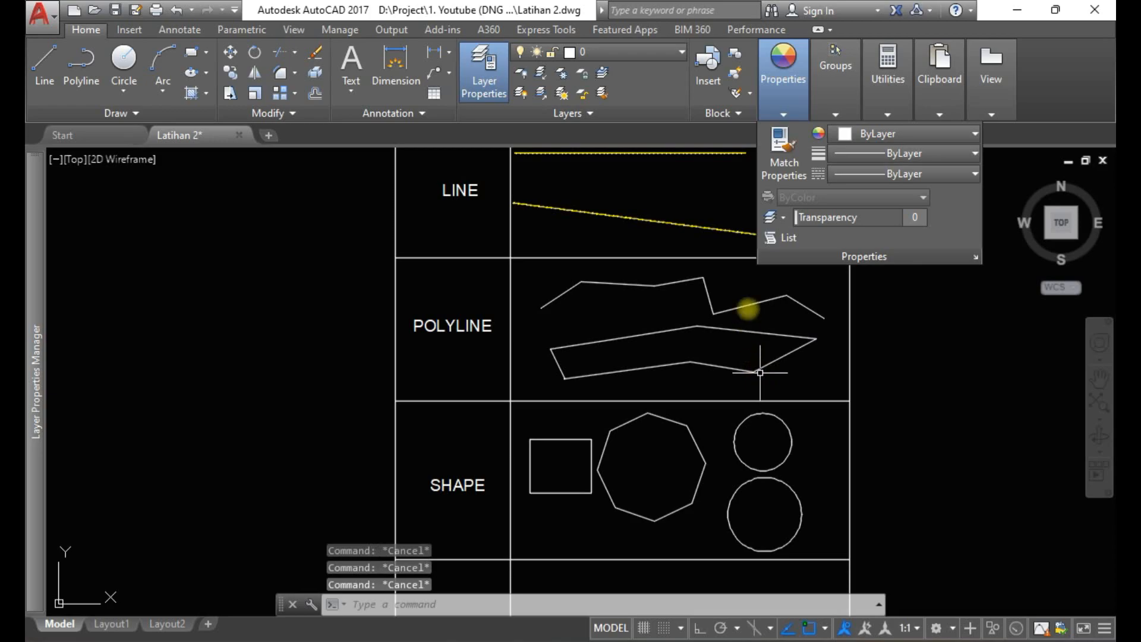
Step: Move the upper open polyline in the POLYLINE row to the SUNGAI layer and clear the selection
click(745, 305)
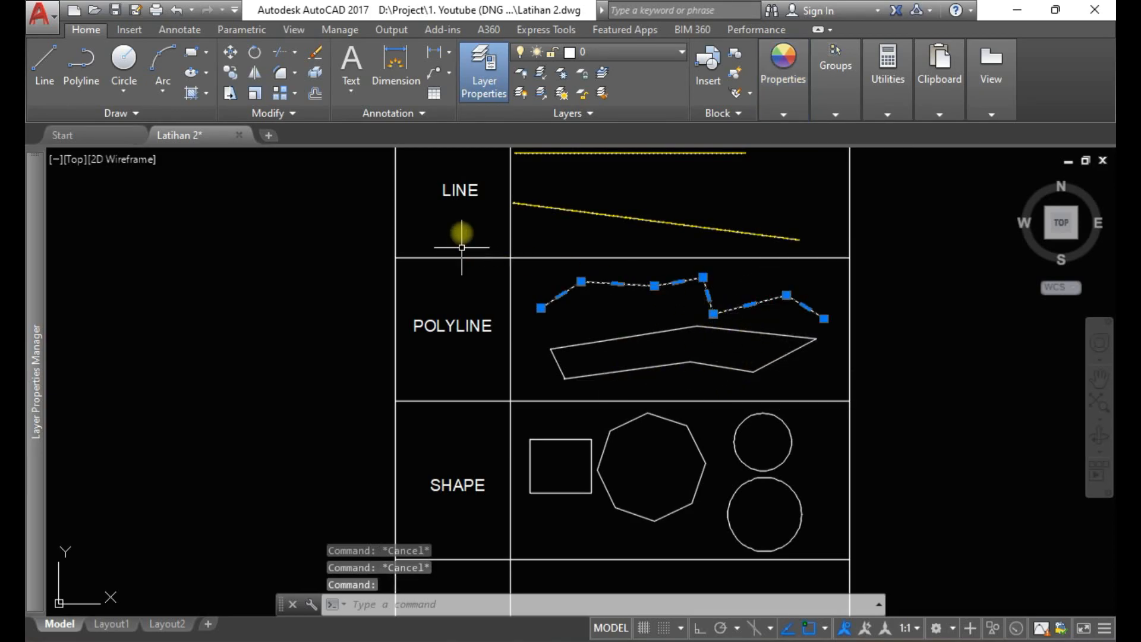
click(590, 51)
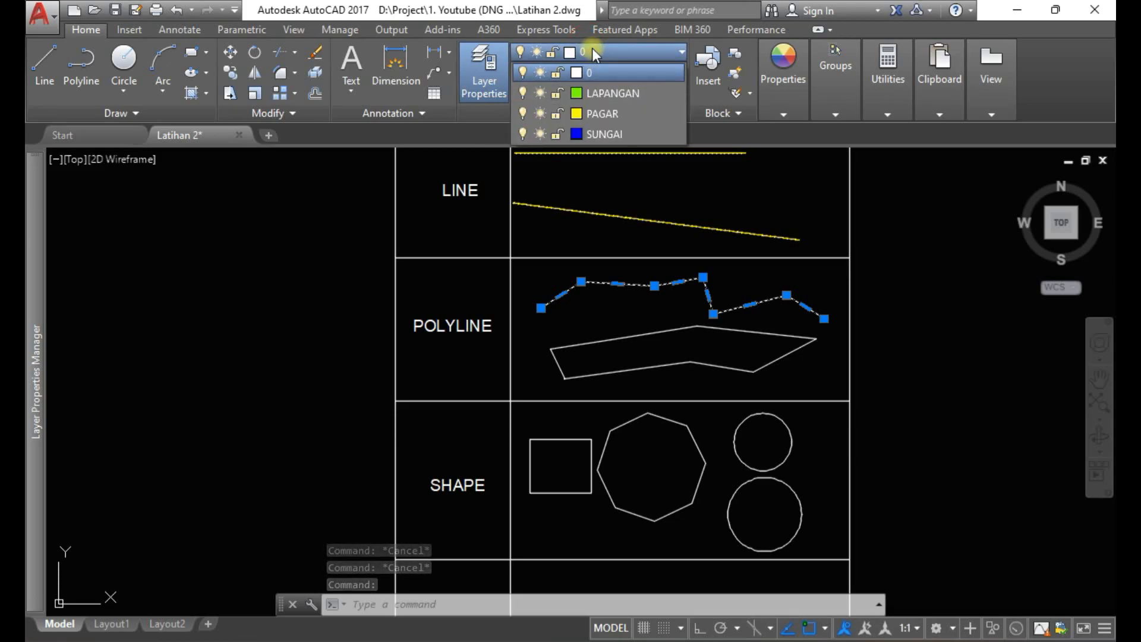
click(594, 75)
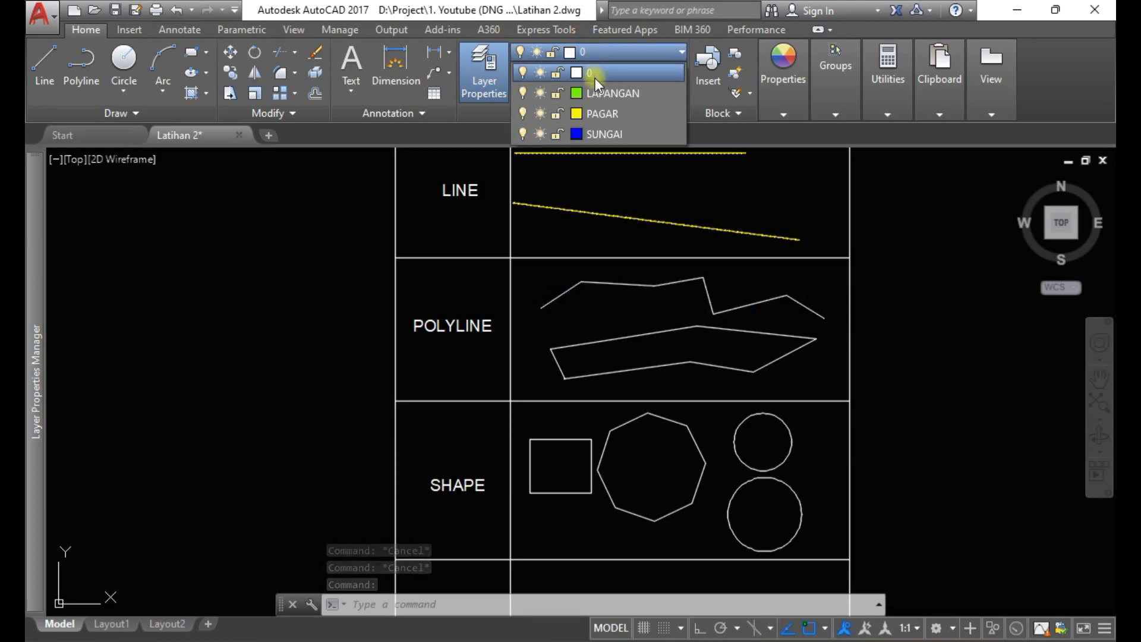
click(593, 133)
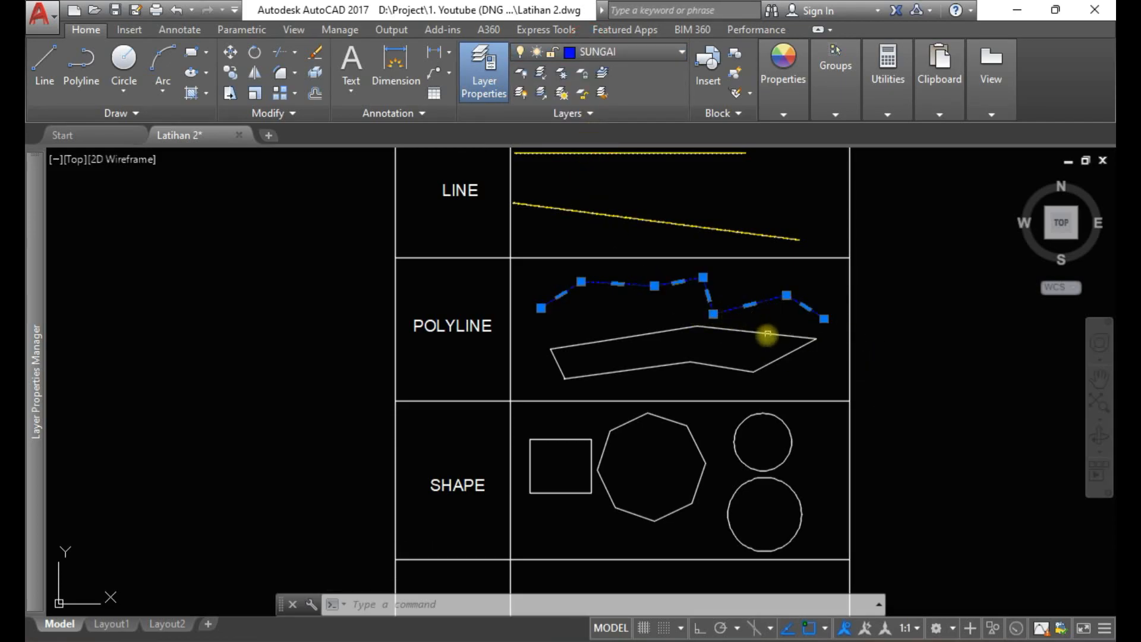
key(Escape)
key(Escape)
key(Escape)
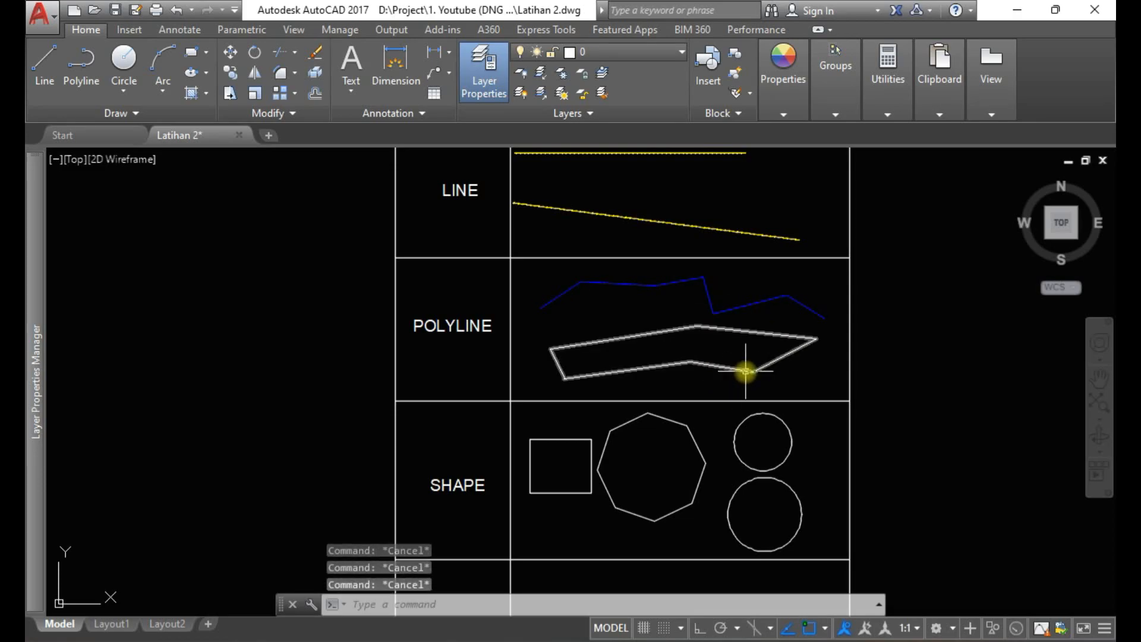
Step: Move the lower closed polyline in the POLYLINE row to the LAPANGAN layer and clear the selection
click(746, 371)
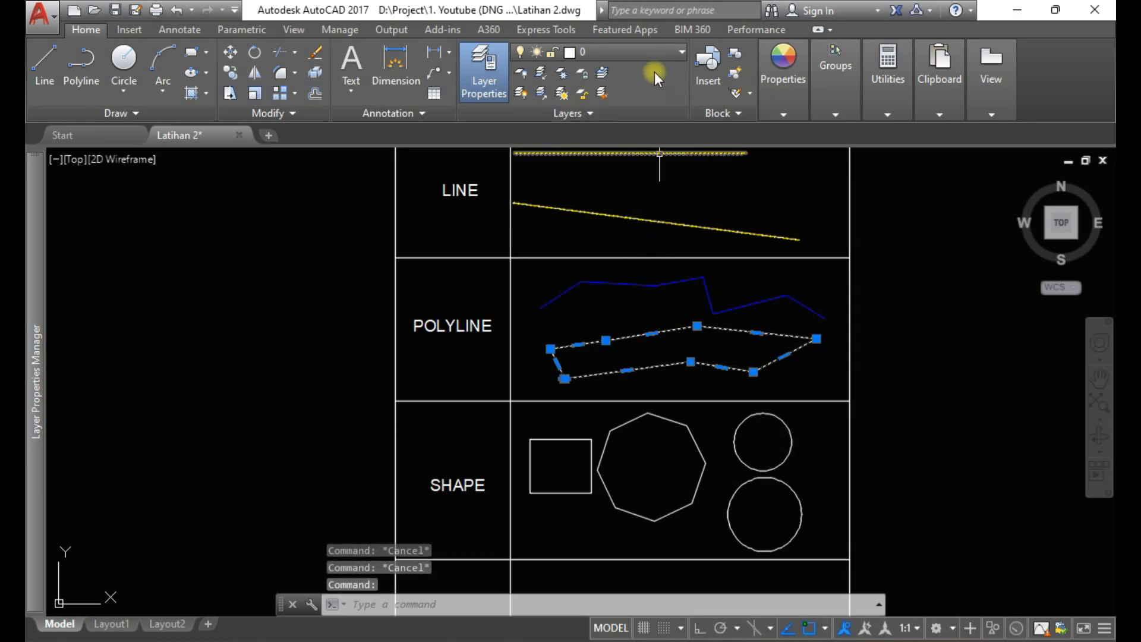
click(654, 51)
click(649, 91)
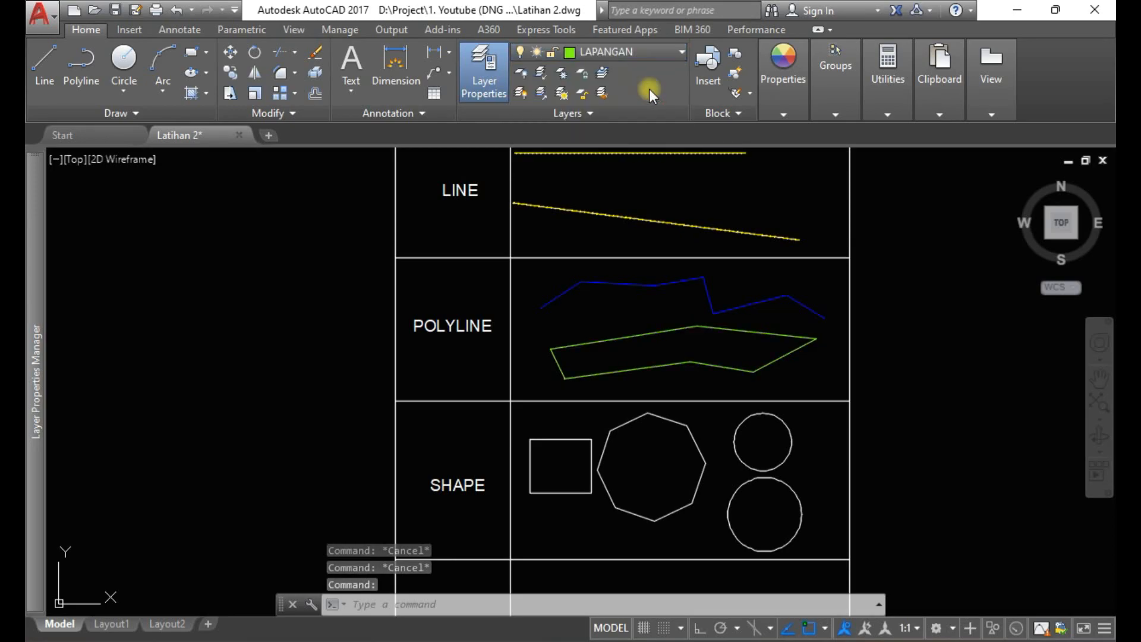
key(Escape)
key(Escape)
key(Escape)
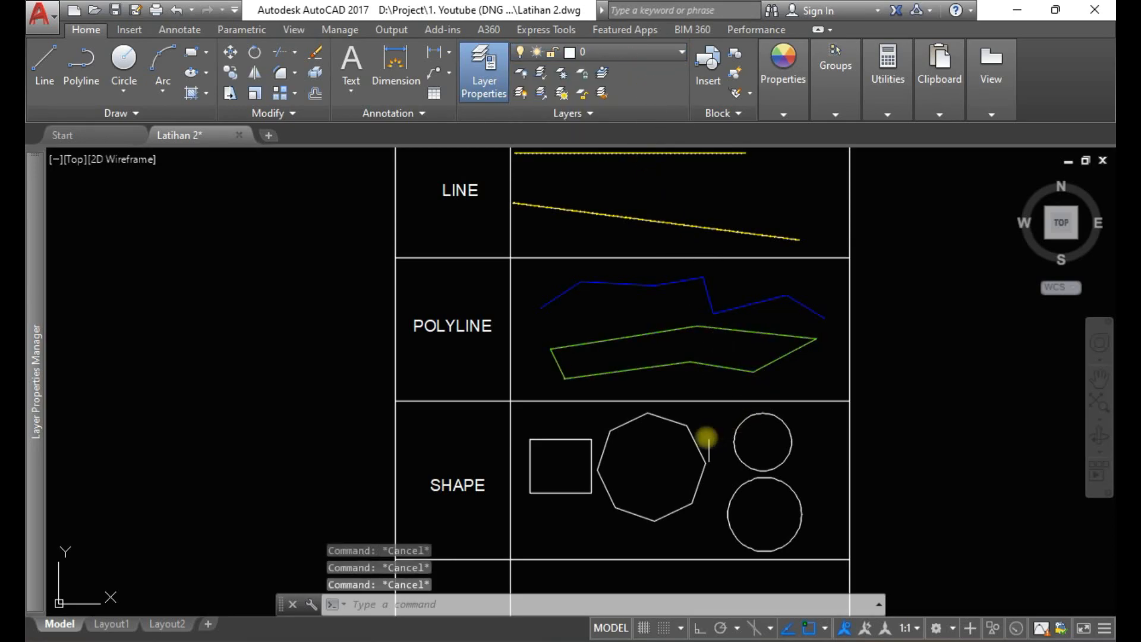
Step: Keep the Layer Properties Manager permanently open beside the drawing and widen it to show the linetype and lineweight columns
middle_drag(705, 477, 690, 362)
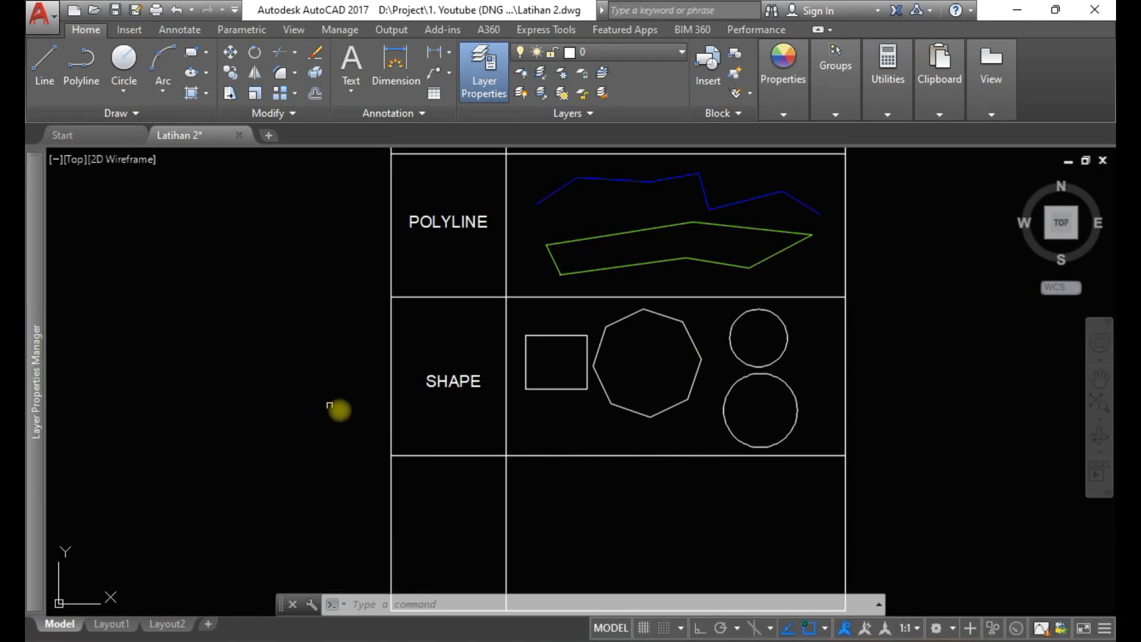
mouse_move(25, 358)
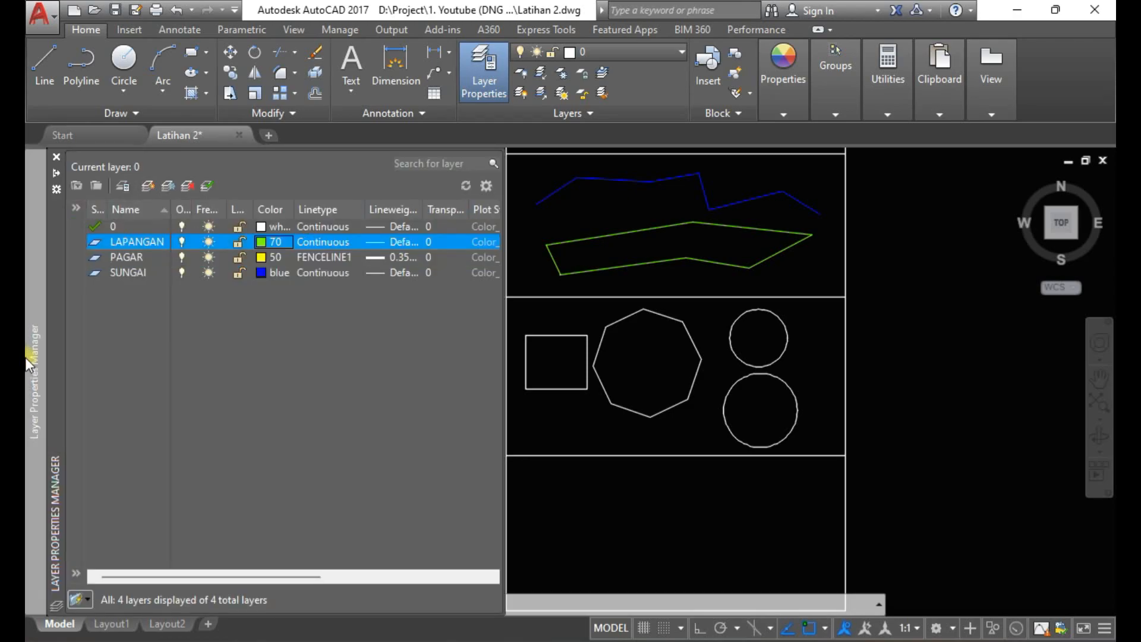
drag(219, 575, 183, 576)
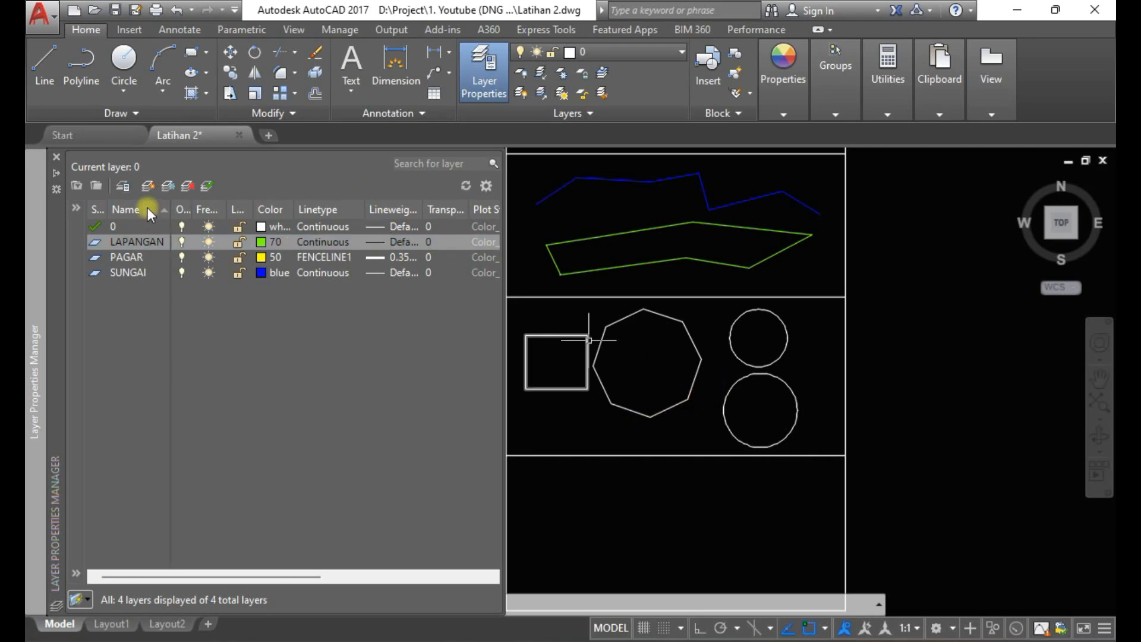
click(55, 172)
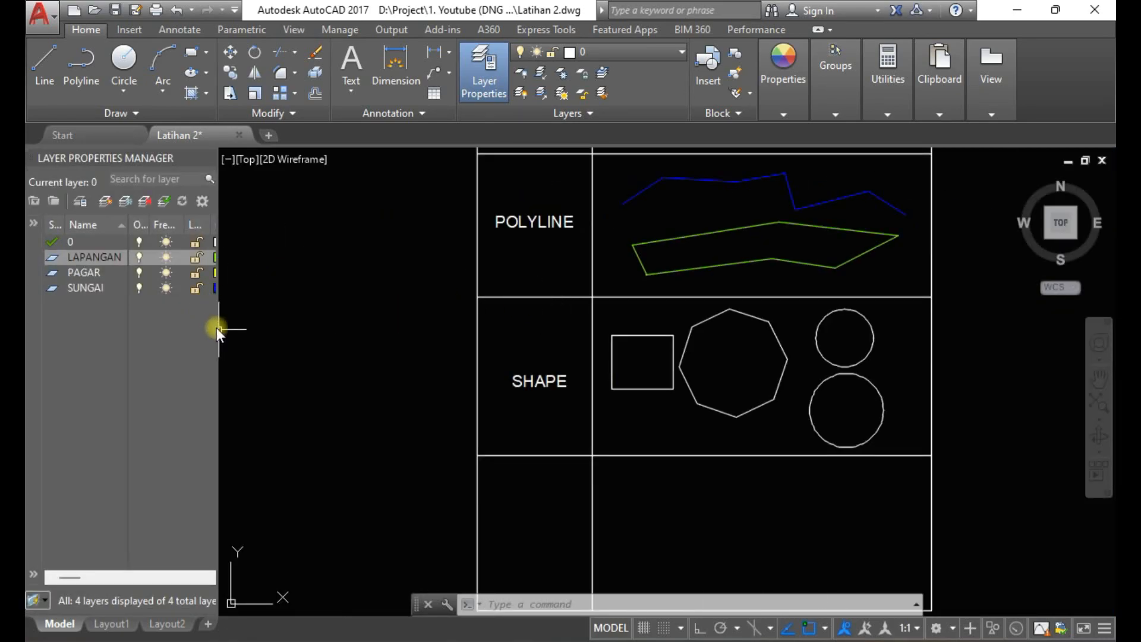
drag(218, 327, 404, 337)
Step: Check which layer the lower closed polyline in the POLYLINE row is on and clear the selection
scroll(820, 326, down, 2)
middle_drag(820, 327, 788, 402)
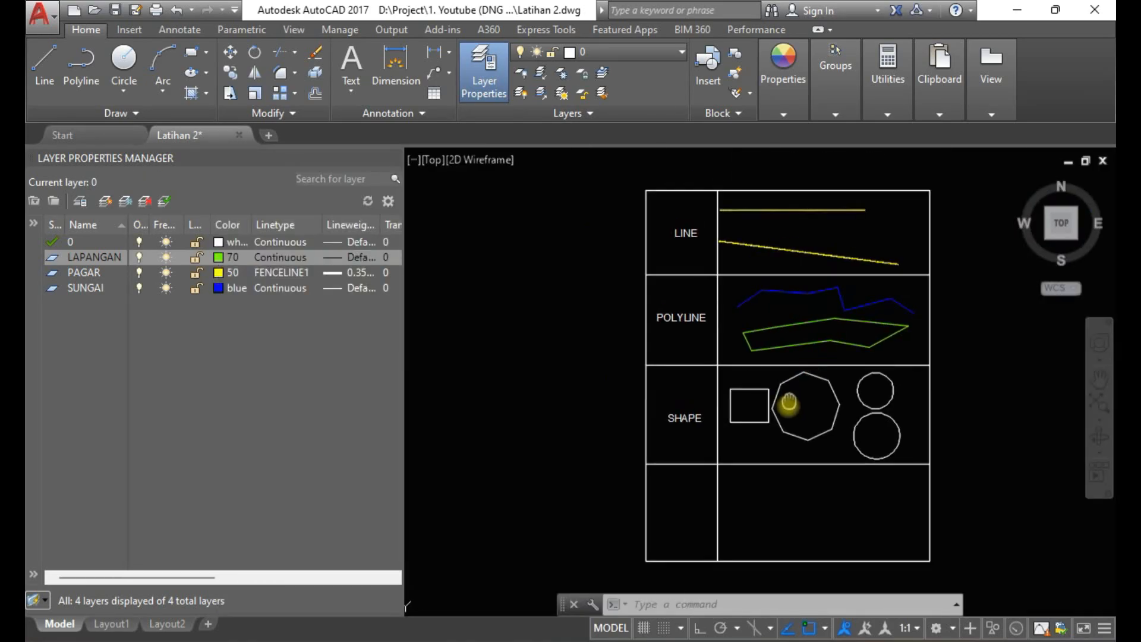
scroll(797, 349, up, 3)
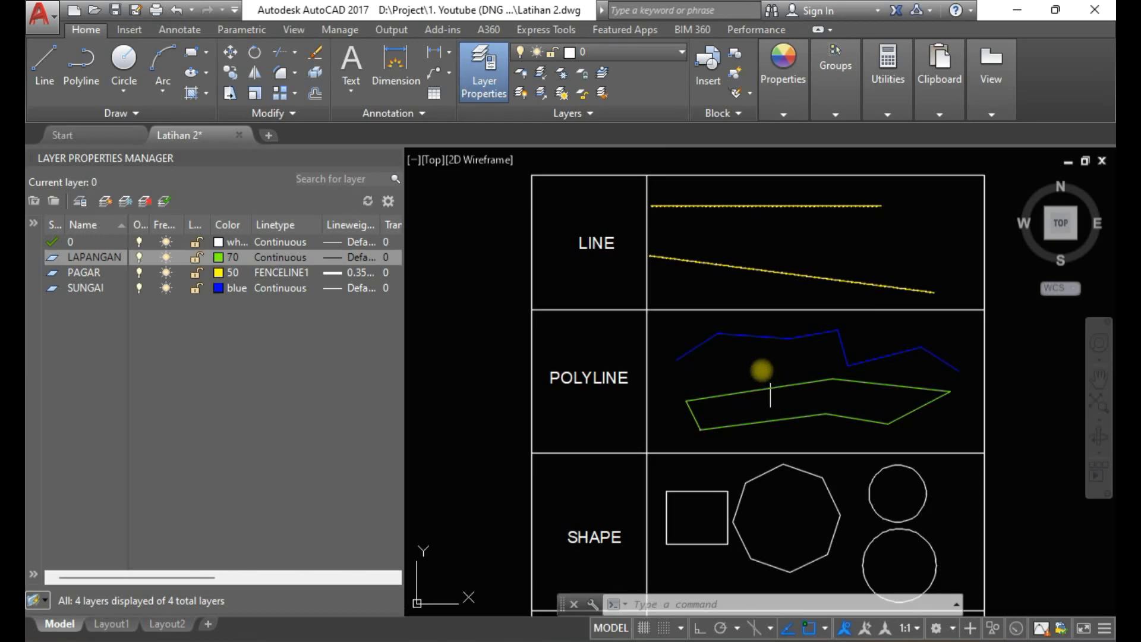
click(753, 388)
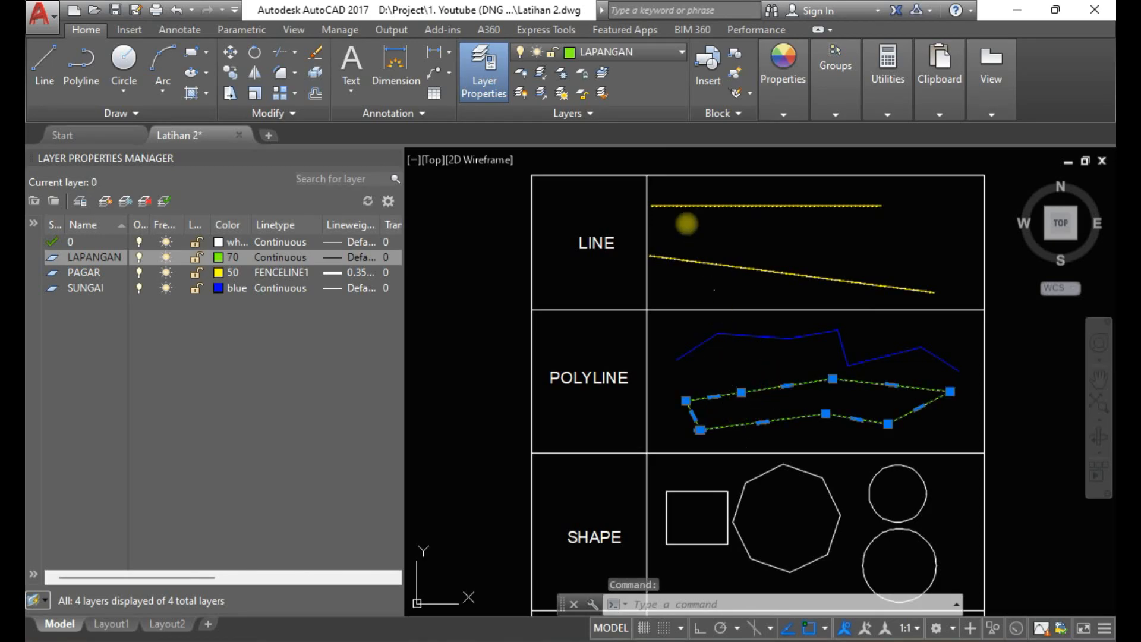
key(Escape)
key(Escape)
key(Escape)
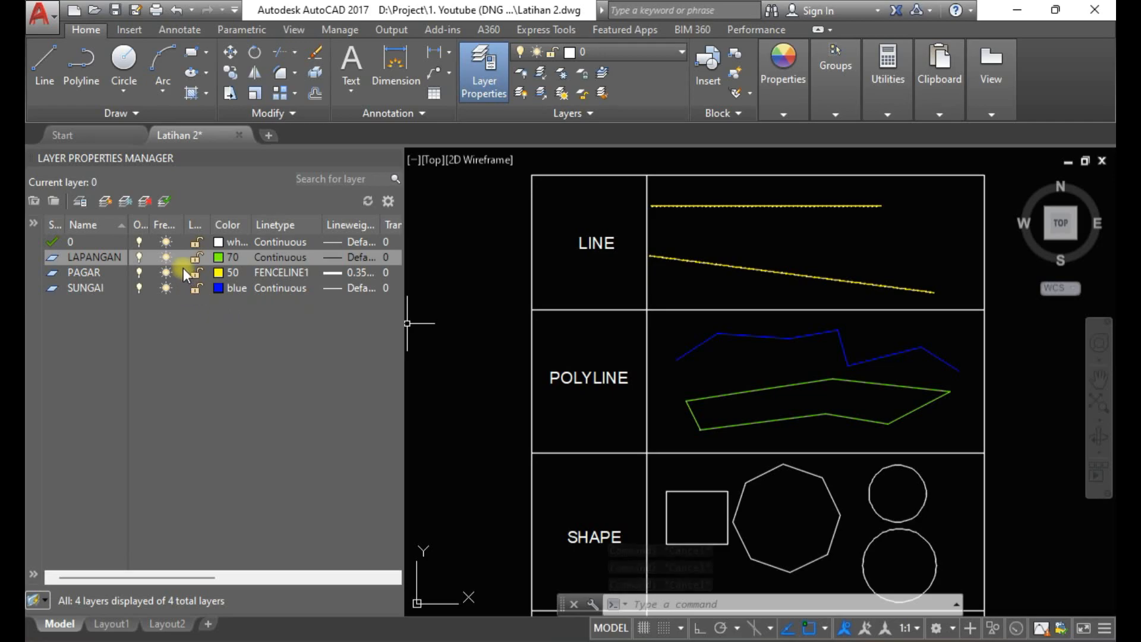
Step: Freeze and thaw the LAPANGAN layer, and switch it off and on with the On column widened
click(164, 259)
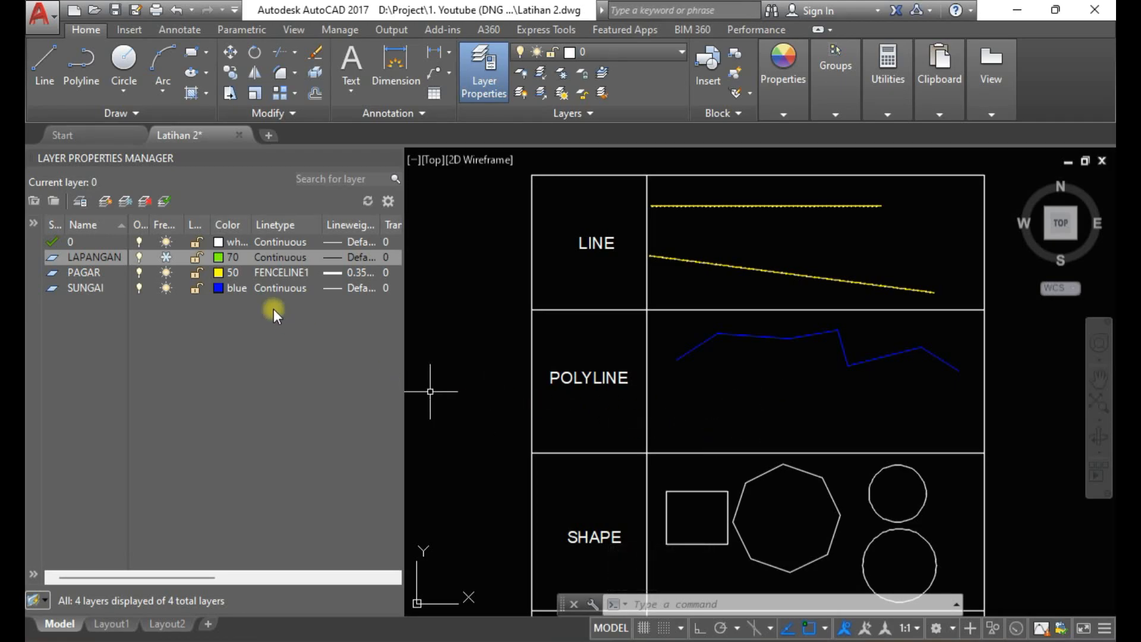
click(169, 258)
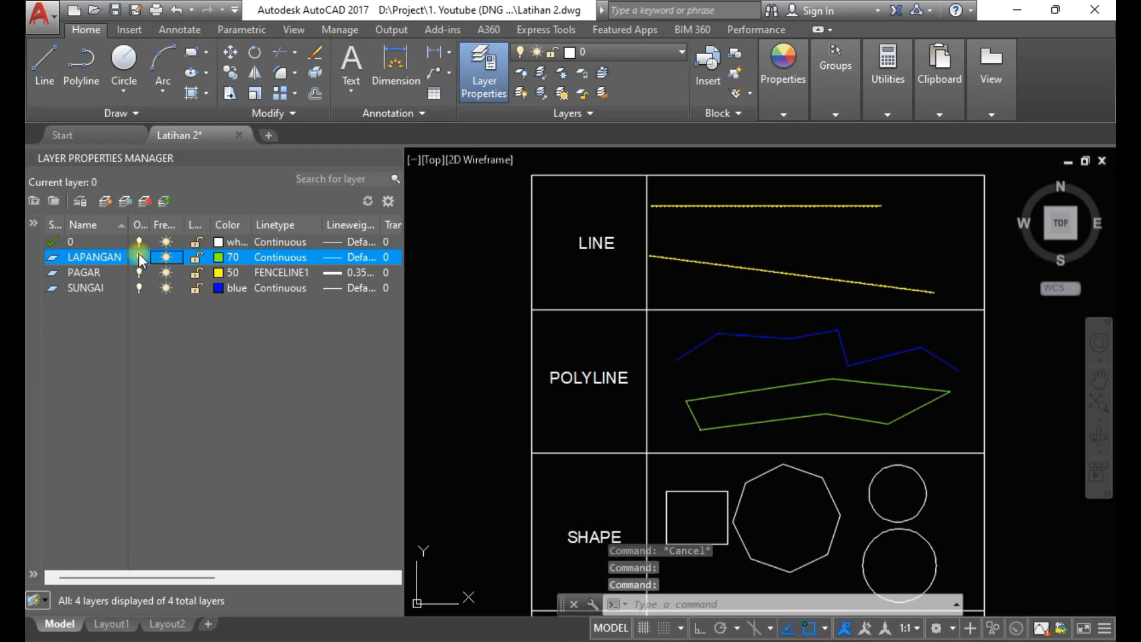
click(139, 254)
drag(149, 226, 159, 235)
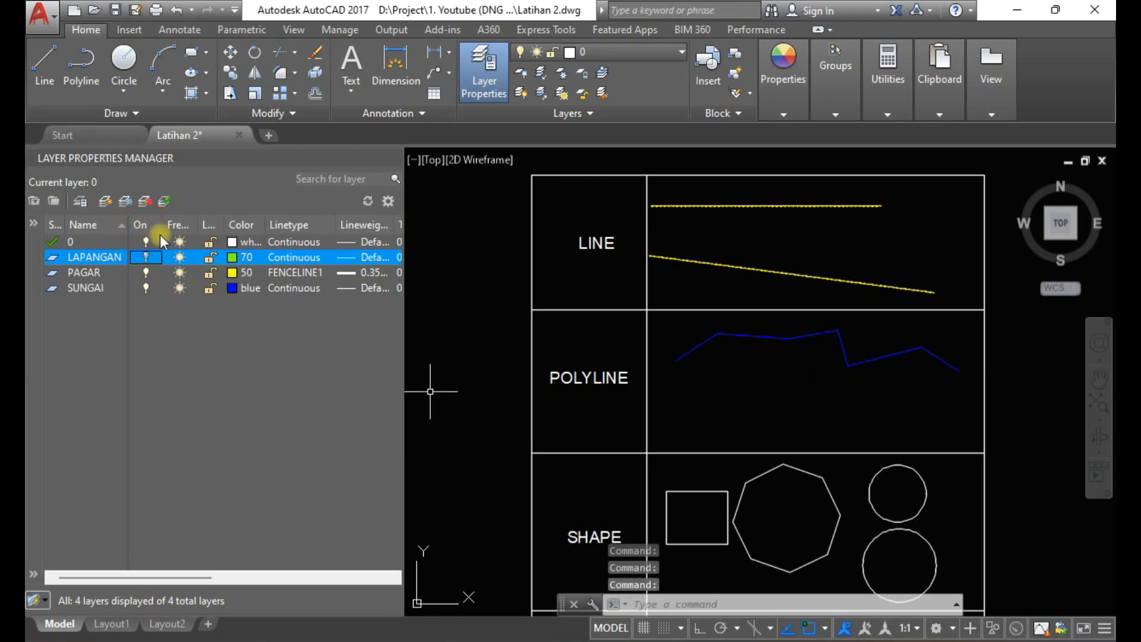
click(146, 257)
click(148, 259)
click(147, 259)
click(148, 258)
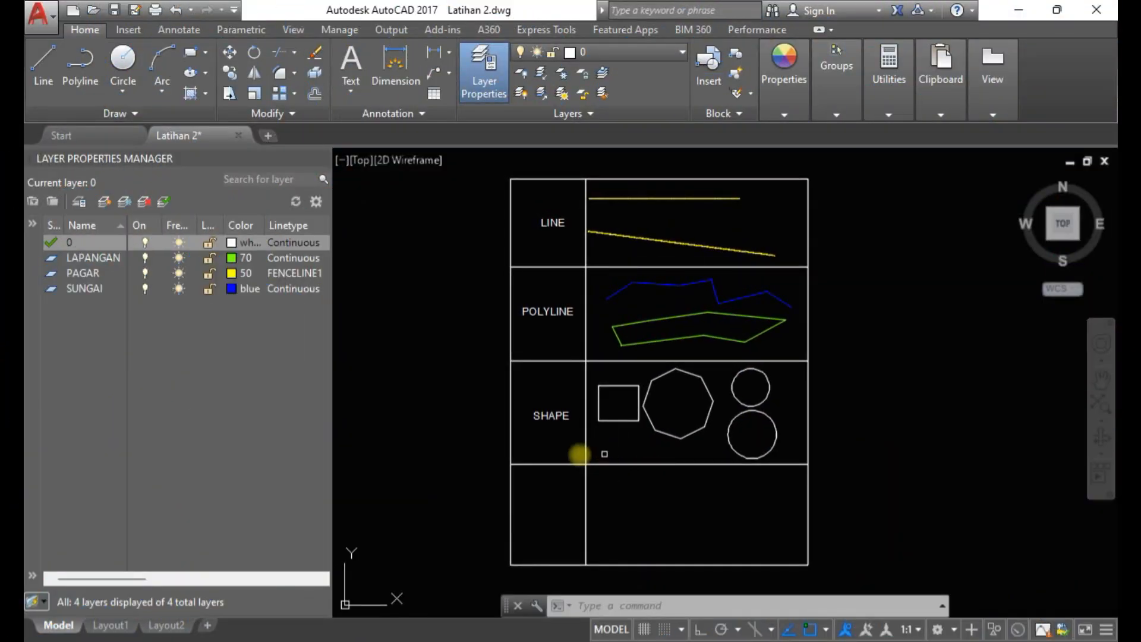
Step: Widen the Layer Properties Manager and make SUNGAI the current layer
drag(332, 403, 396, 406)
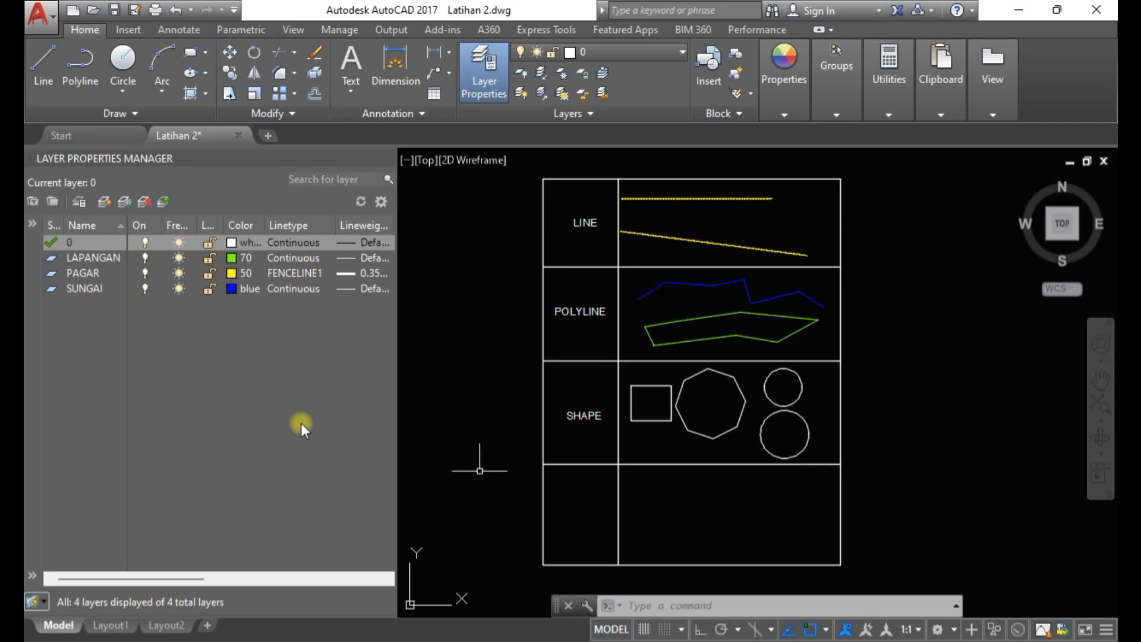
mouse_move(884, 420)
middle_down()
mouse_move(842, 405)
mouse_move(779, 410)
middle_up()
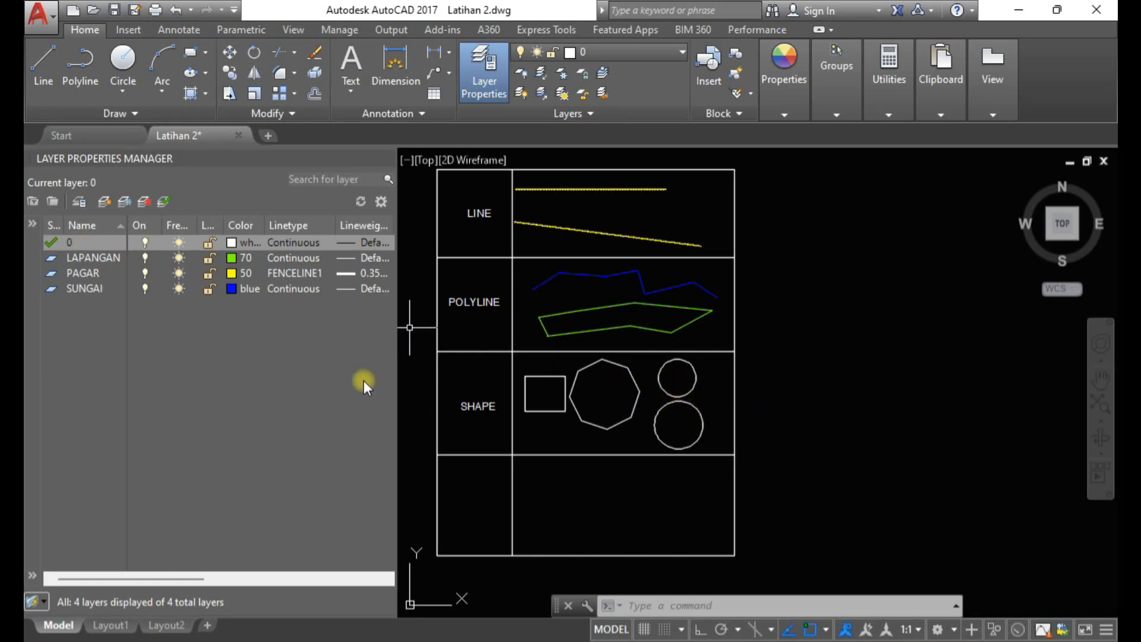
double_click(93, 291)
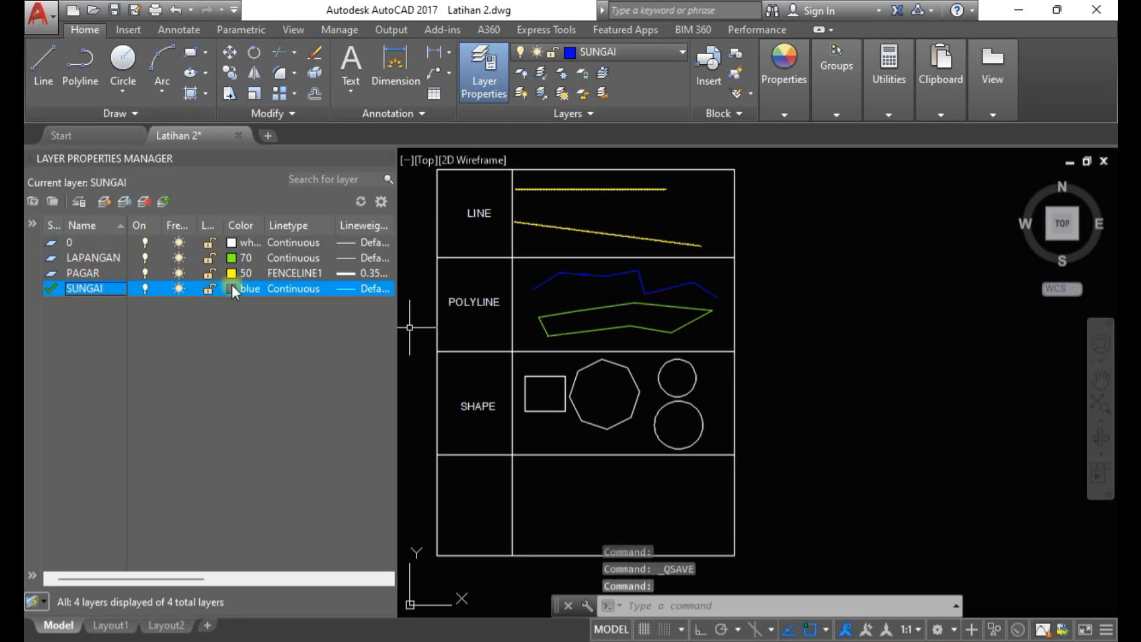
click(654, 56)
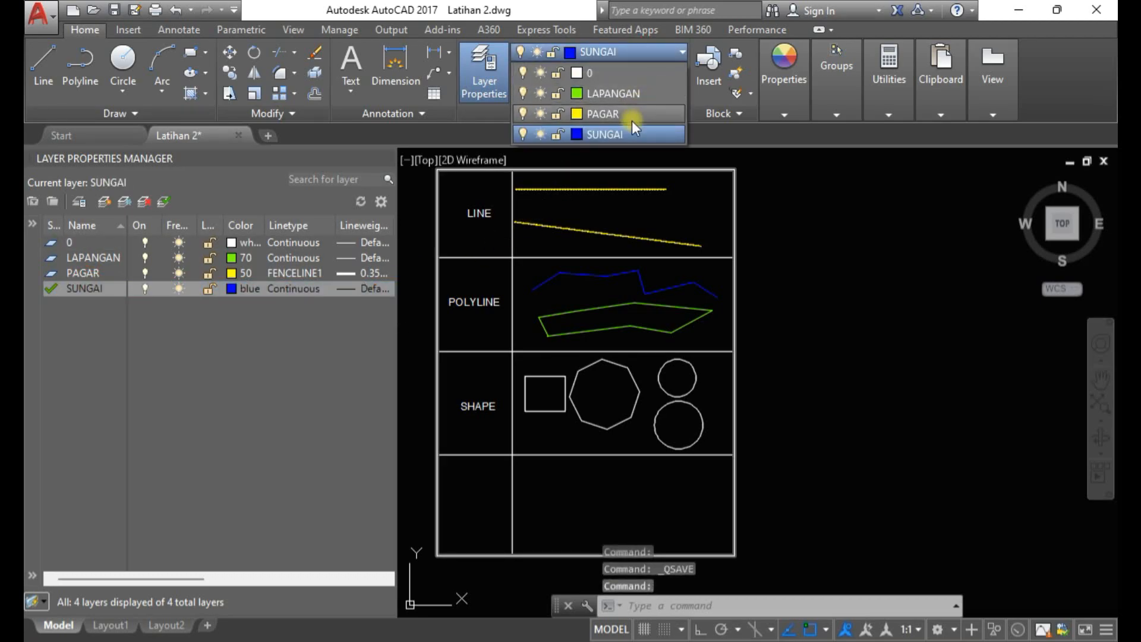
click(661, 52)
Step: Draw an open, roughly hexagonal polyline with five segments on the SUNGAI layer in the empty area beside the table
middle_drag(792, 364, 790, 400)
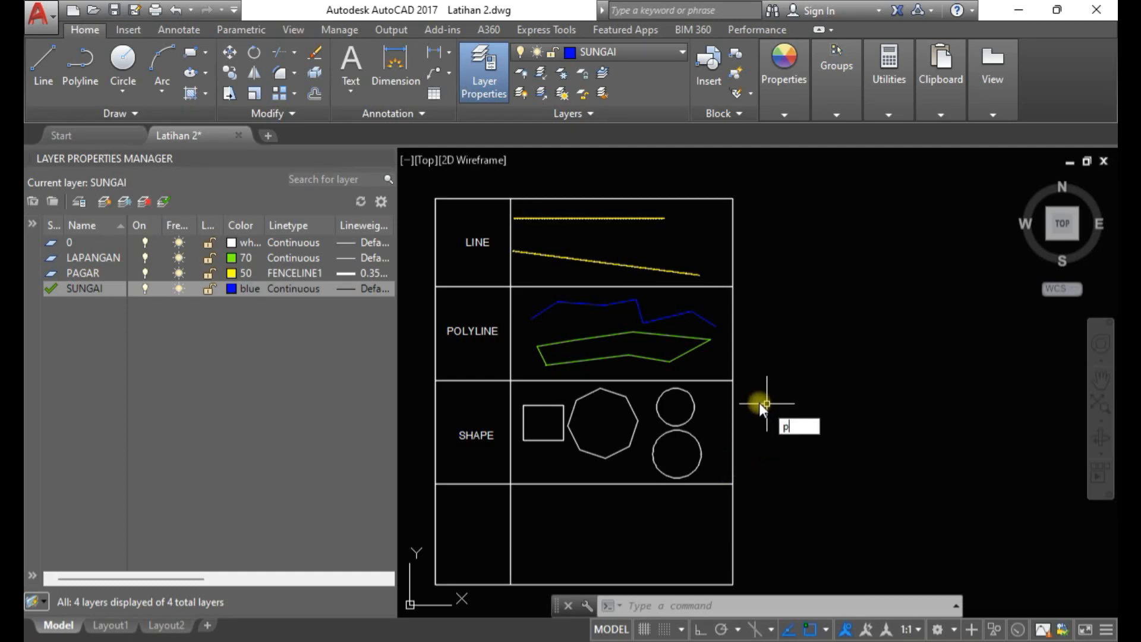
text(l)
key(Escape)
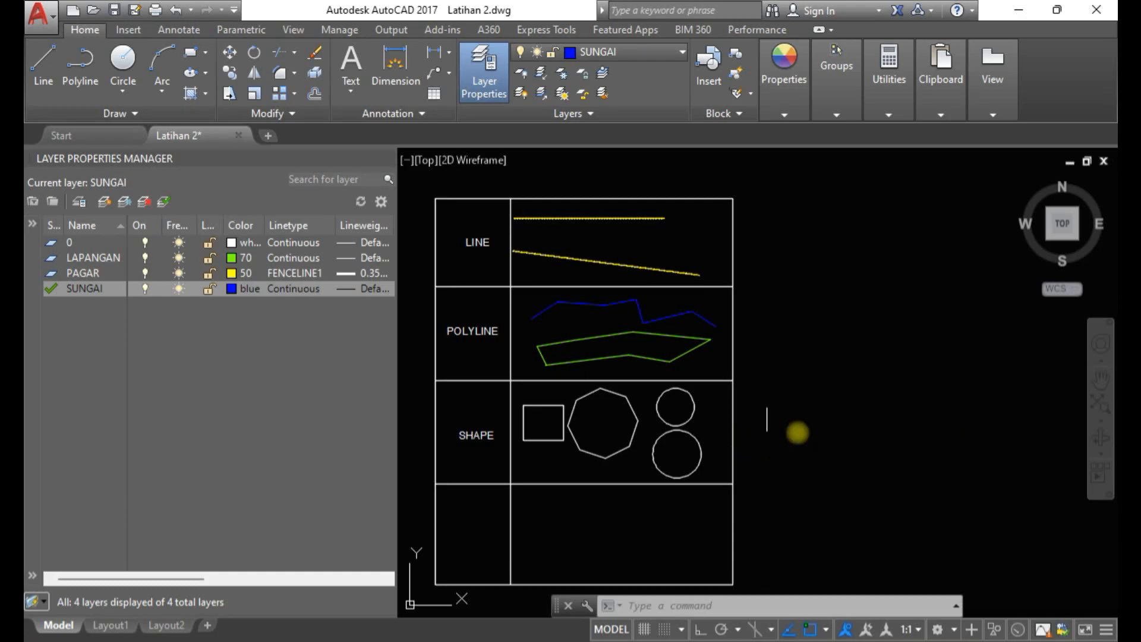
key(Return)
click(784, 348)
click(873, 310)
click(946, 370)
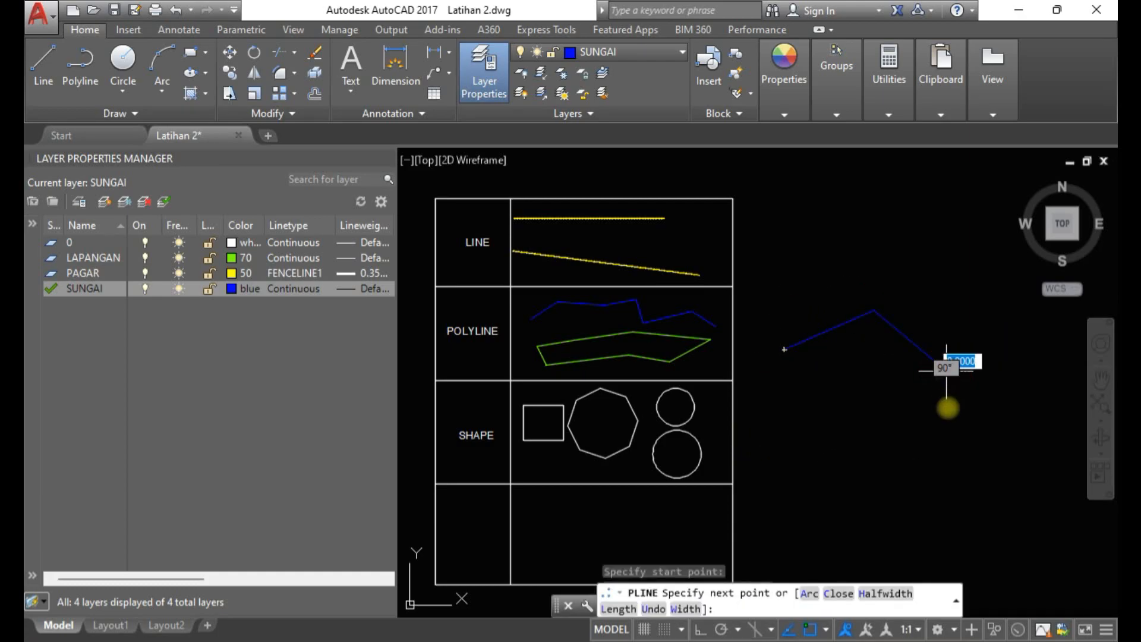
click(945, 452)
click(871, 492)
click(794, 451)
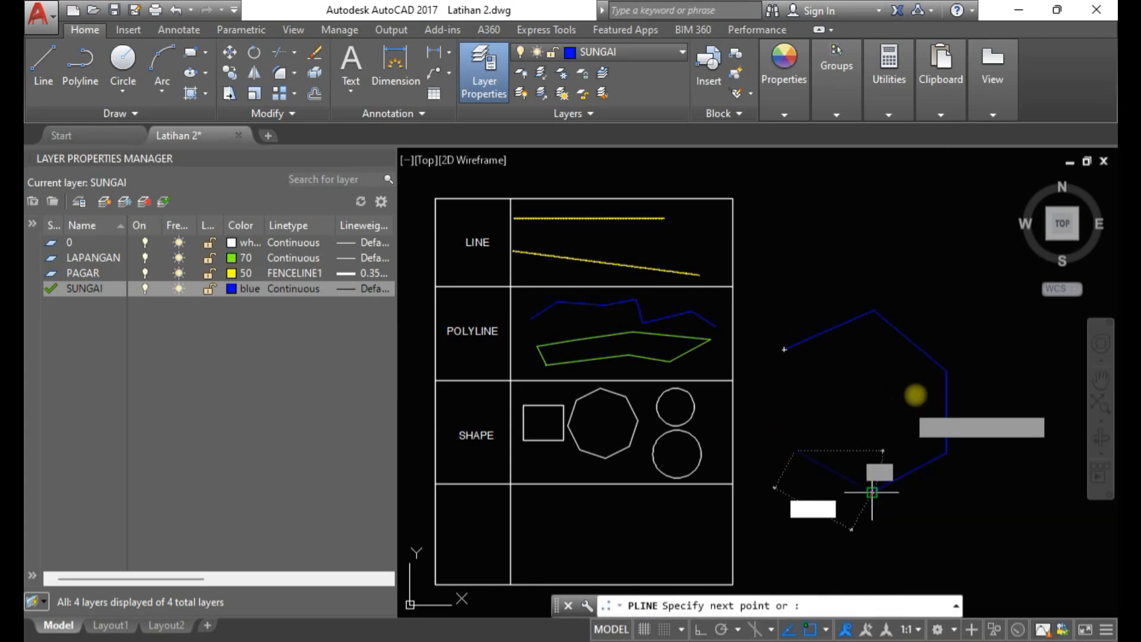
key(Return)
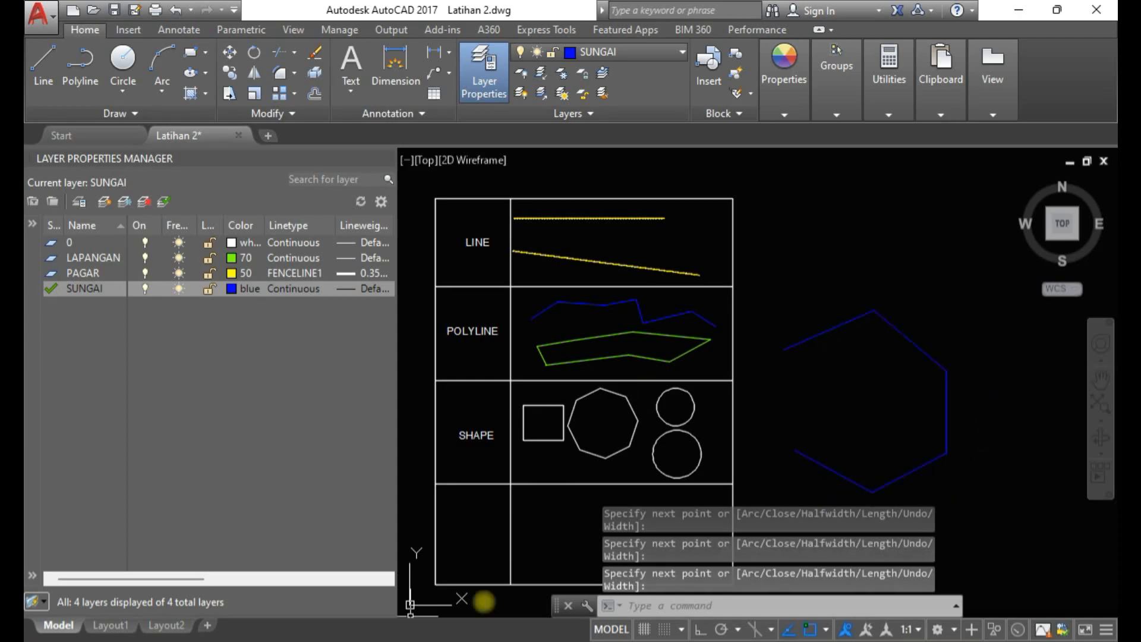
Step: Check the layer of the five-segment polyline beside the table and clear the selection
click(821, 331)
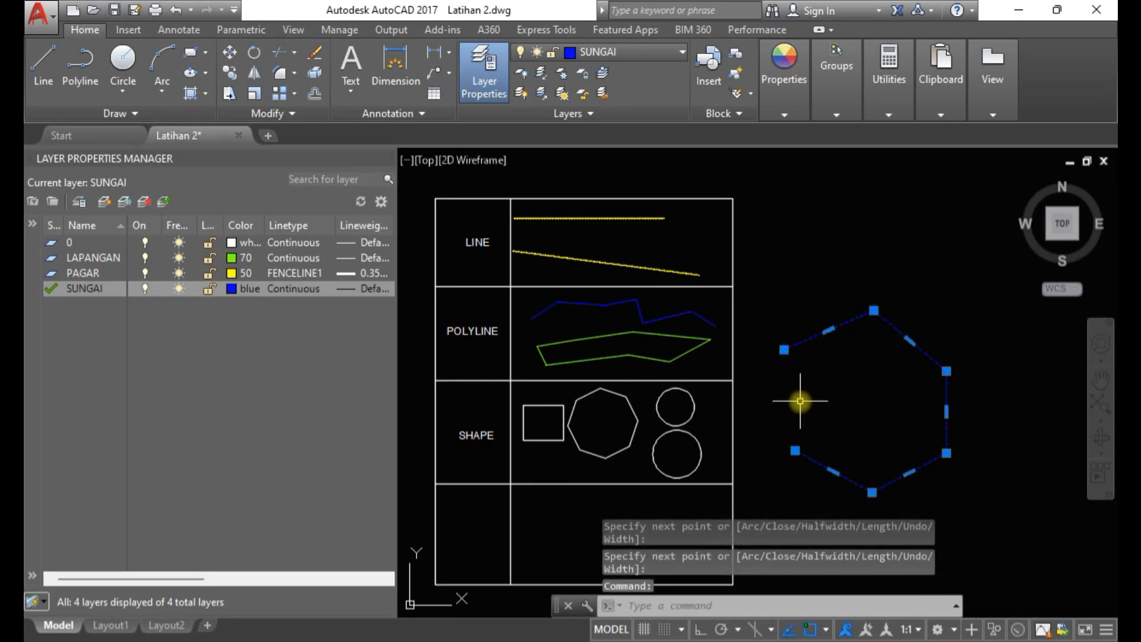
key(Escape)
key(Escape)
key(Escape)
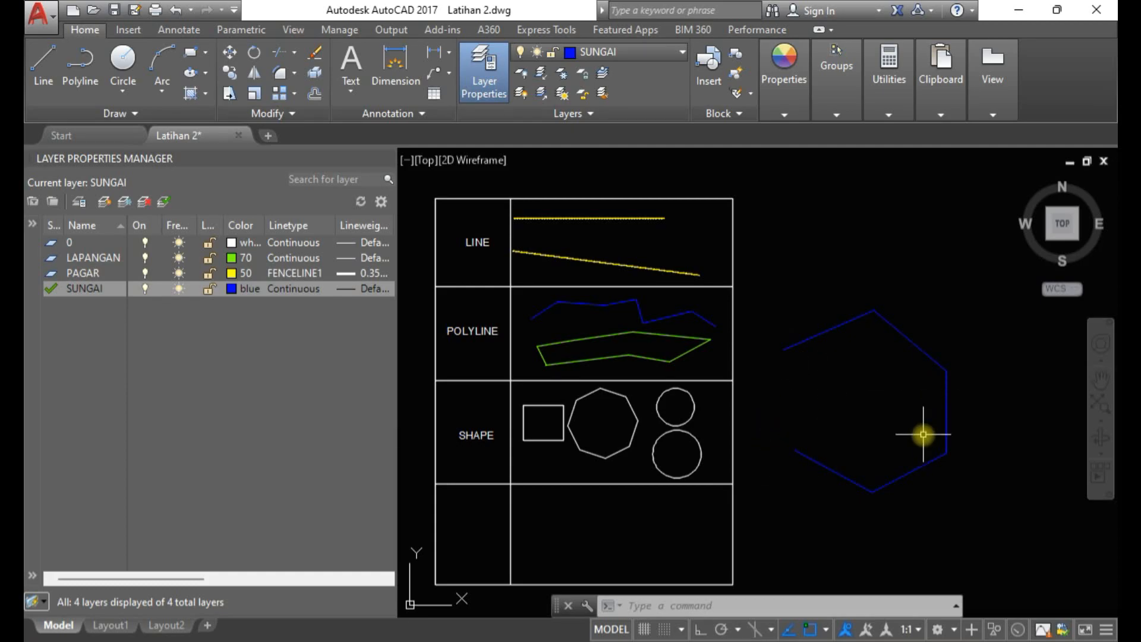
middle_drag(830, 407, 950, 389)
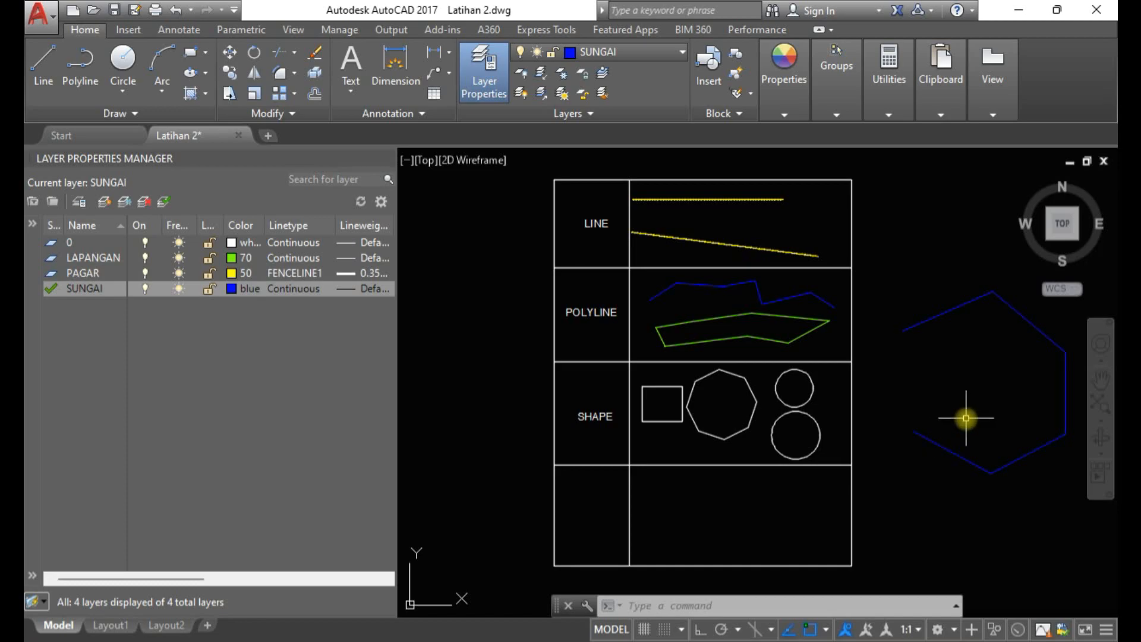
middle_drag(965, 418, 952, 416)
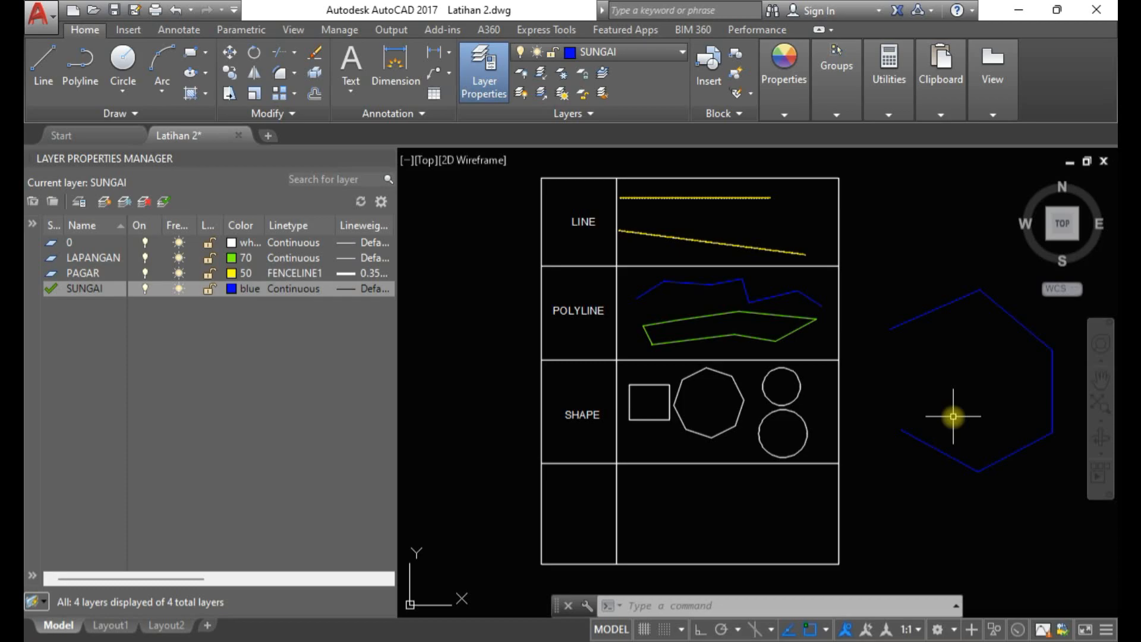